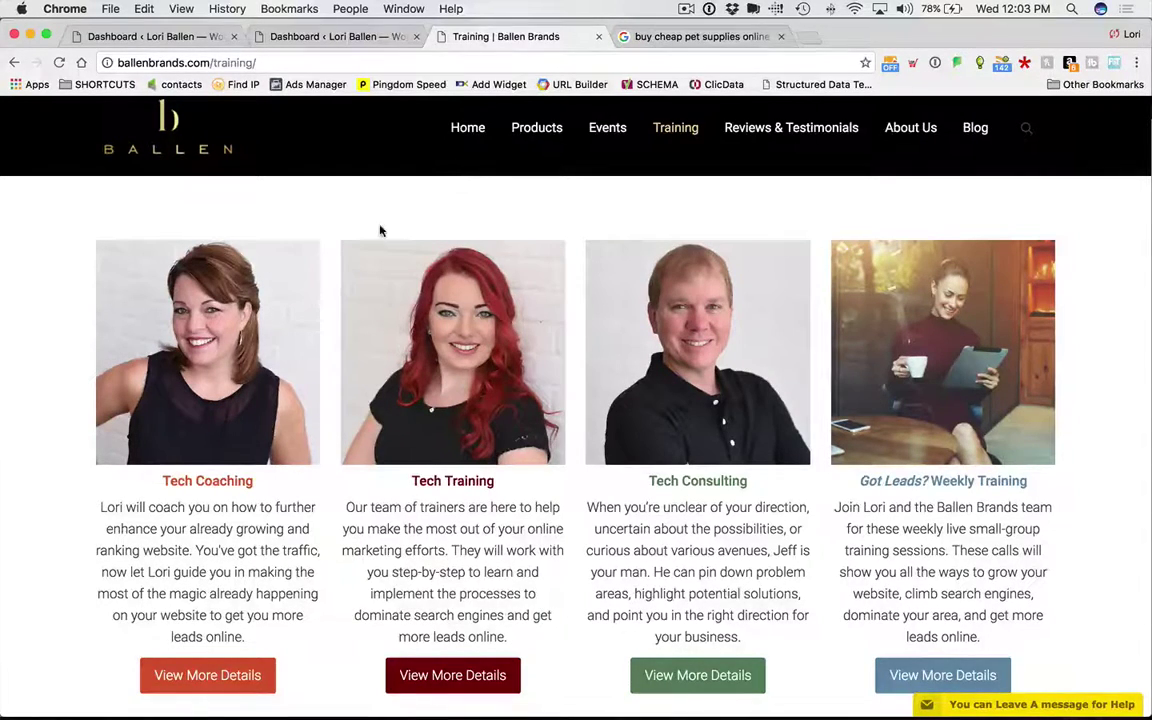
# Step: Switch from the Ballen Brands training page to the loriballen.com WordPress dashboard tab
pyautogui.click(290, 36)
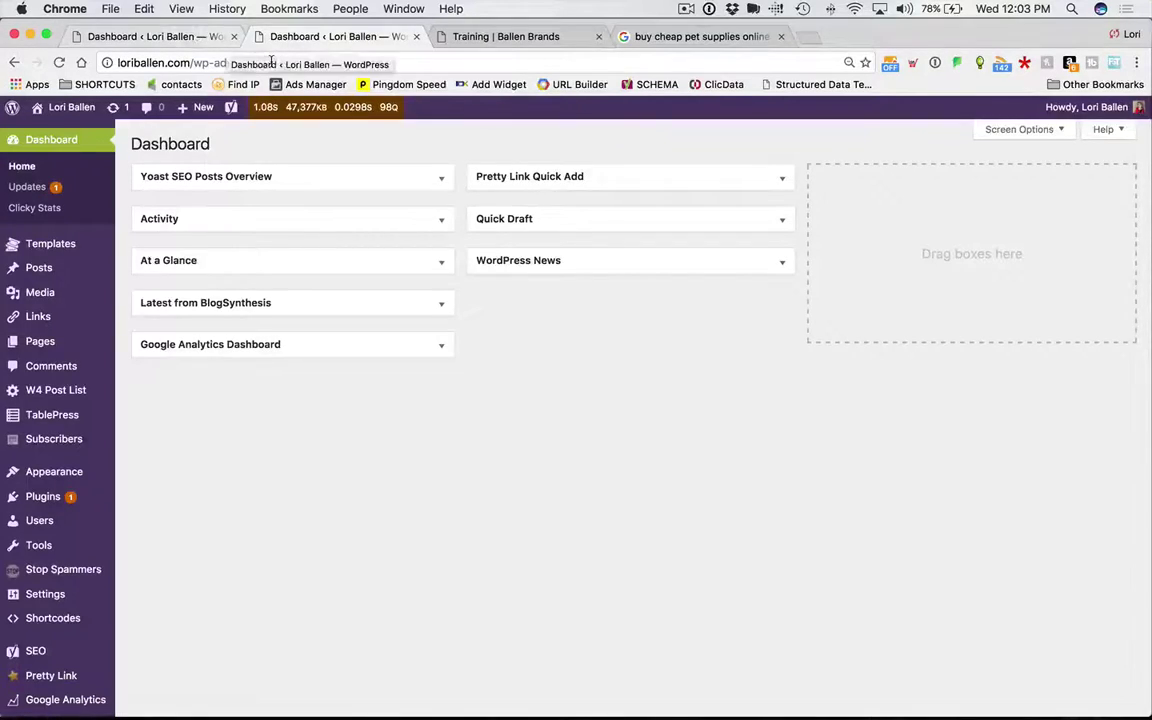
# Step: Show the Google results for 'buy cheap pet supplies online' and scroll past the Chewy and PetMeds ads
pyautogui.click(655, 37)
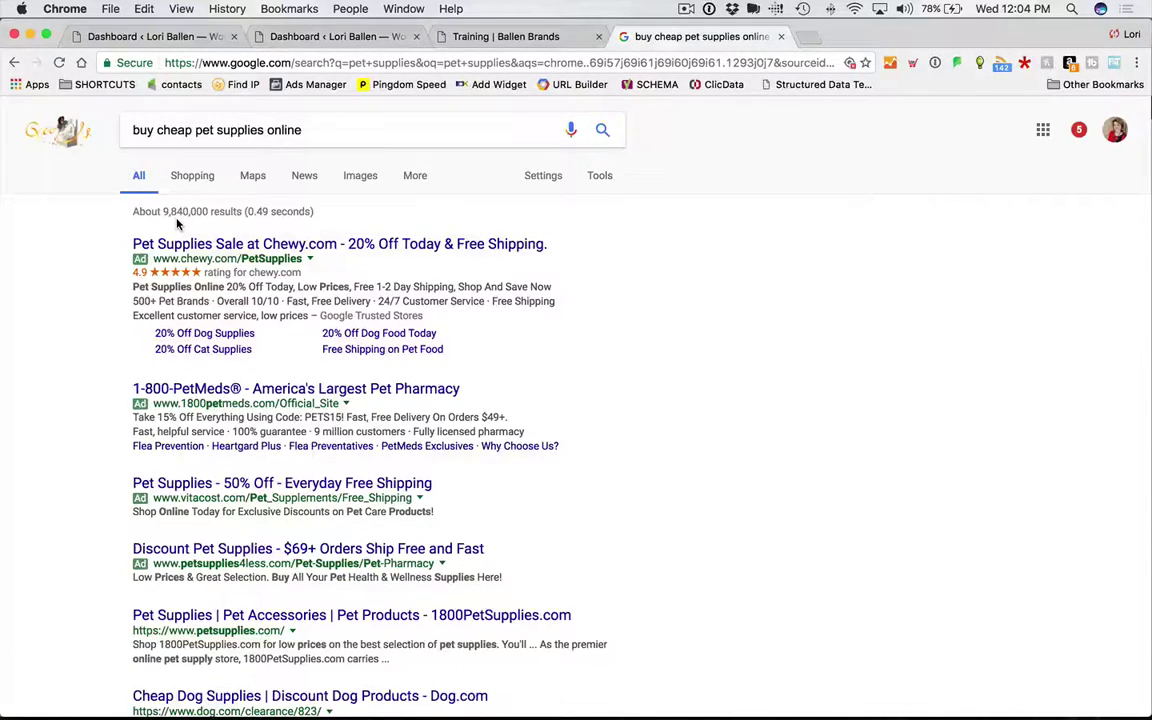
pyautogui.scroll(-1, 122, 366)
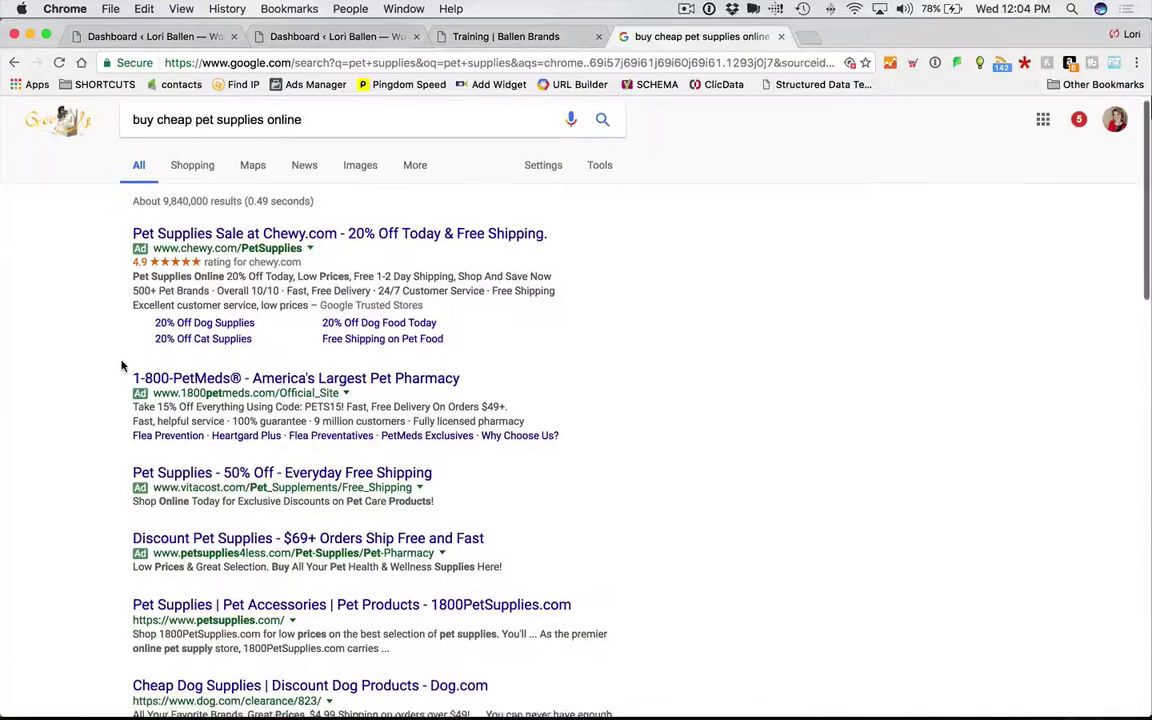
pyautogui.scroll(-1, 122, 366)
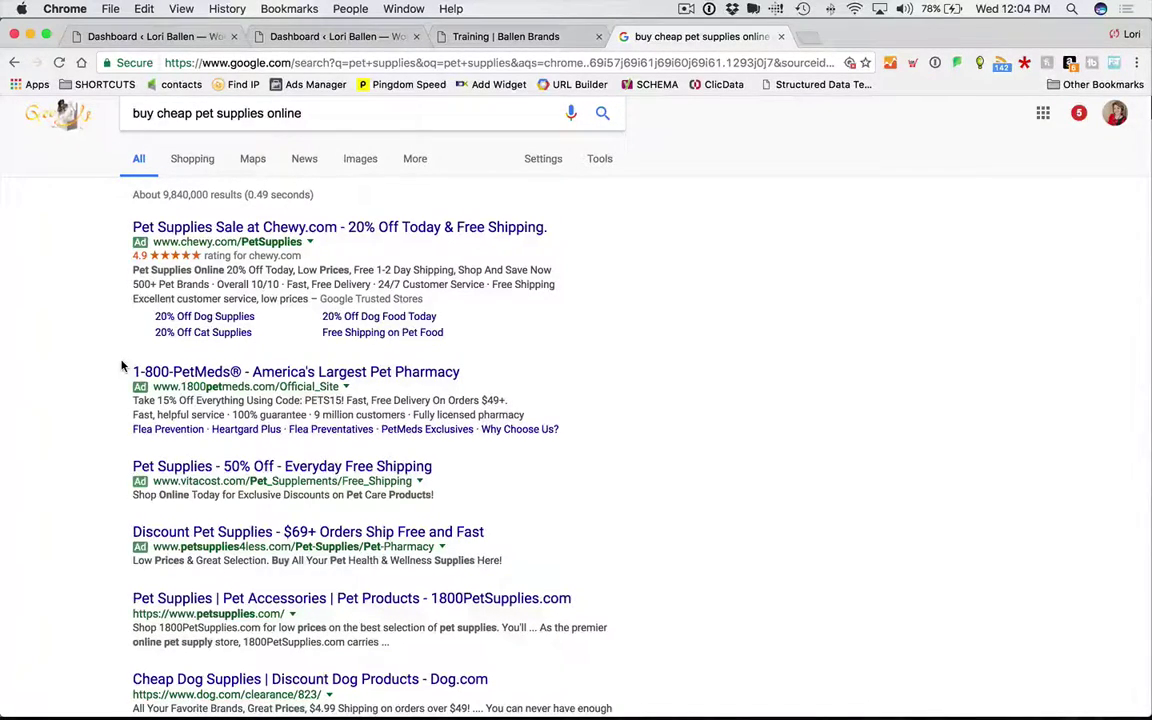
pyautogui.scroll(-3, 705, 364)
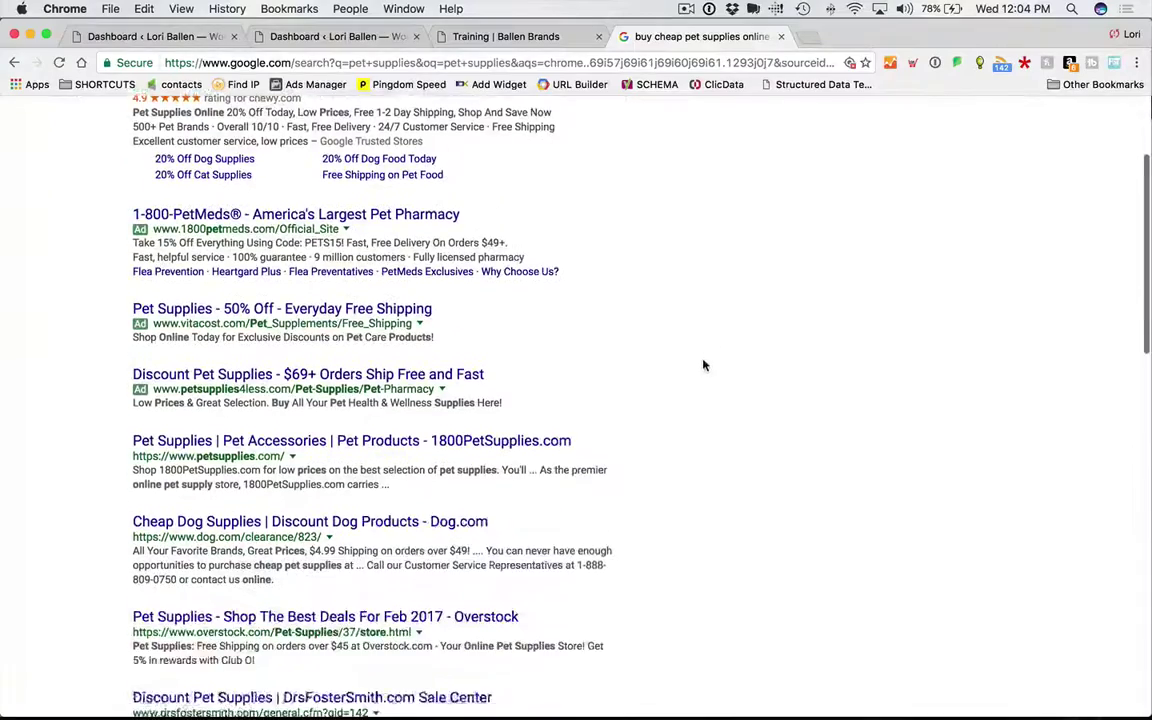
pyautogui.scroll(-1, 705, 364)
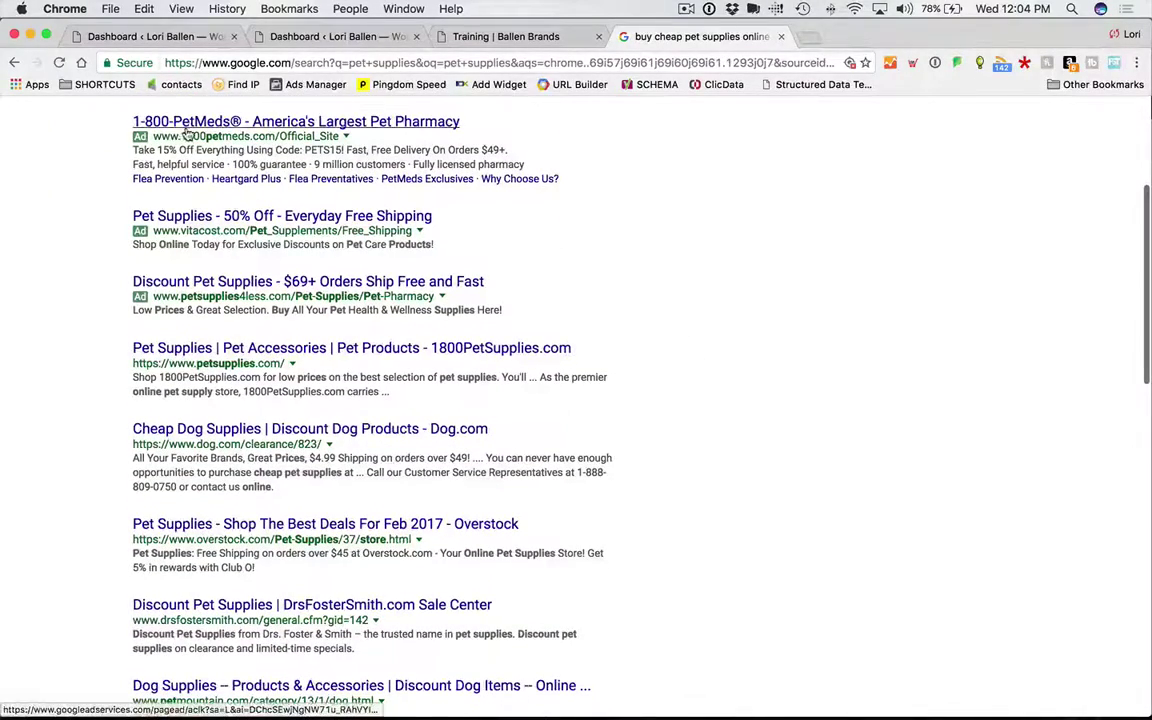
pyautogui.scroll(-3, 84, 278)
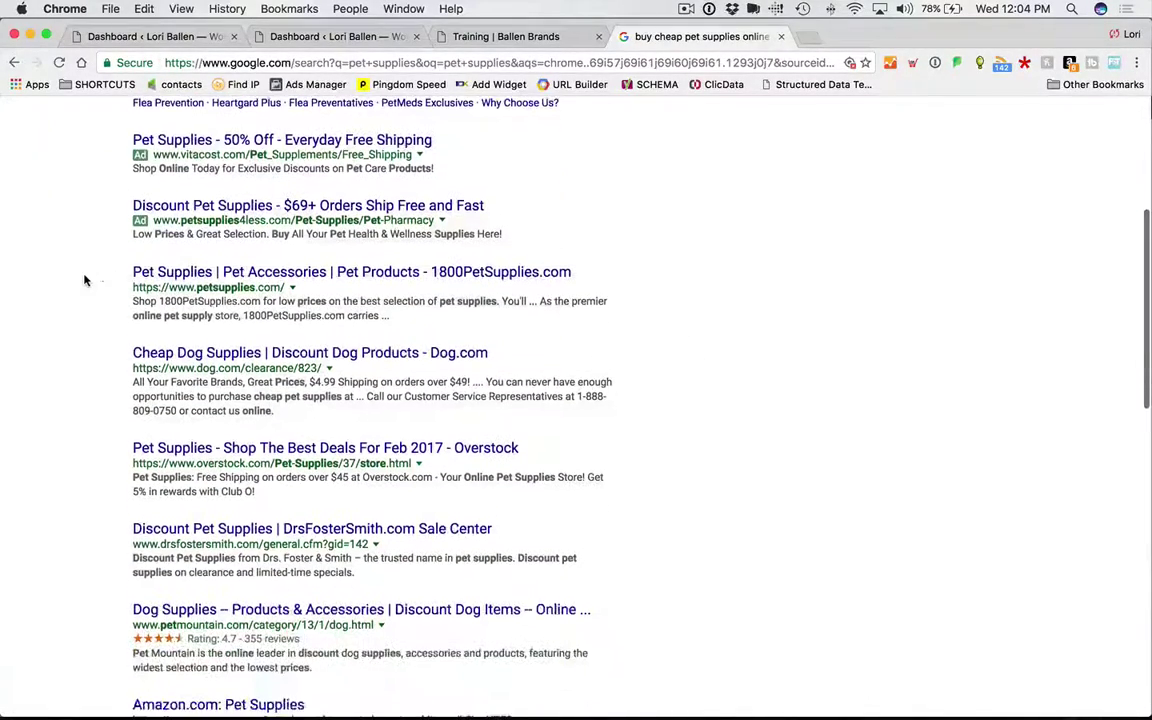
pyautogui.scroll(-2, 84, 280)
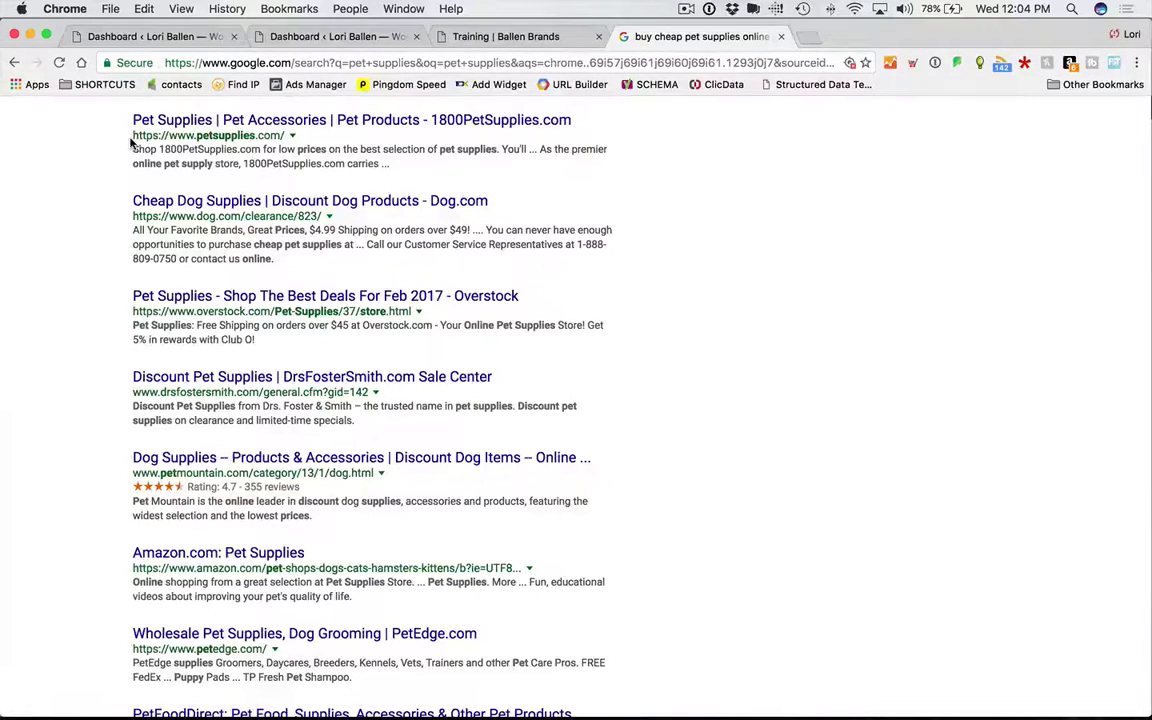
pyautogui.moveTo(132, 135); pyautogui.dragTo(285, 135)
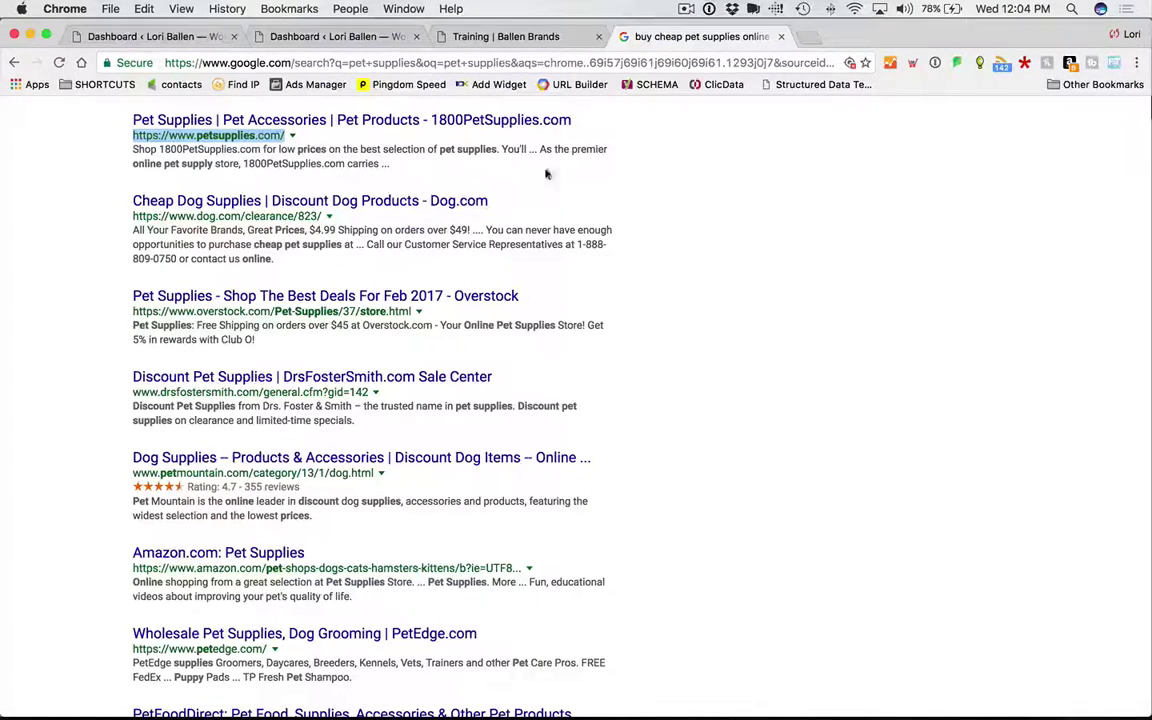
pyautogui.scroll(-3, 620, 210)
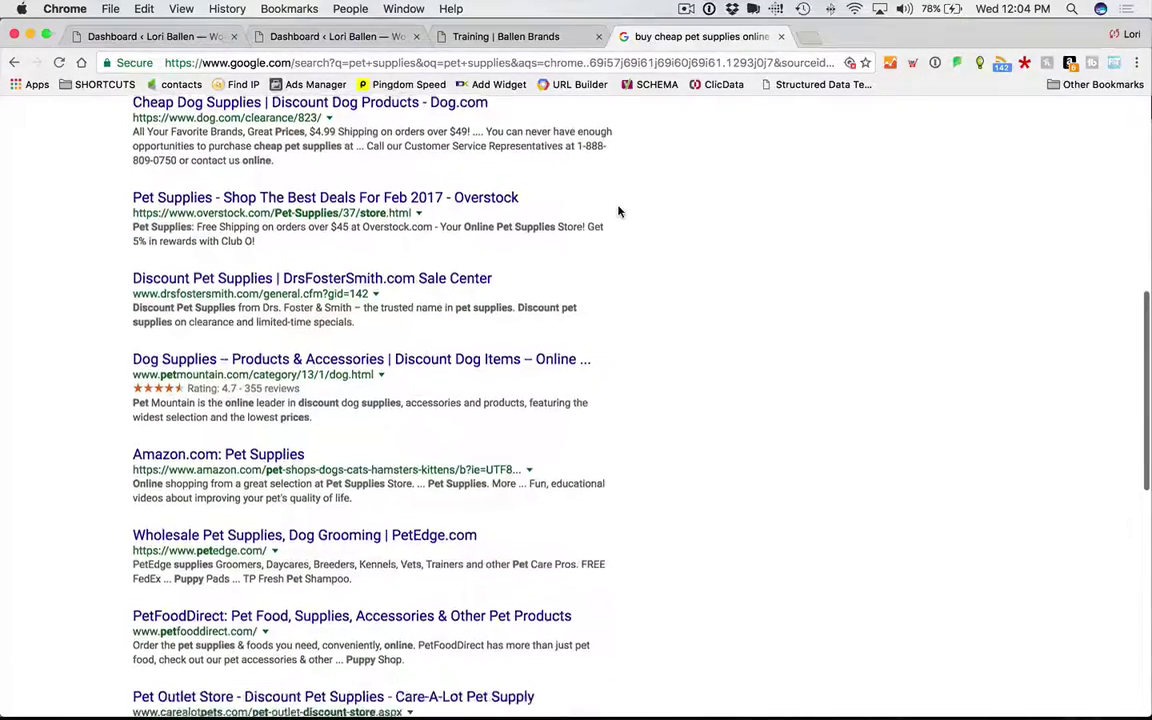
pyautogui.scroll(1, 618, 211)
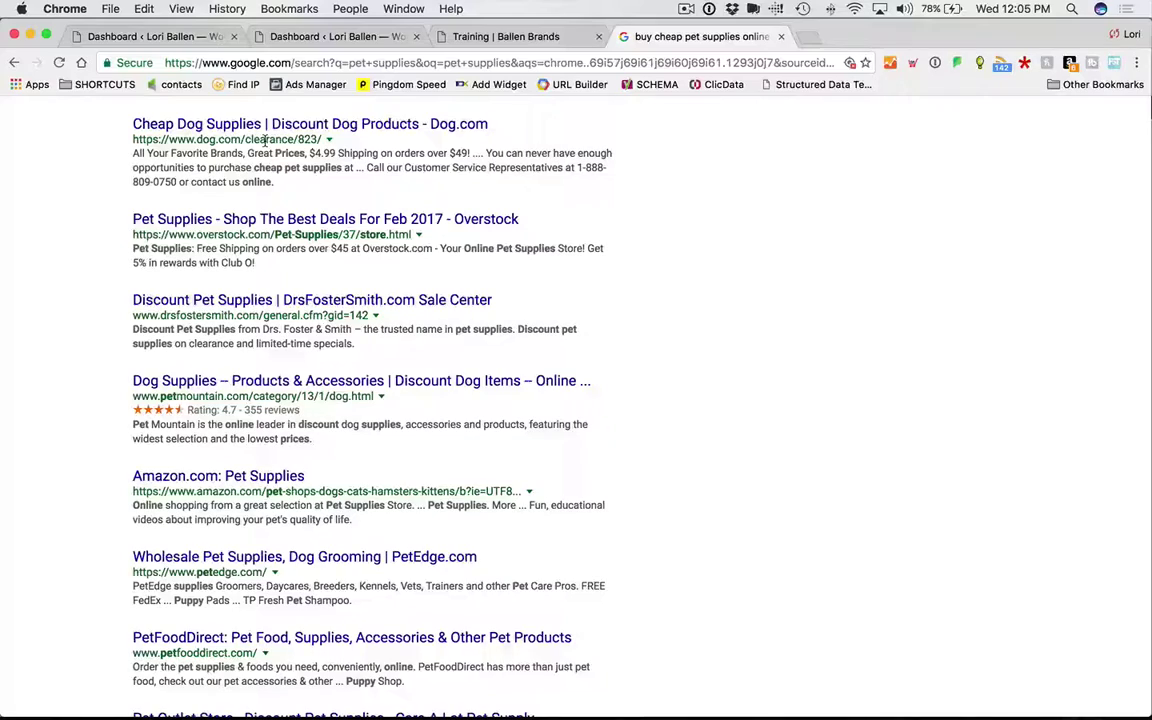
pyautogui.scroll(6, 265, 140)
pyautogui.moveTo(135, 133); pyautogui.dragTo(302, 130)
pyautogui.scroll(-6, 56, 342)
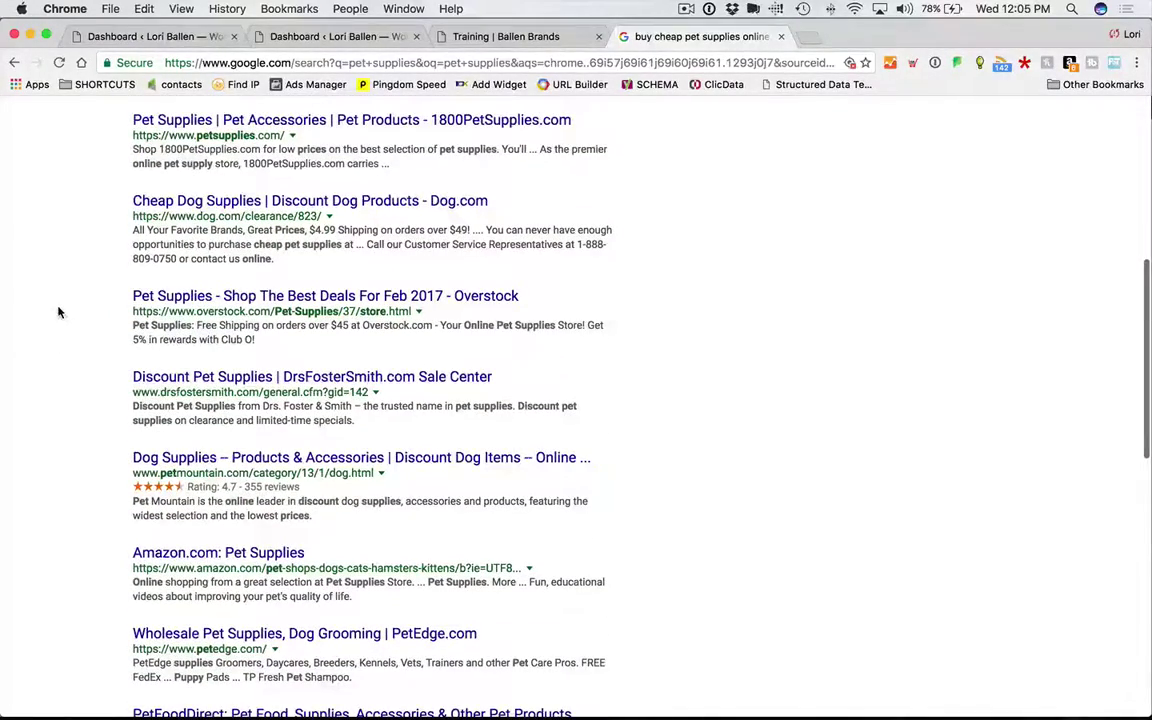
pyautogui.scroll(-2, 58, 312)
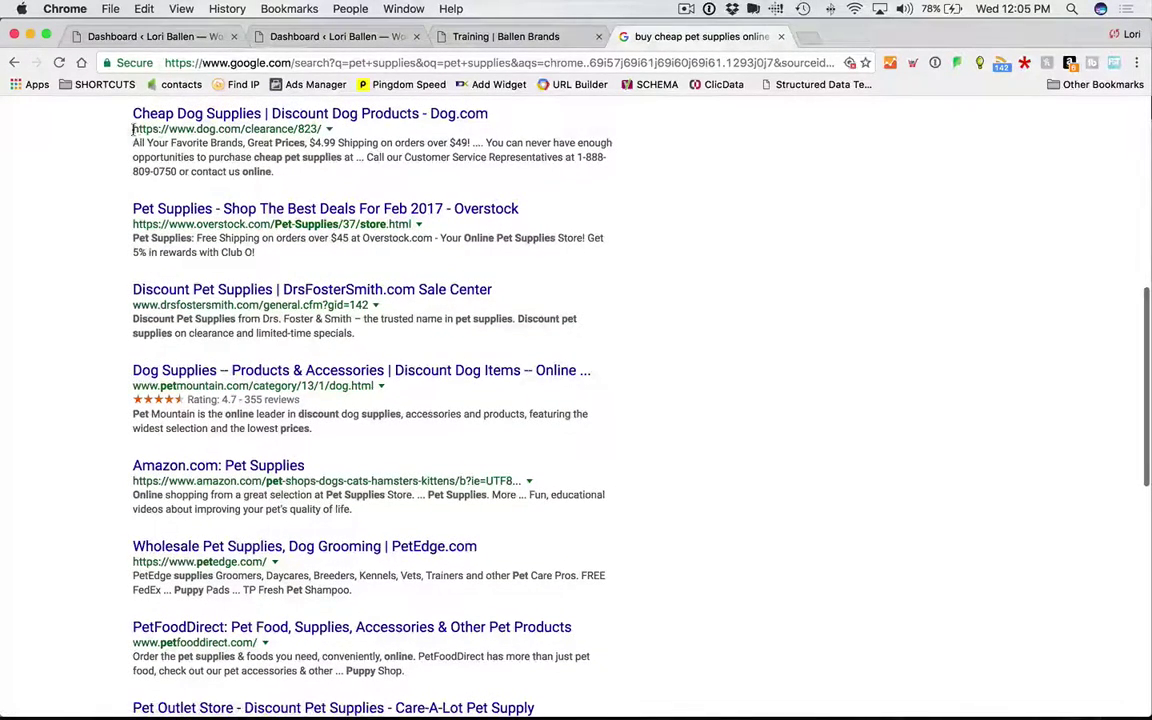
pyautogui.moveTo(135, 129); pyautogui.dragTo(325, 131)
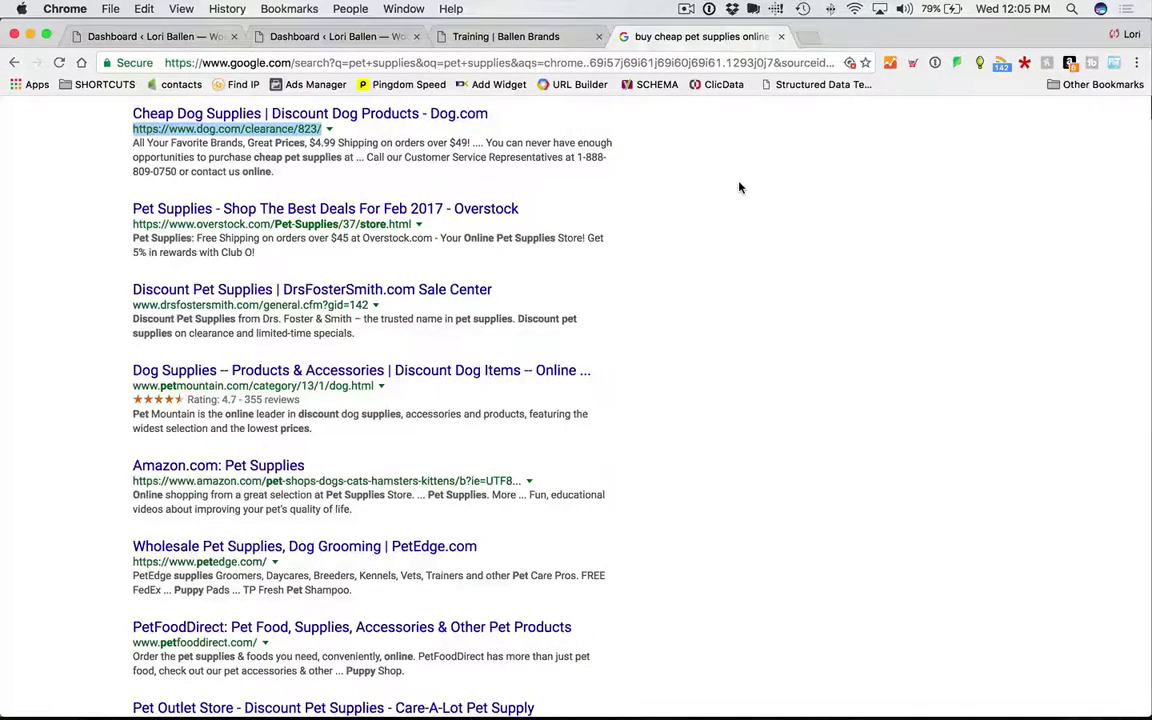
# Step: Highlight the Dog.com domain in its search-result address, then clear the highlight
pyautogui.click(146, 134)
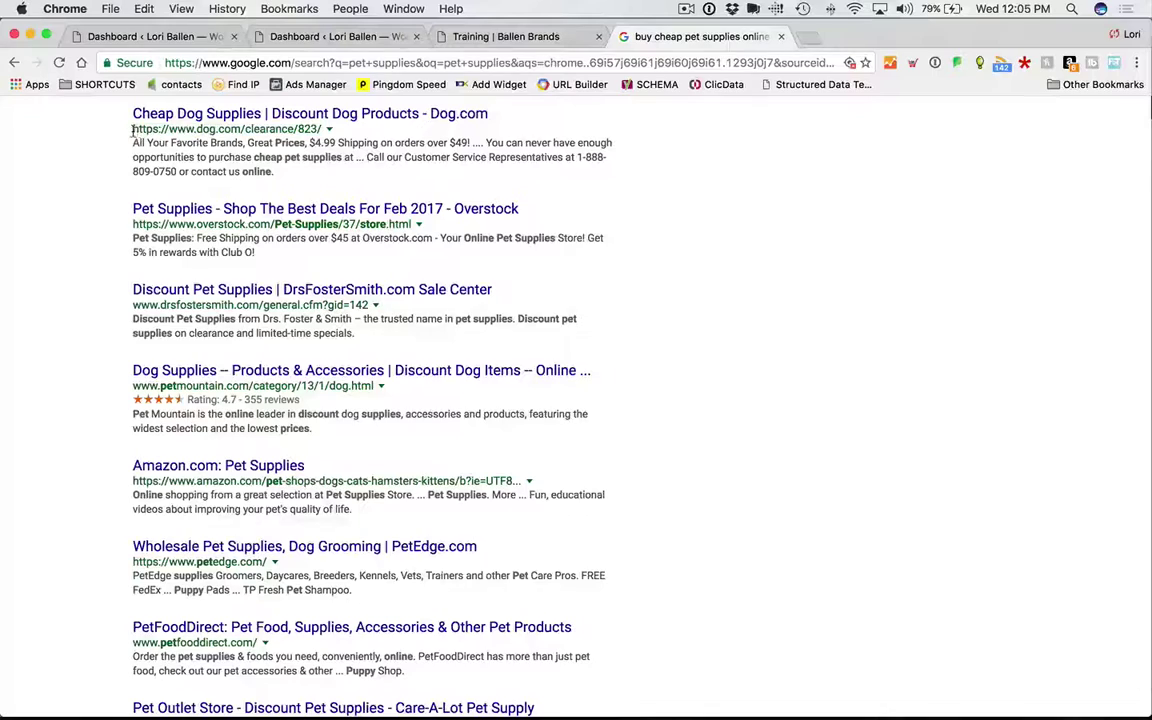
pyautogui.moveTo(133, 130)
pyautogui.mouseDown()
pyautogui.moveTo(238, 129)
pyautogui.moveTo(142, 129)
pyautogui.mouseUp()
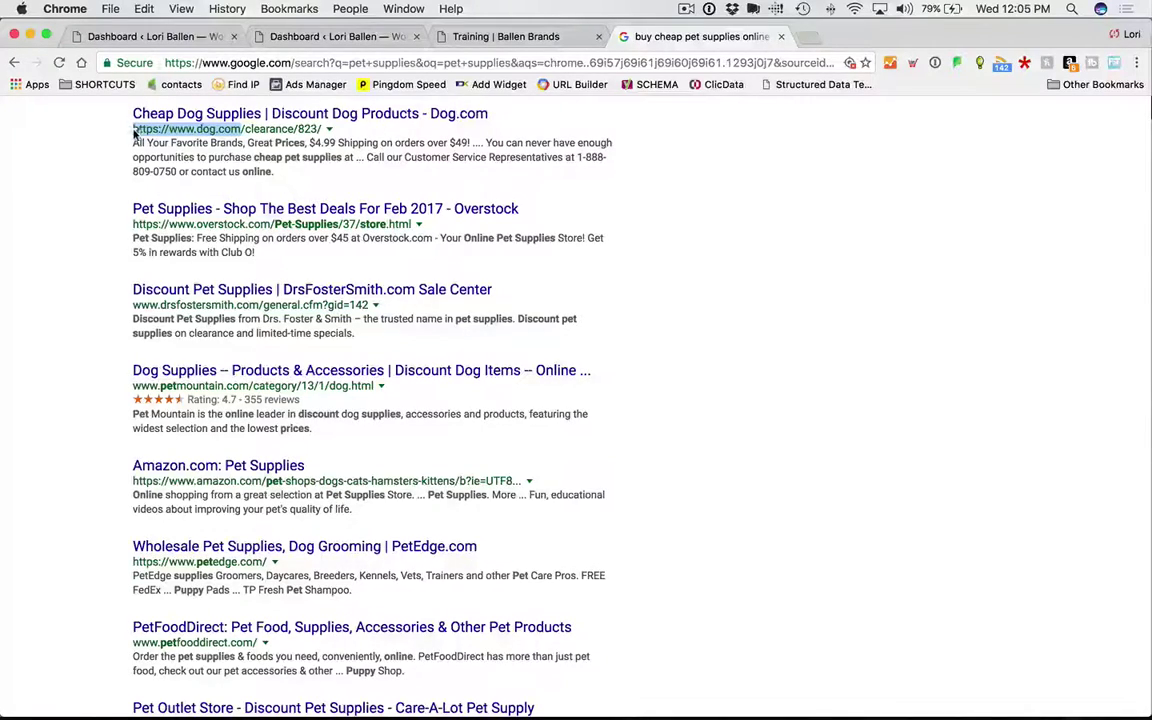
pyautogui.click(226, 128)
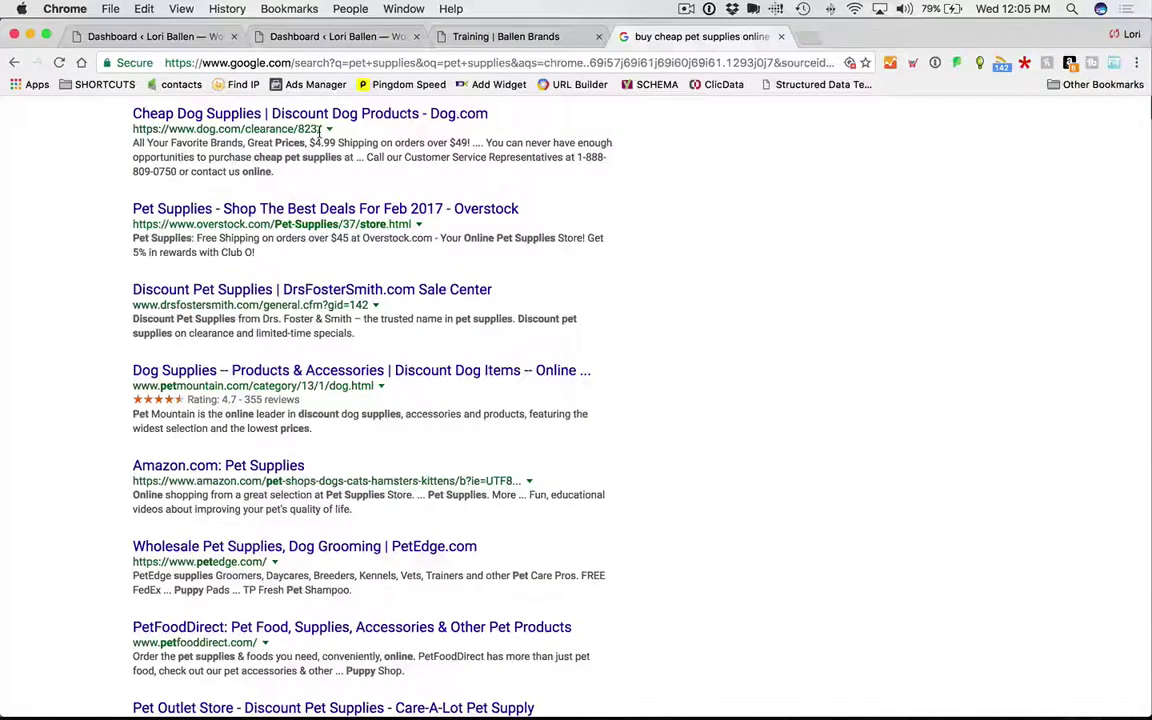
# Step: Scroll the pet supplies results past PetEdge to PetFoodDirect, Care-A-Lot and Chewy.com
pyautogui.scroll(-3, 320, 129)
pyautogui.scroll(4, 290, 141)
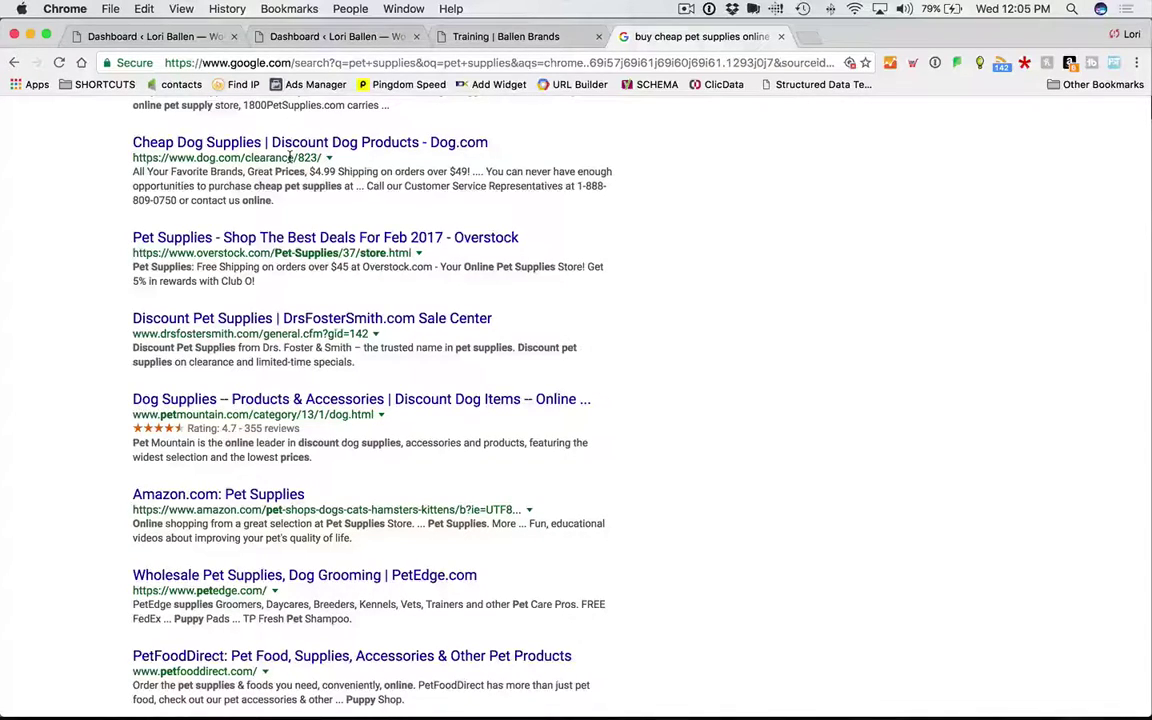
pyautogui.scroll(2, 188, 188)
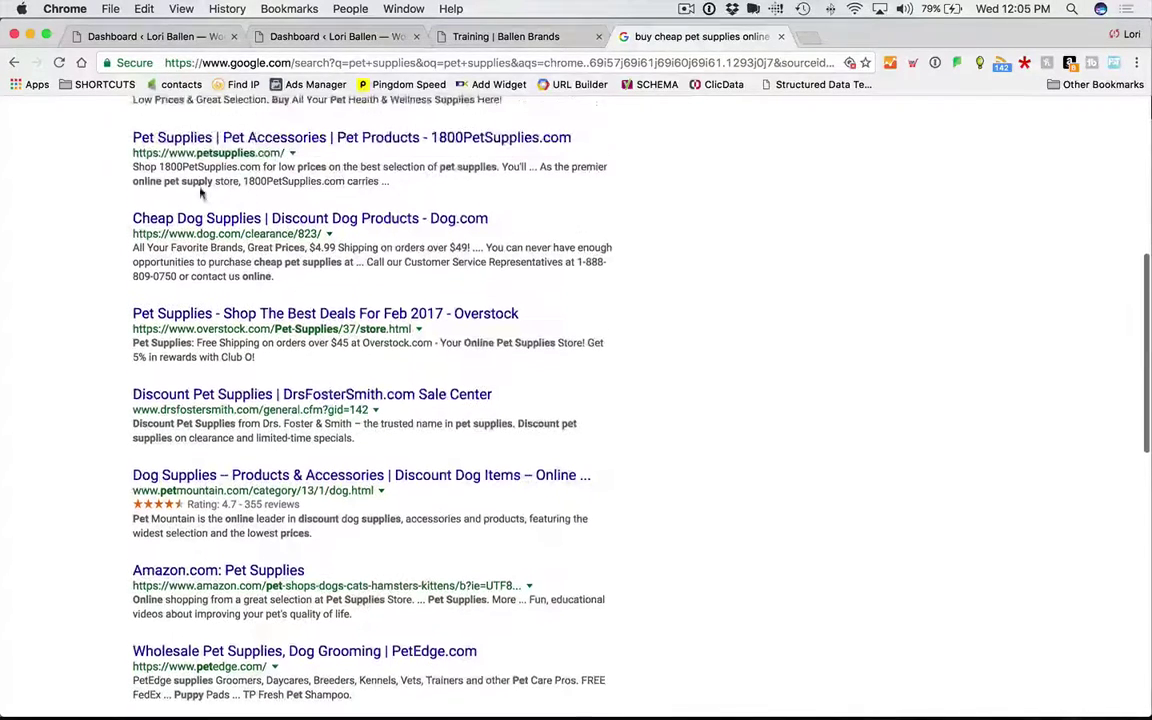
pyautogui.scroll(-2, 200, 185)
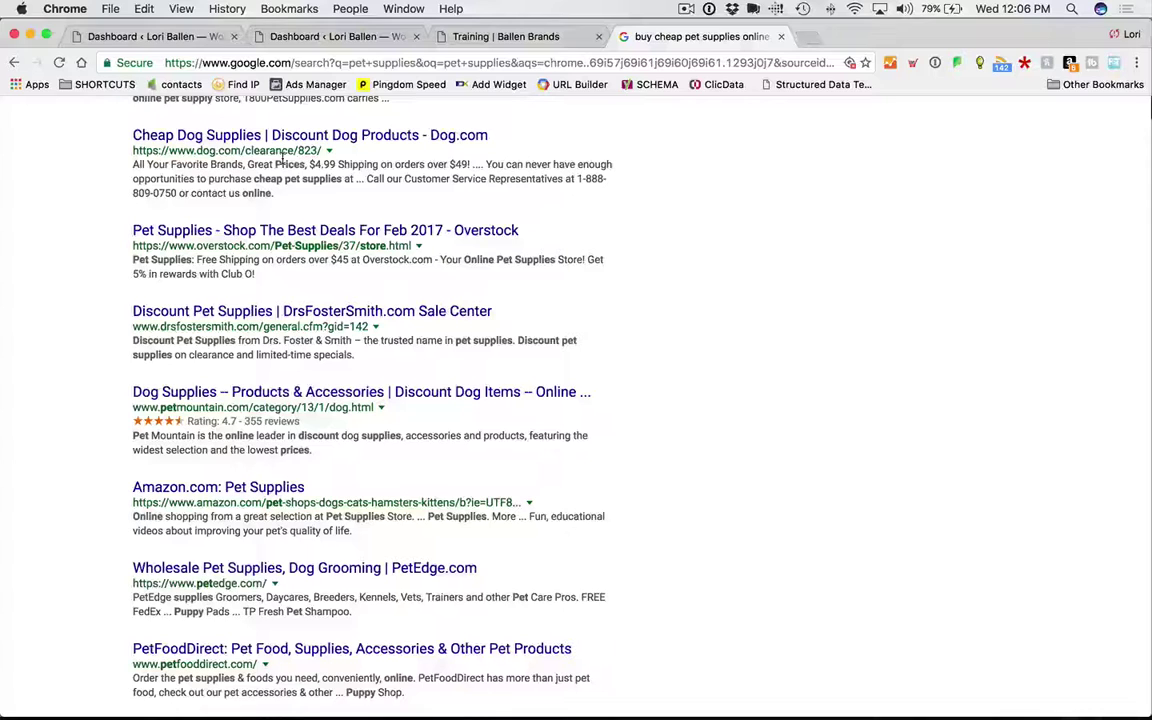
pyautogui.scroll(3, 327, 163)
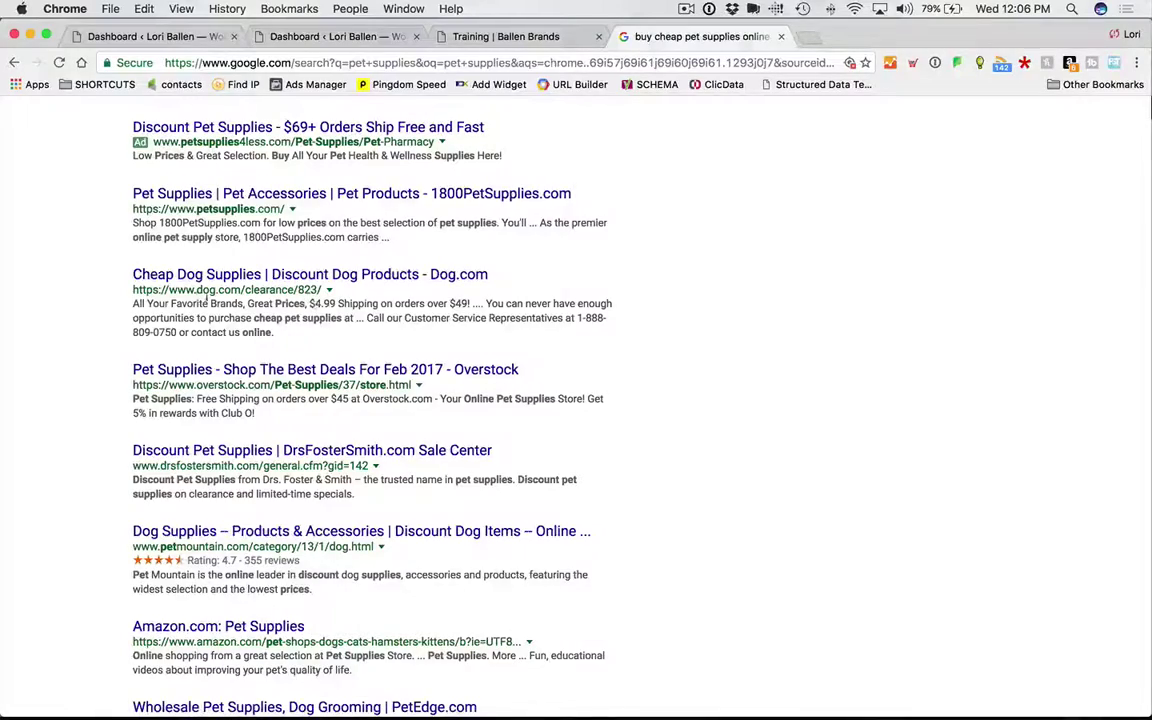
pyautogui.scroll(-1, 300, 295)
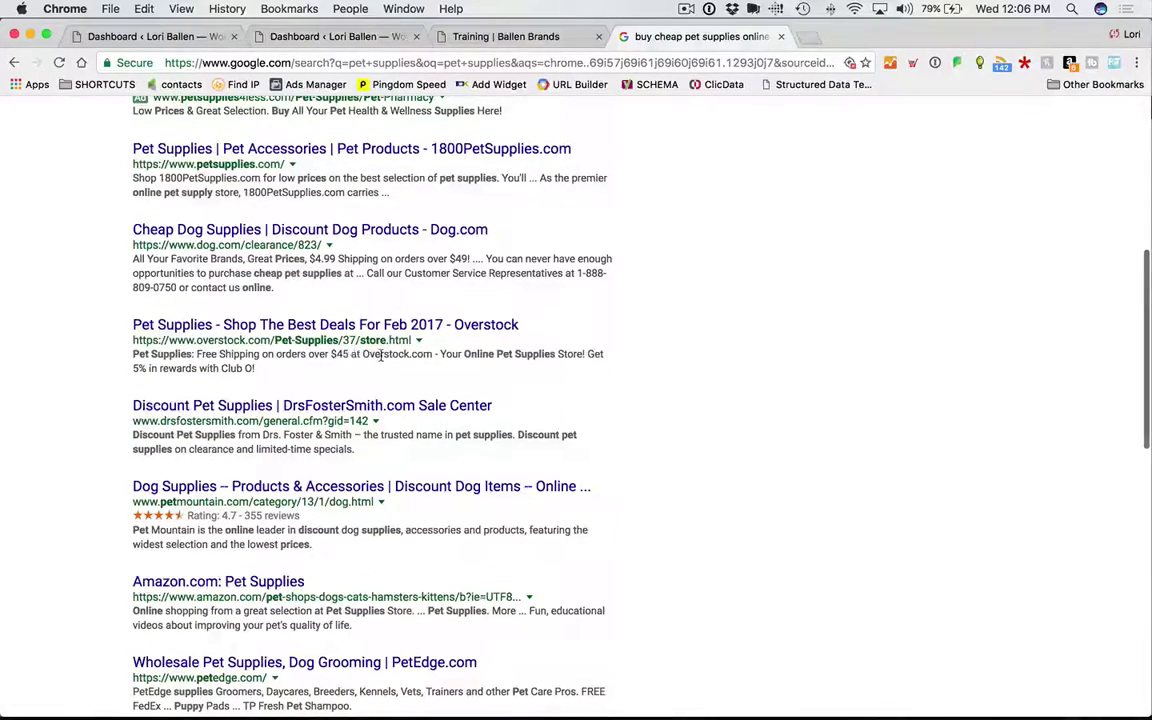
pyautogui.scroll(-5, 381, 355)
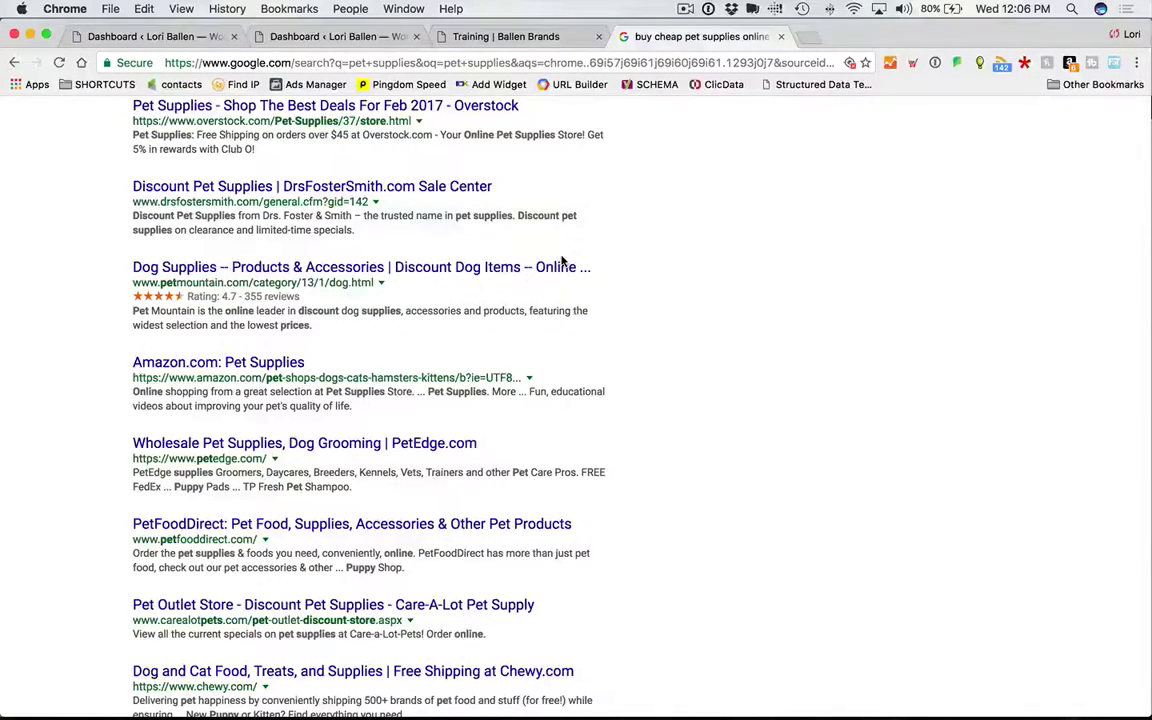
# Step: Open WordPress Permalink Settings, where Post name (/%postname%/) is the selected structure
pyautogui.click(350, 36)
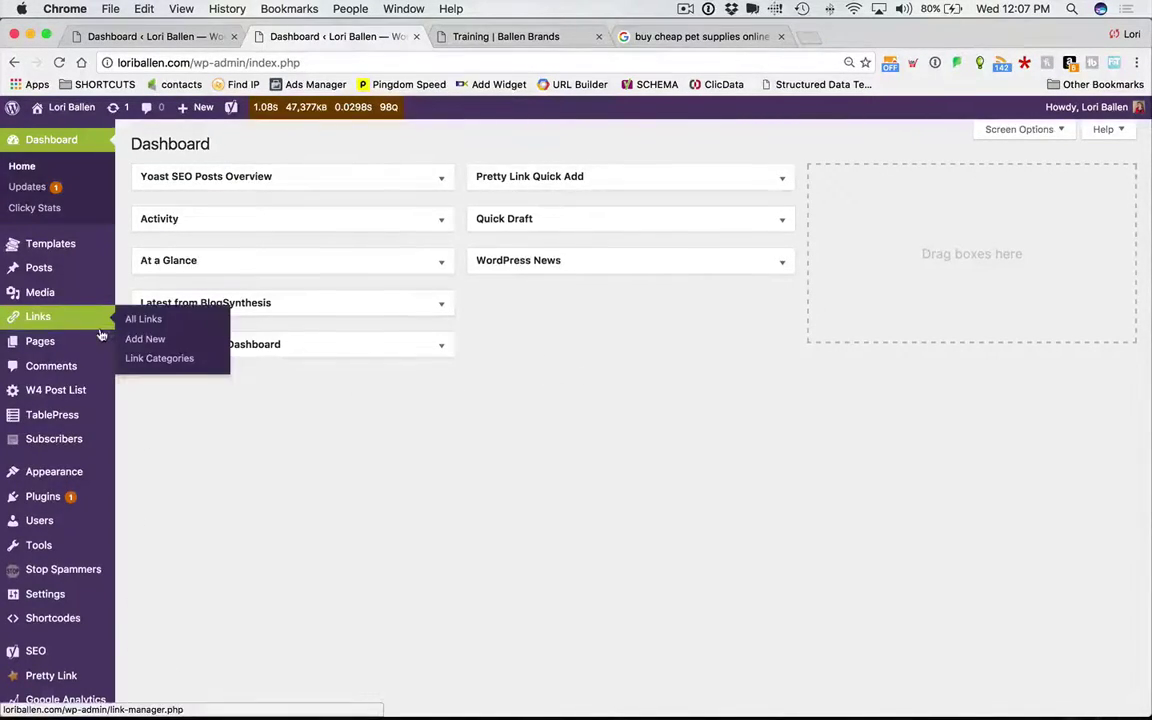
pyautogui.scroll(-1, 103, 310)
pyautogui.moveTo(91, 583)
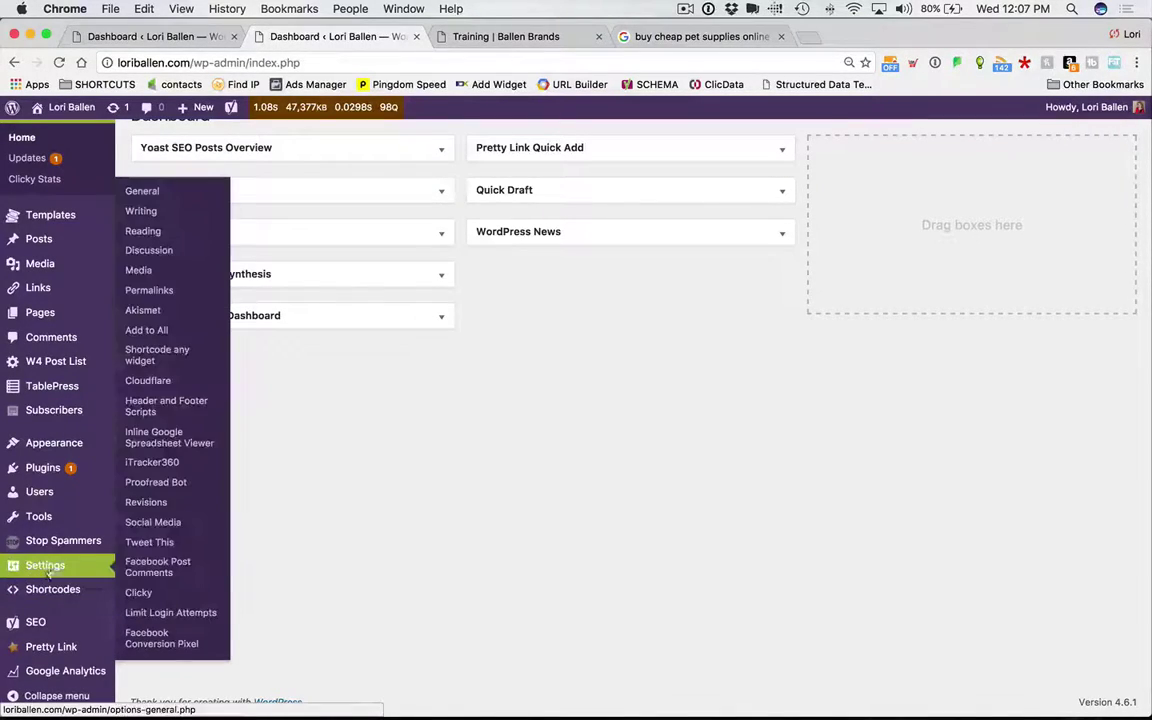
pyautogui.click(156, 292)
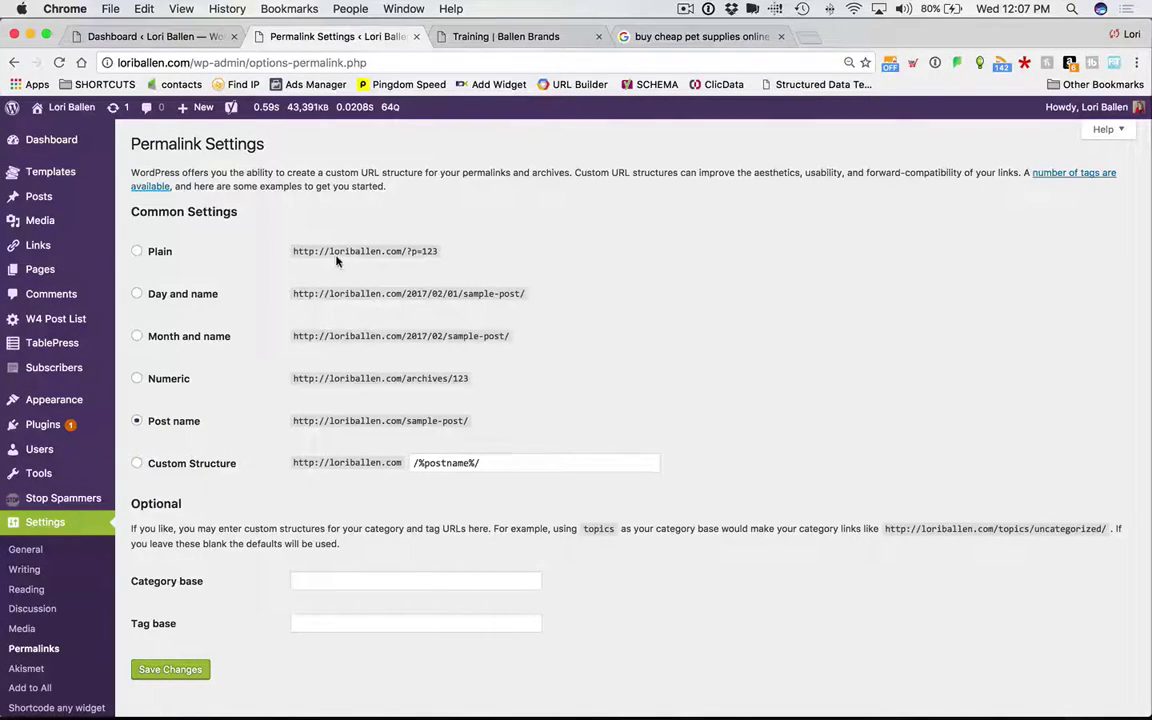
pyautogui.moveTo(404, 251); pyautogui.dragTo(291, 251)
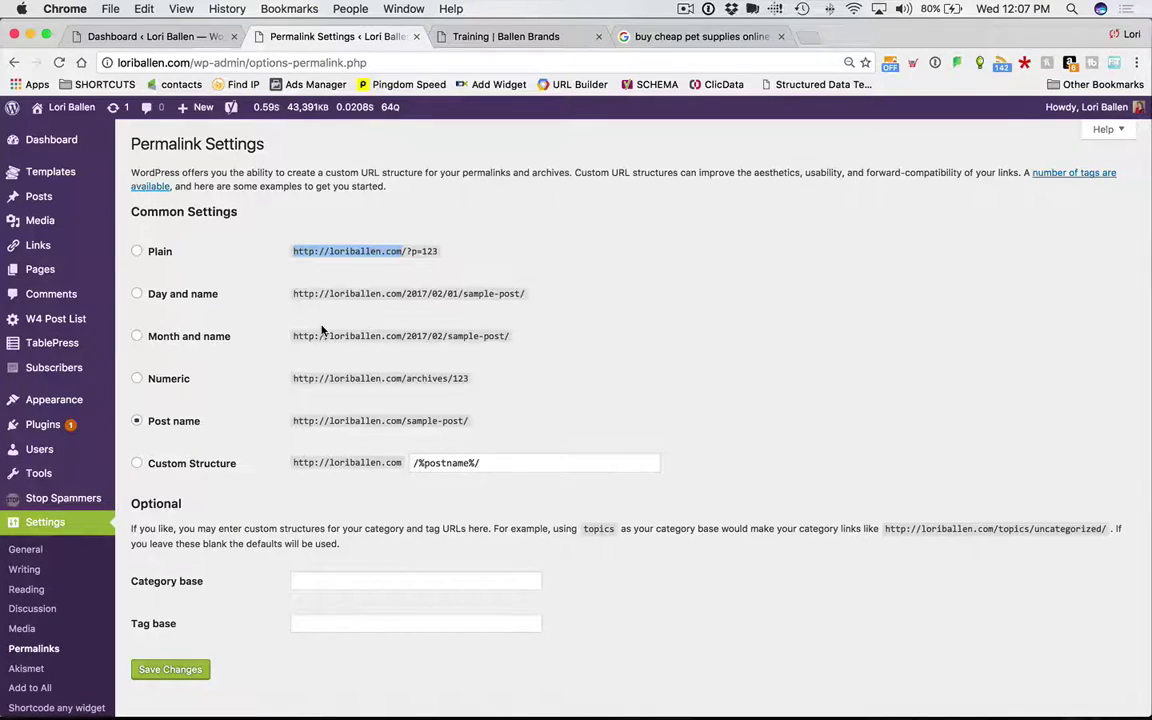
# Step: Load the loriballen.com home page in a new browser tab
pyautogui.click(700, 36)
pyautogui.click(412, 63)
pyautogui.write('l')
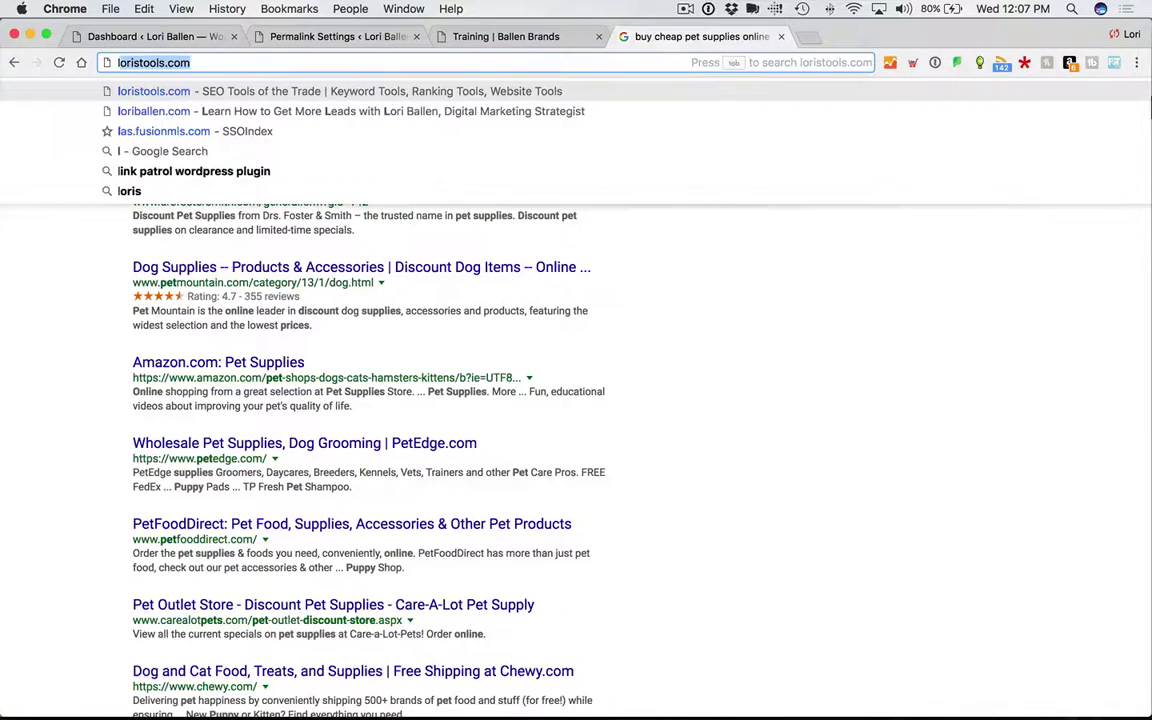
pyautogui.click(806, 38)
pyautogui.write('loriballen.com')
pyautogui.press('Return')
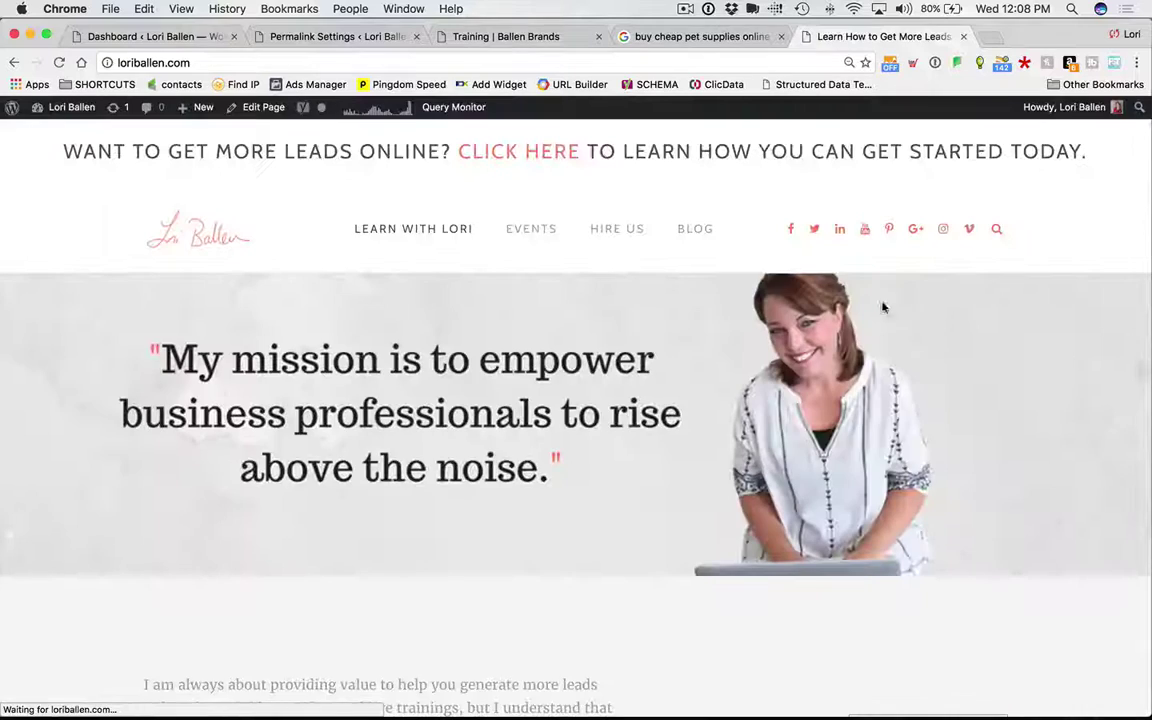
# Step: Open the 'What is a Permalink?' post from Recently Posted and scroll through it
pyautogui.scroll(-10, 620, 316)
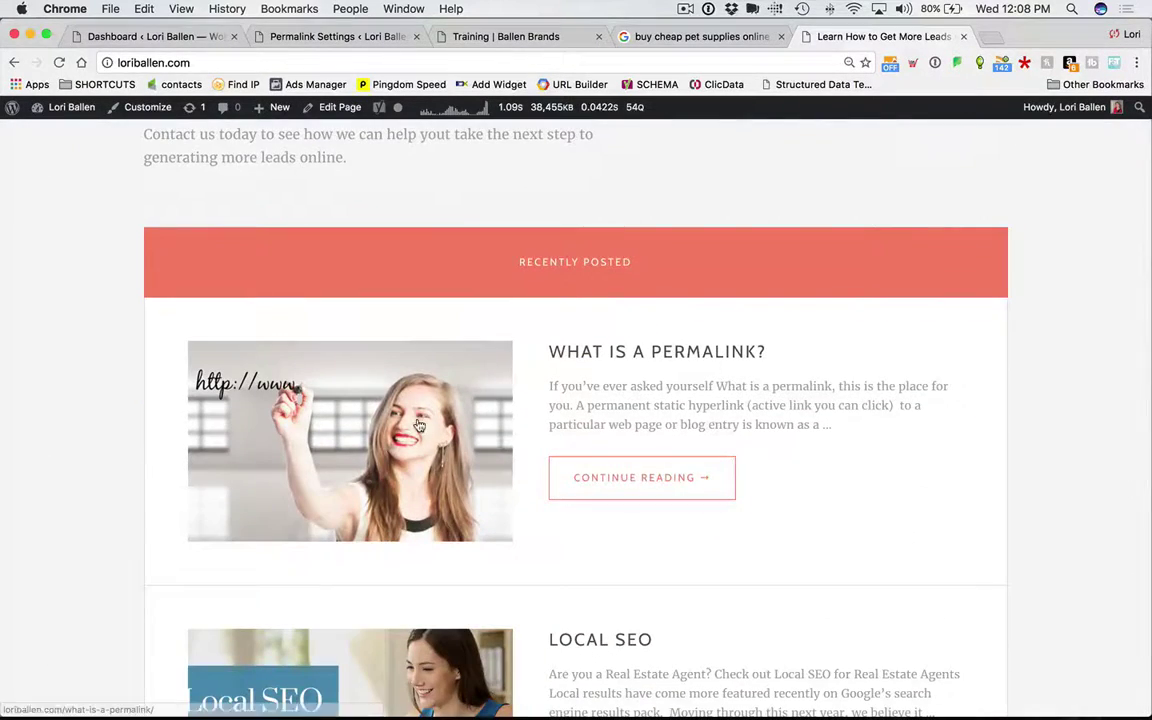
pyautogui.scroll(-1, 419, 427)
pyautogui.click(394, 397)
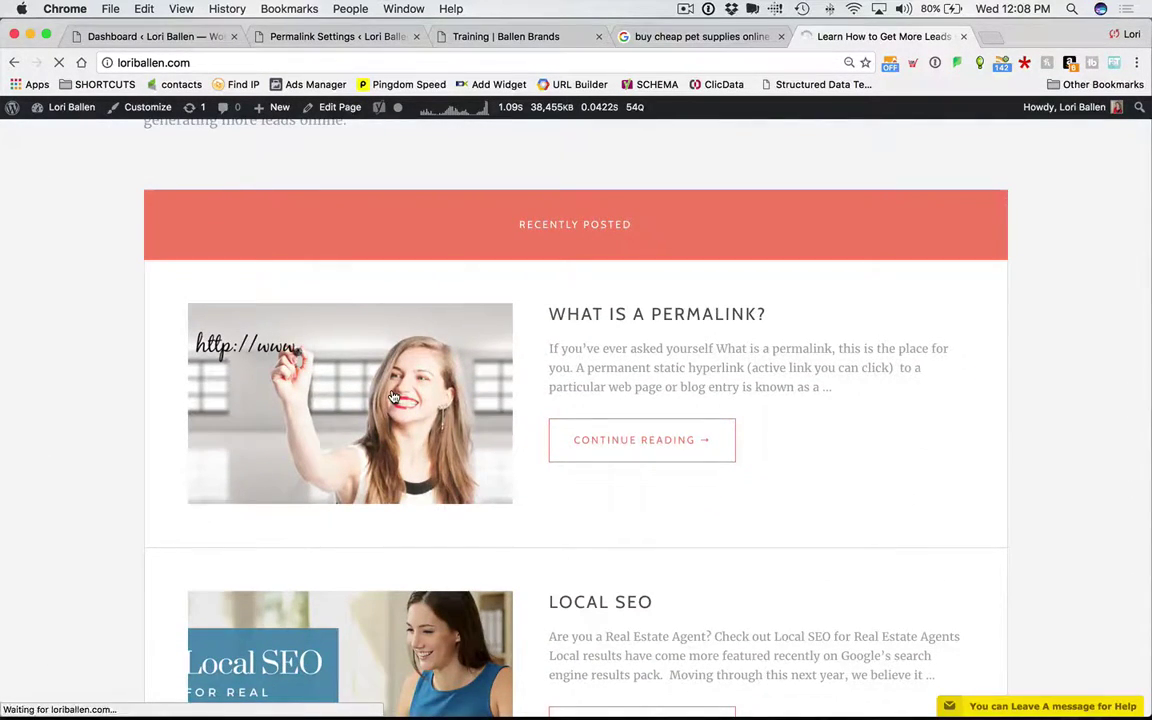
pyautogui.scroll(-2, 669, 337)
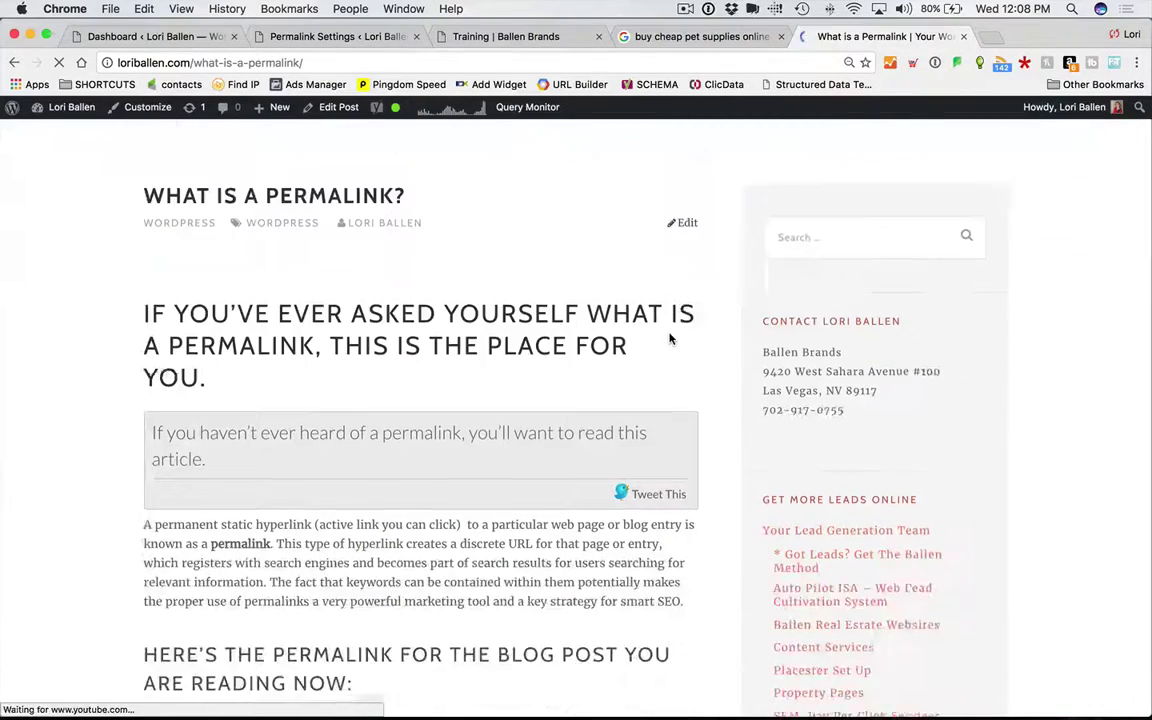
pyautogui.scroll(-2, 670, 338)
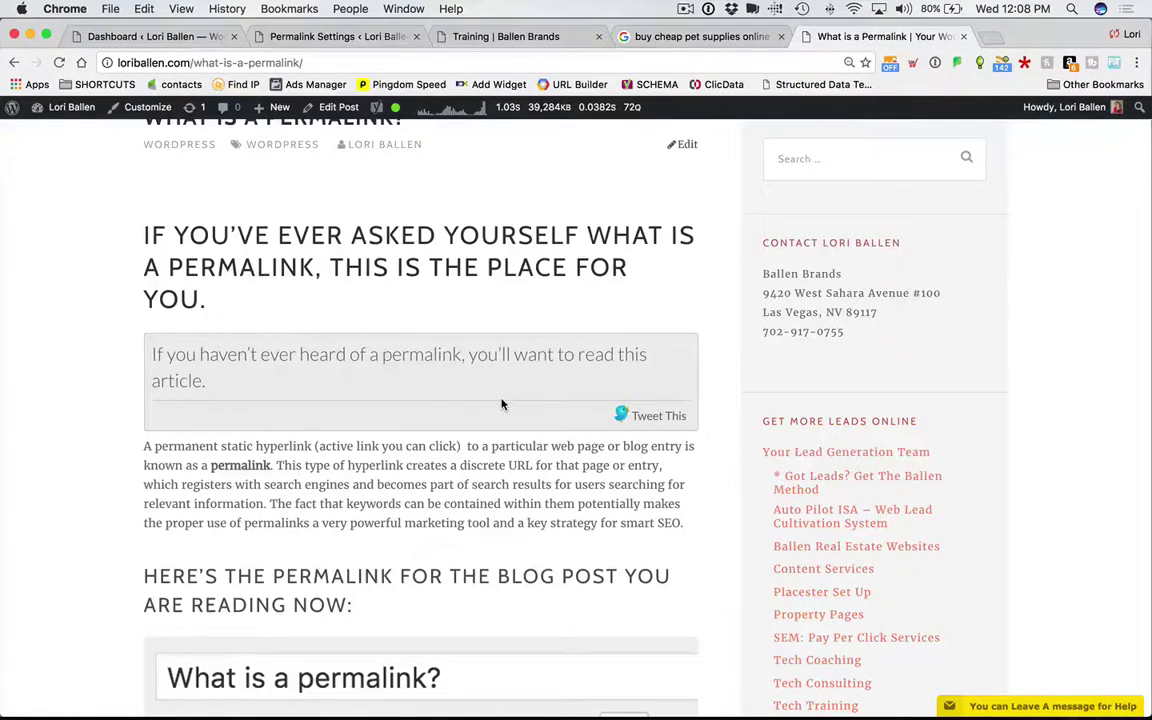
# Step: Preview the post's prefilled tweet, highlighting its ?p=10147 link, then close it without posting
pyautogui.click(652, 419)
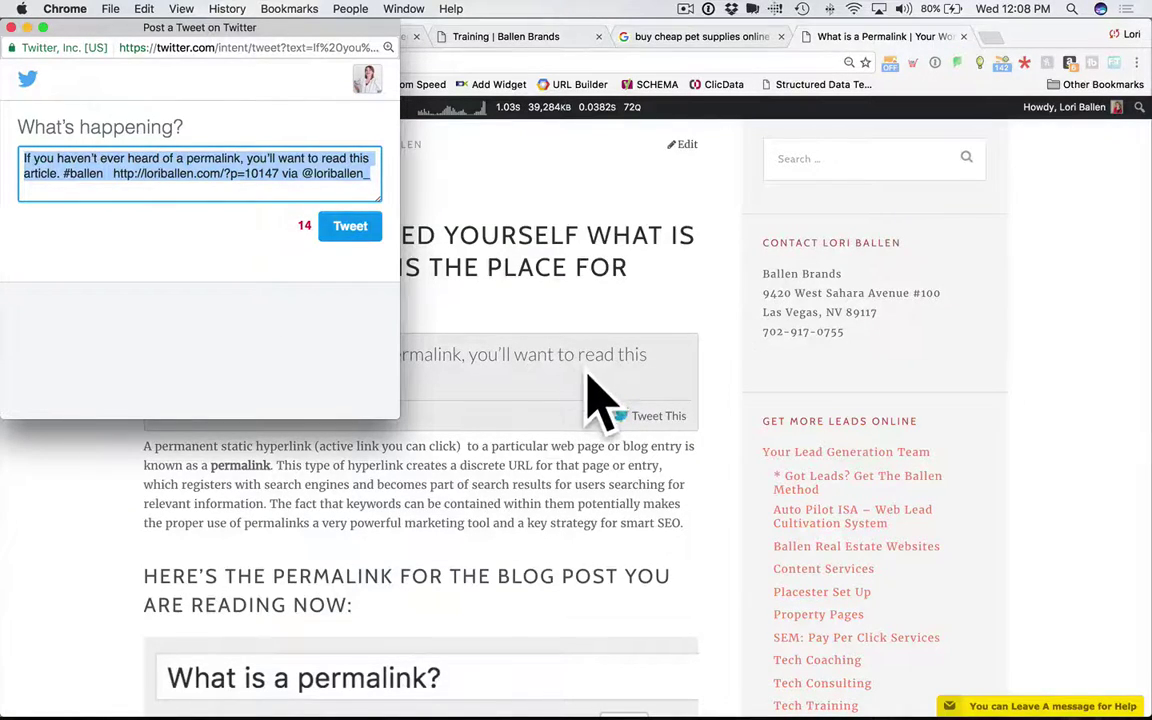
pyautogui.moveTo(280, 174); pyautogui.dragTo(113, 174)
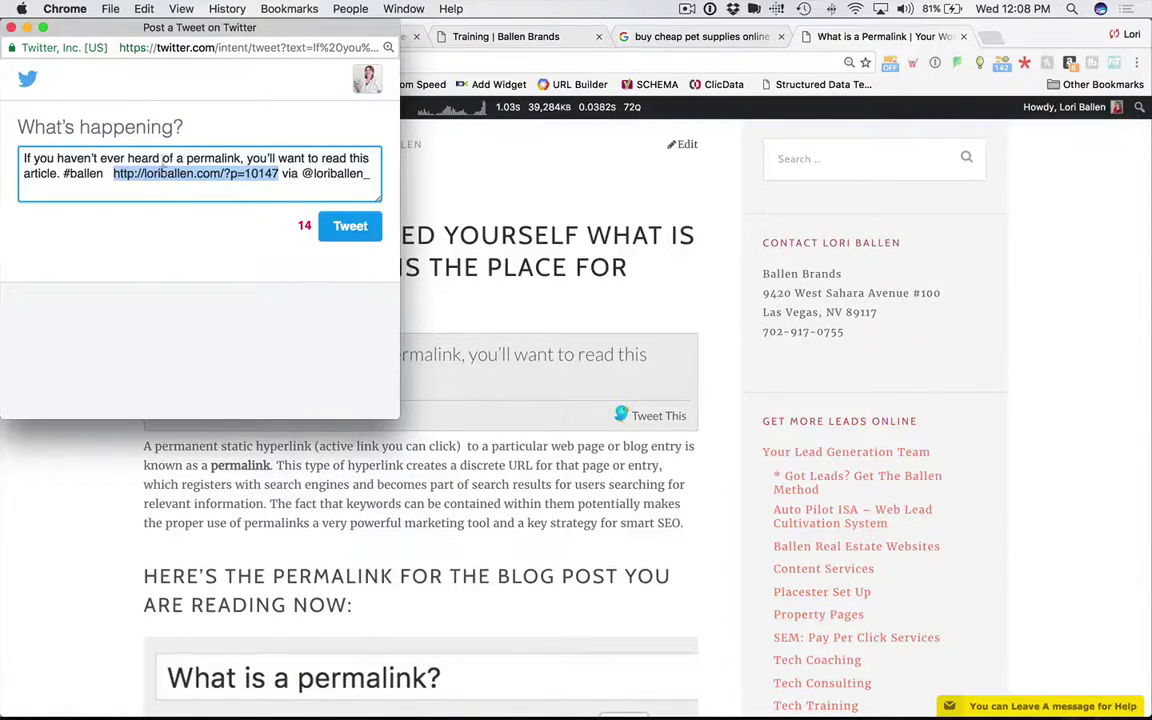
pyautogui.click(11, 27)
pyautogui.click(330, 36)
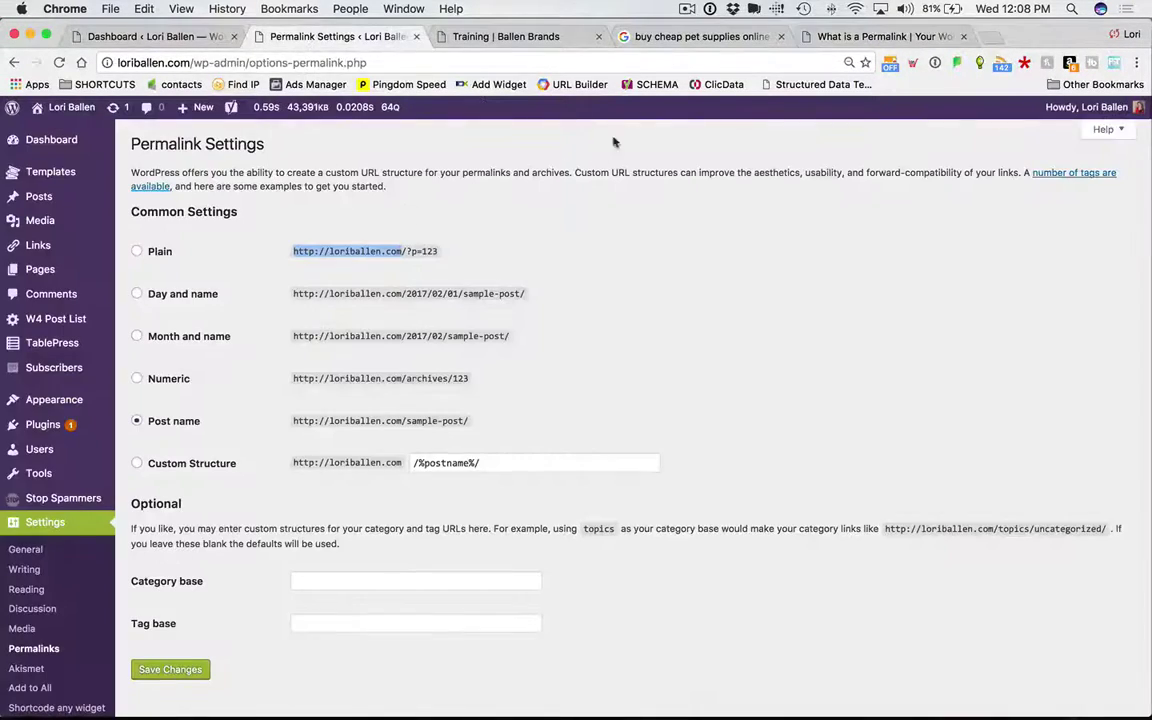
pyautogui.click(690, 36)
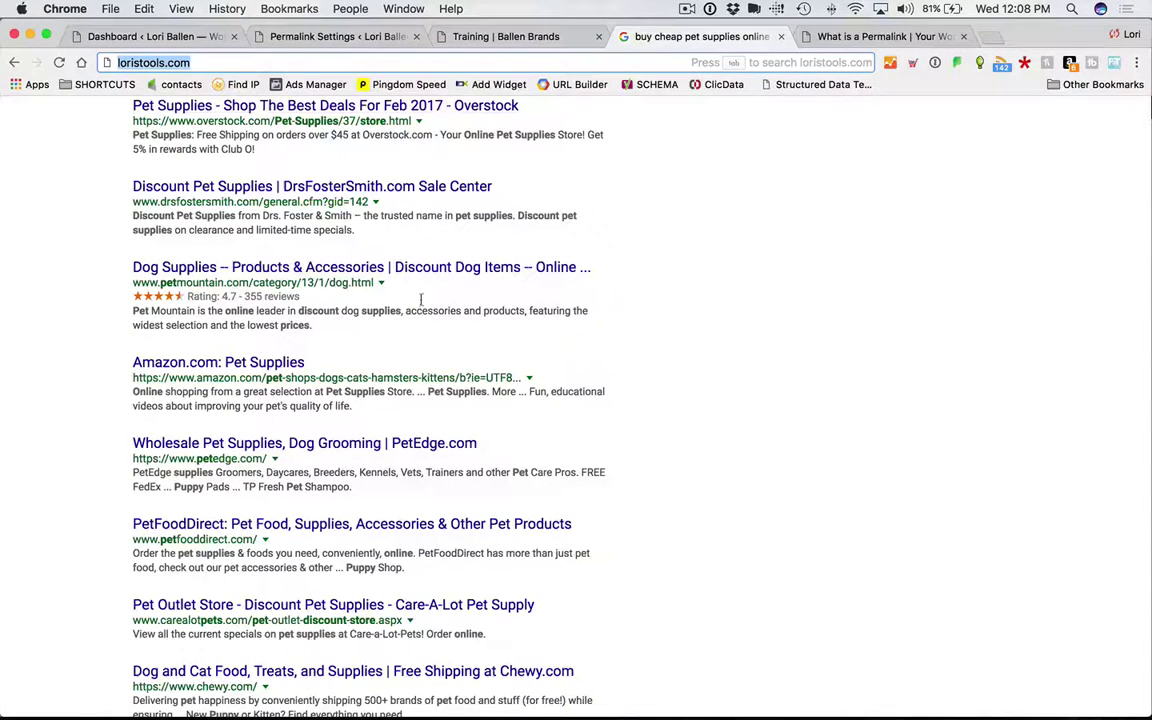
pyautogui.click(332, 36)
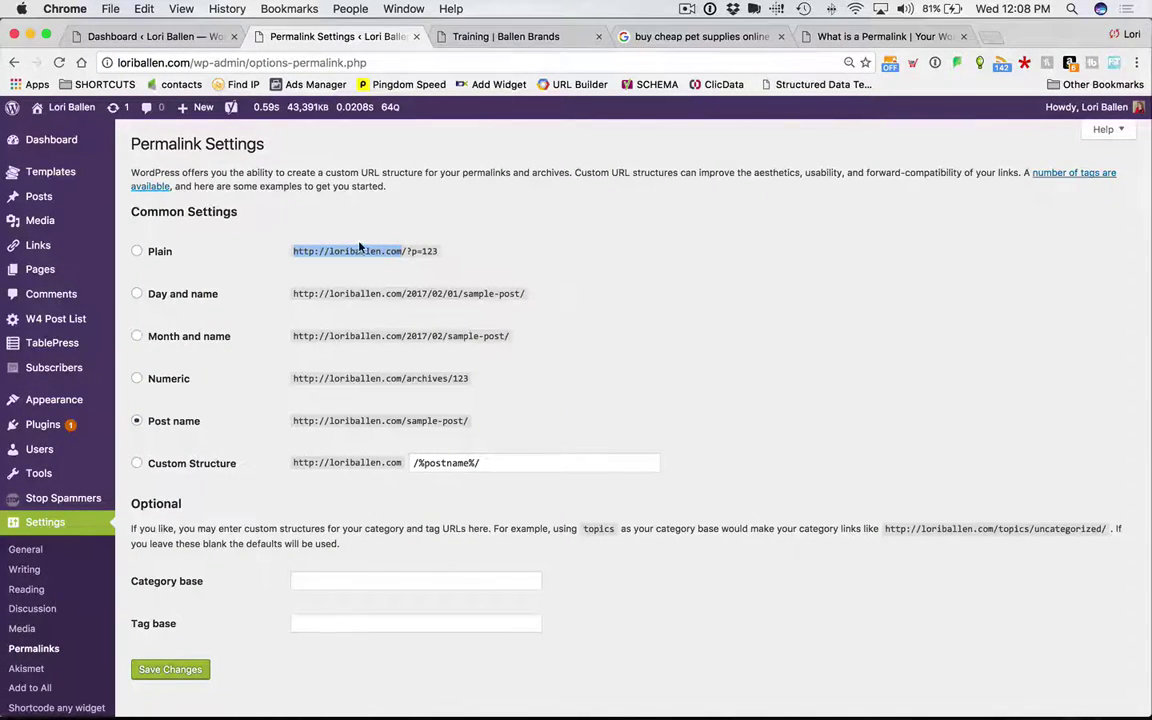
pyautogui.scroll(-1, 380, 255)
pyautogui.scroll(1, 461, 204)
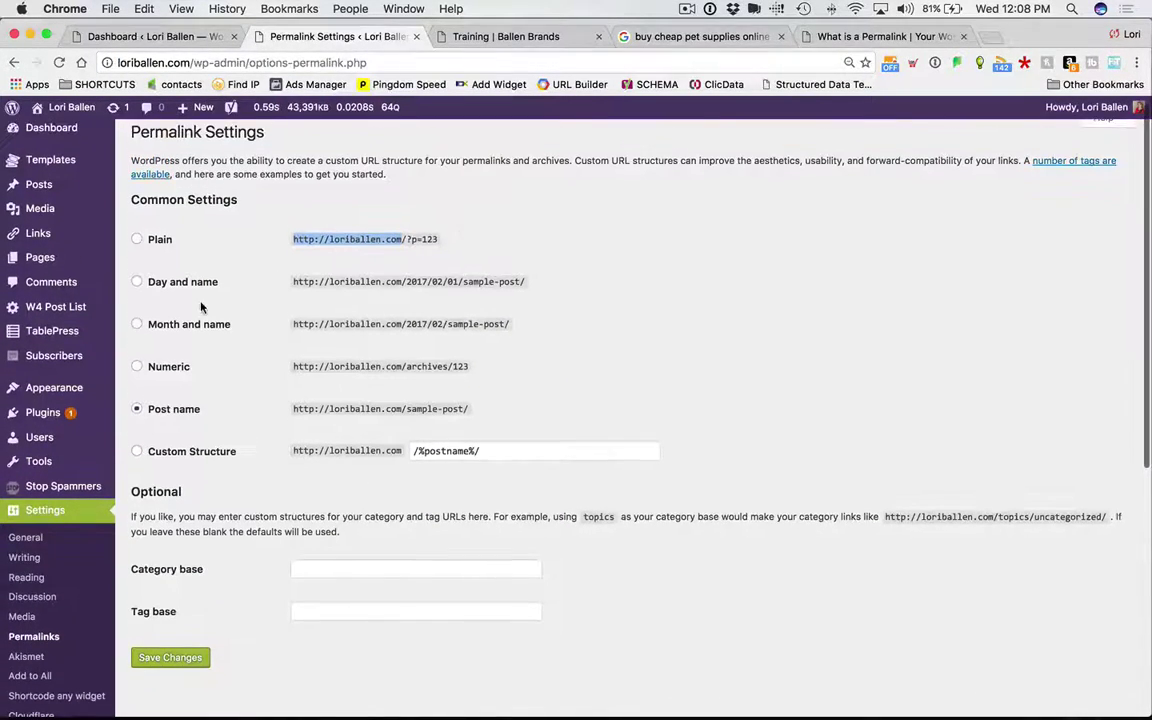
pyautogui.tripleClick(440, 242)
pyautogui.moveTo(520, 283); pyautogui.dragTo(440, 284)
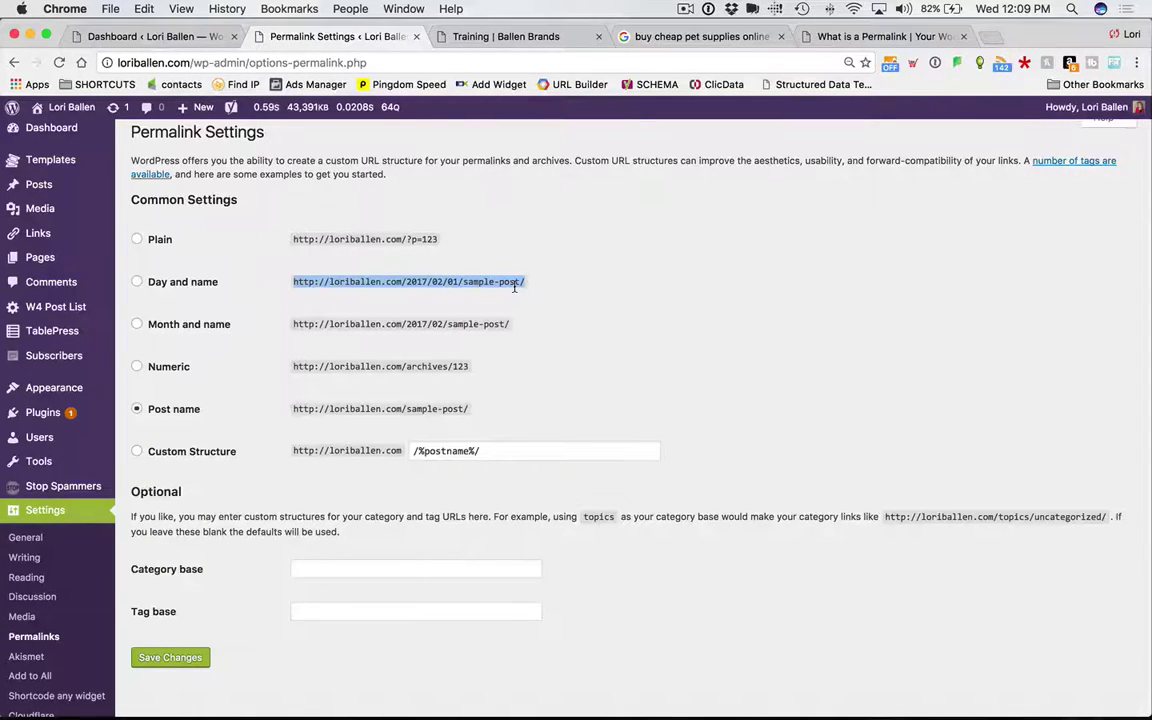
pyautogui.scroll(-1, 512, 292)
pyautogui.click(146, 298)
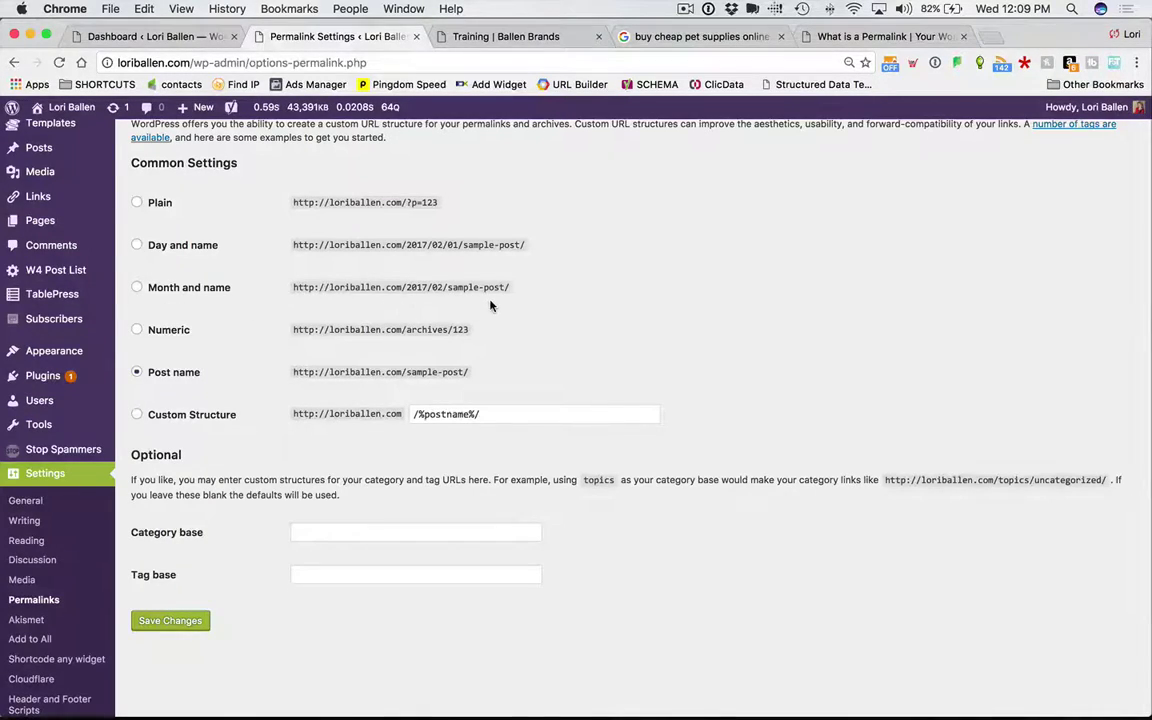
pyautogui.scroll(-2, 468, 332)
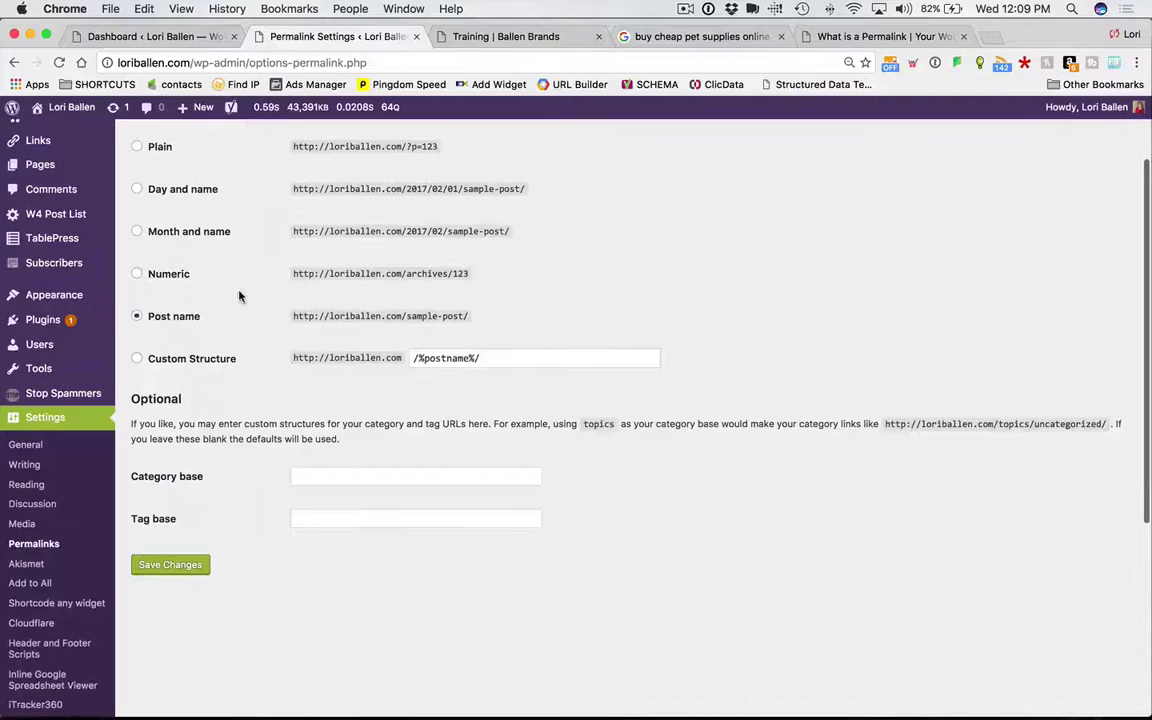
pyautogui.click(136, 273)
pyautogui.click(140, 316)
pyautogui.moveTo(470, 316); pyautogui.dragTo(290, 316)
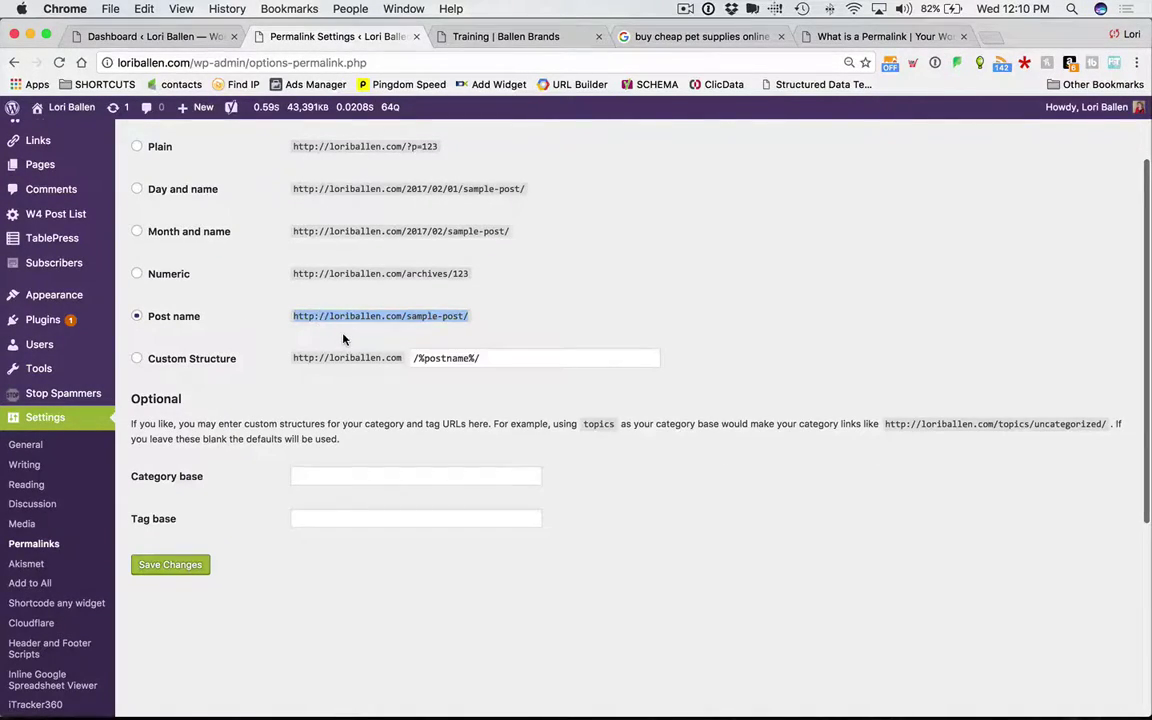
pyautogui.click(341, 325)
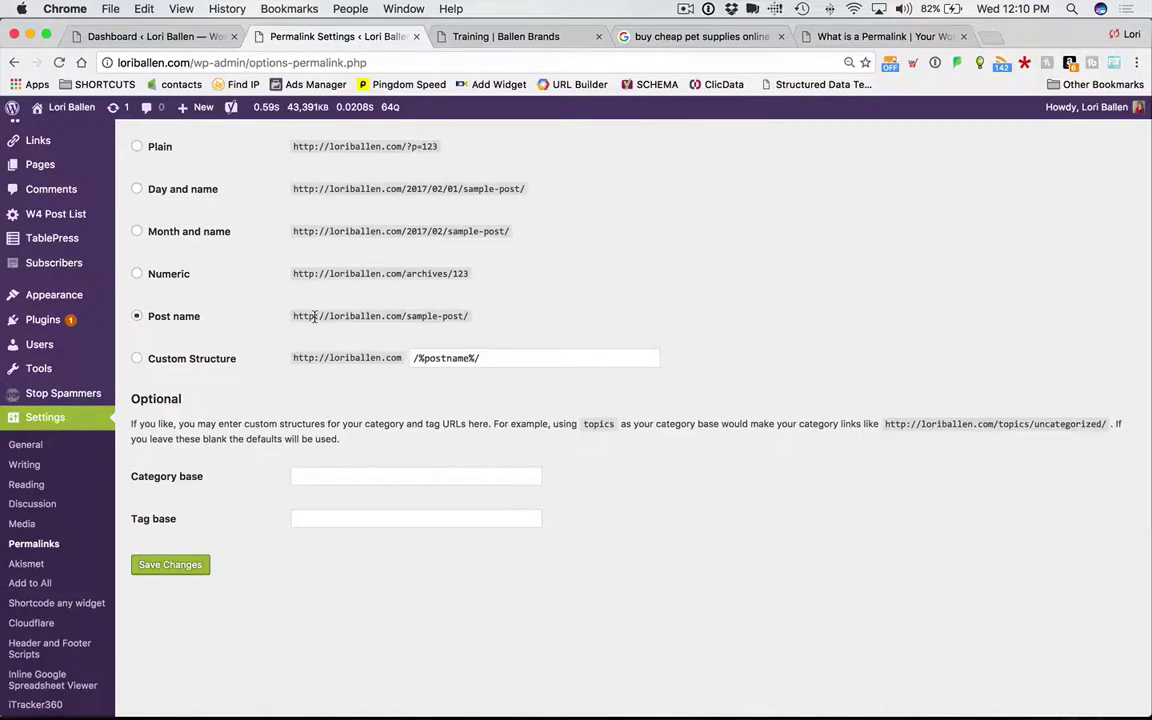
pyautogui.moveTo(313, 316); pyautogui.dragTo(405, 316)
pyautogui.click(405, 316)
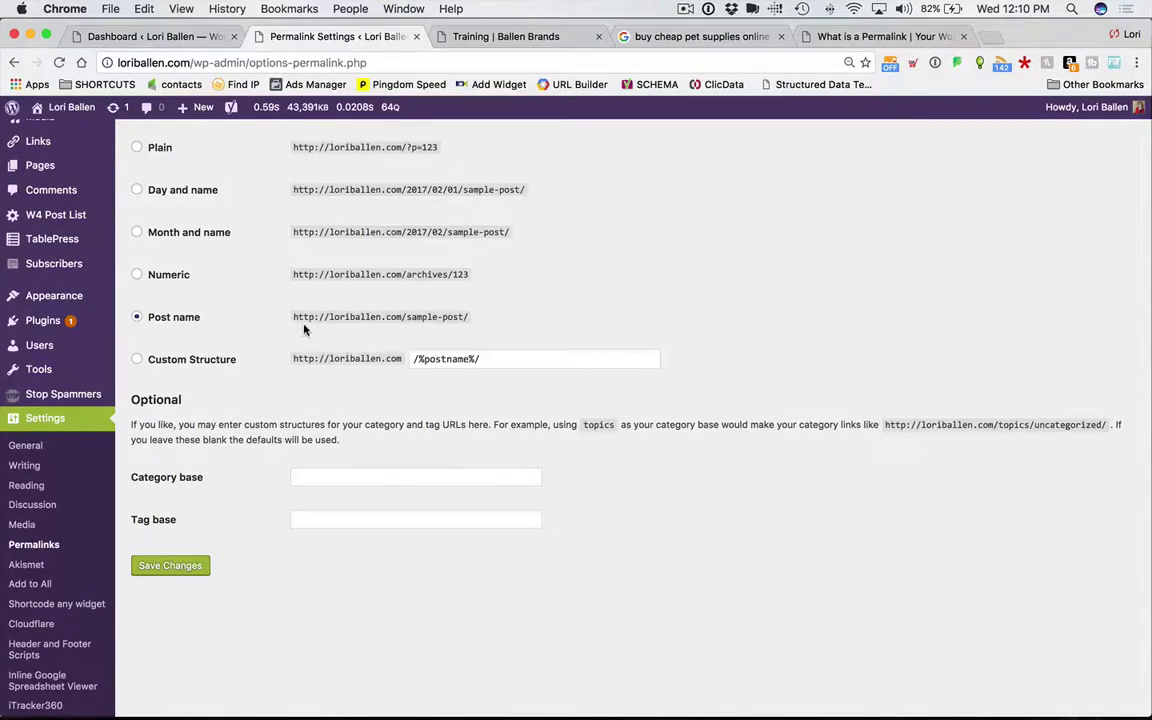
pyautogui.moveTo(470, 319); pyautogui.dragTo(410, 317)
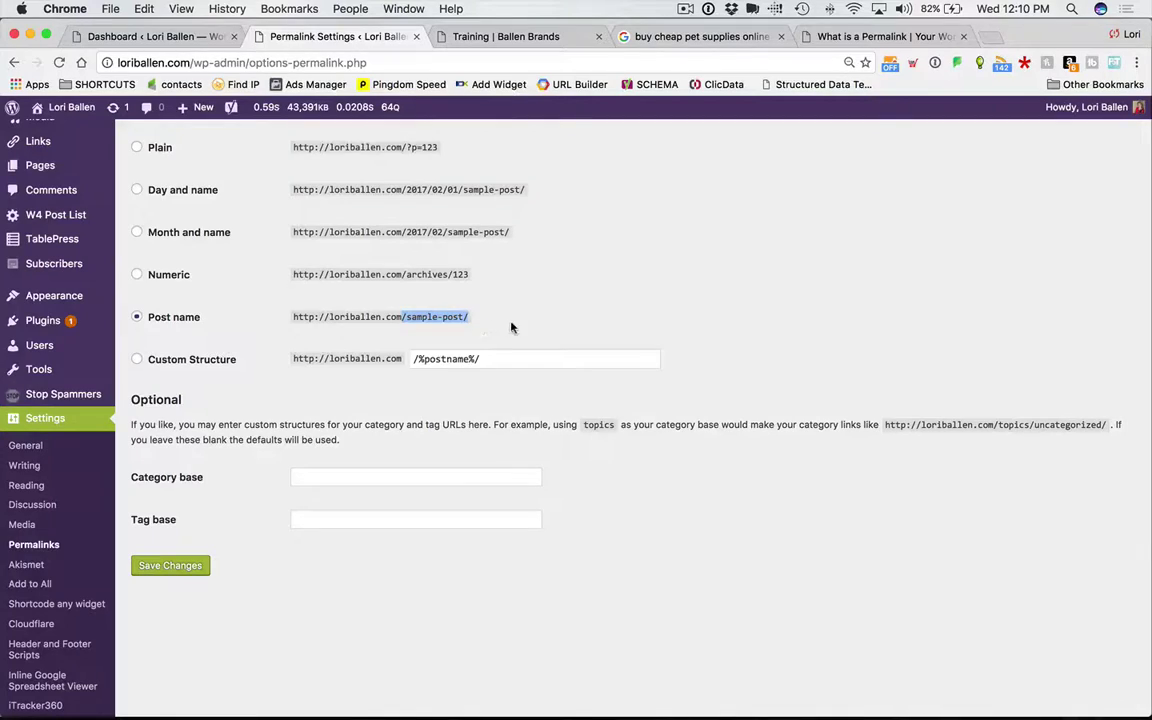
pyautogui.moveTo(470, 317); pyautogui.dragTo(407, 320)
pyautogui.moveTo(293, 321); pyautogui.dragTo(405, 316)
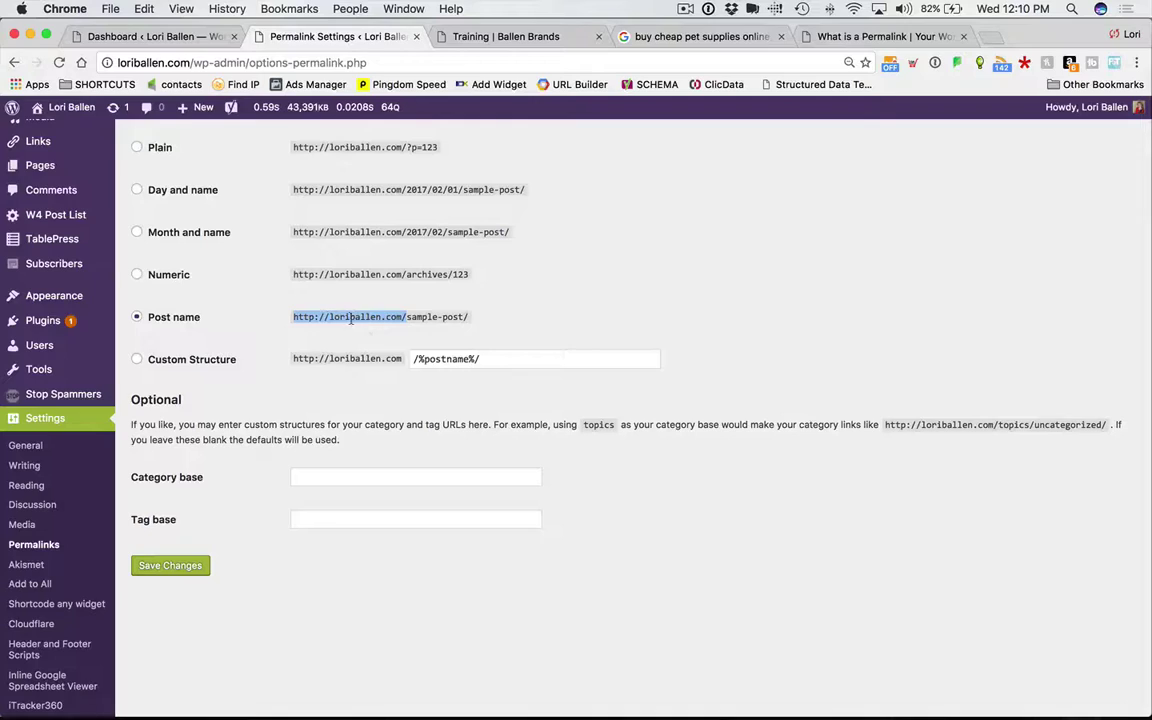
pyautogui.click(333, 318)
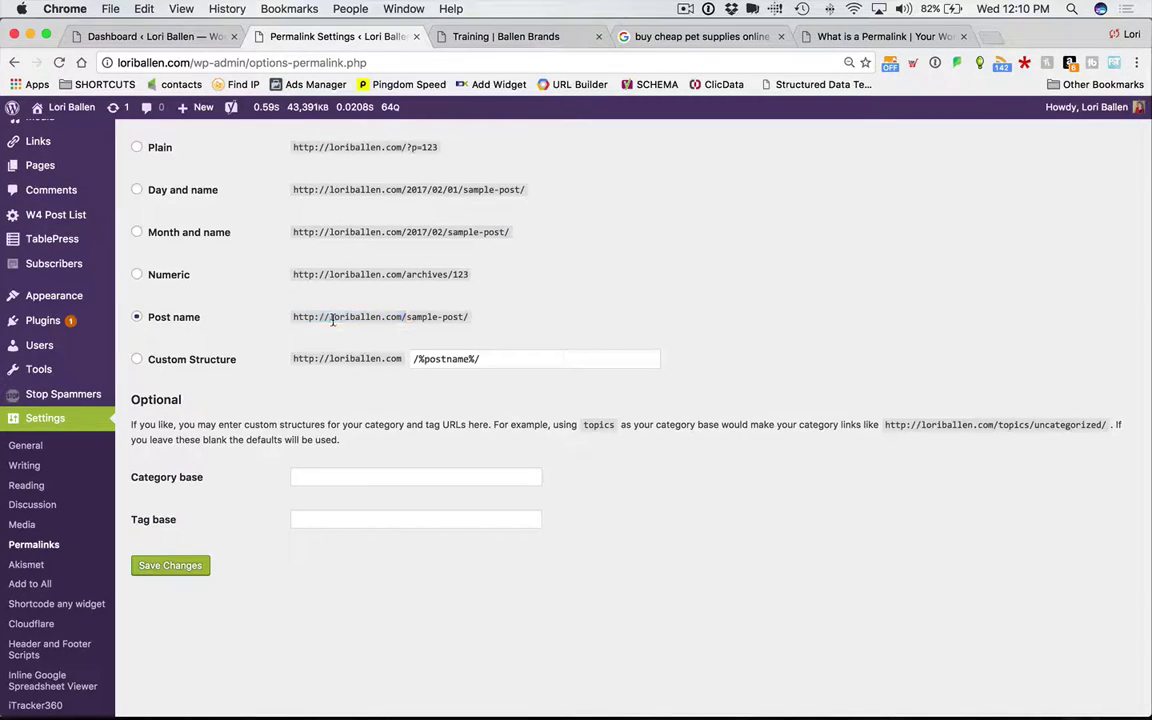
pyautogui.moveTo(469, 317); pyautogui.dragTo(401, 316)
pyautogui.click(480, 319)
pyautogui.moveTo(469, 317); pyautogui.dragTo(403, 320)
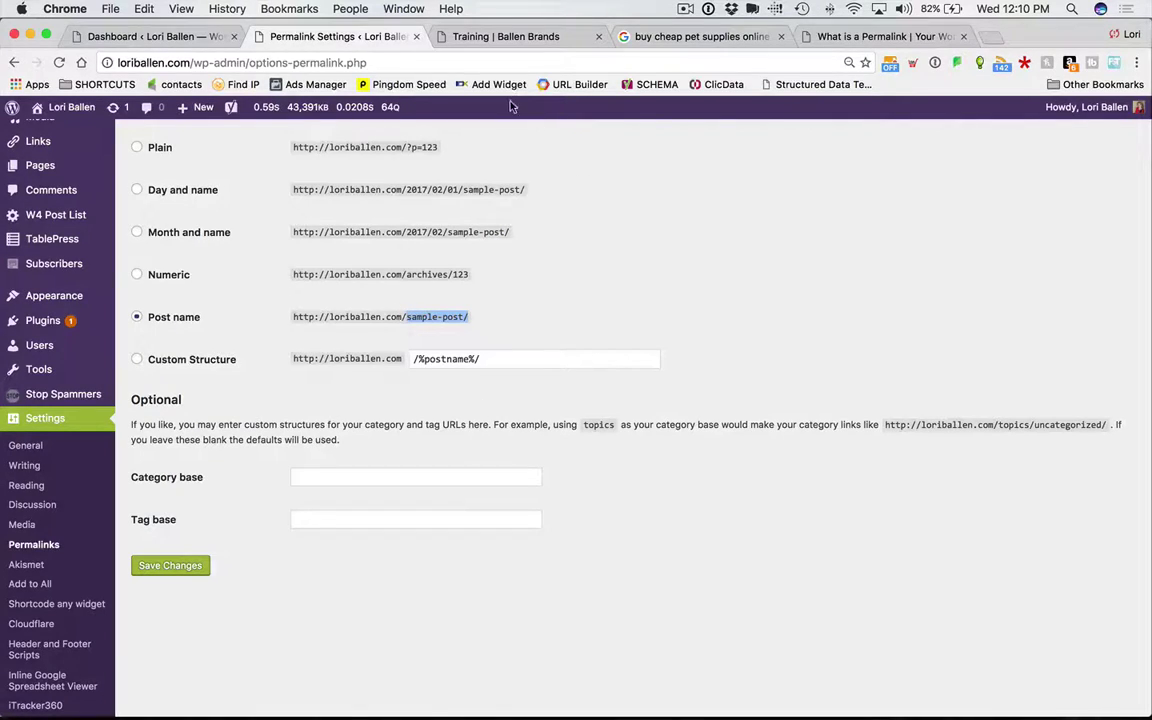
# Step: Start a blank new post from the admin bar's + New > Post menu
pyautogui.click(436, 40)
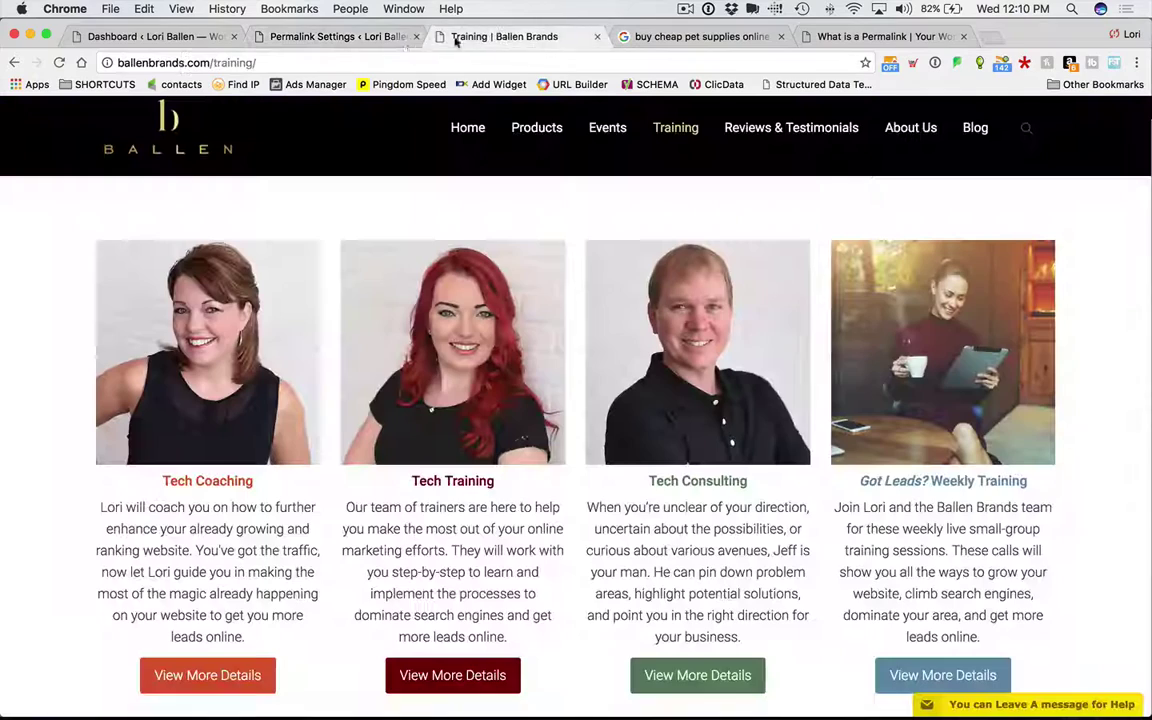
pyautogui.click(155, 36)
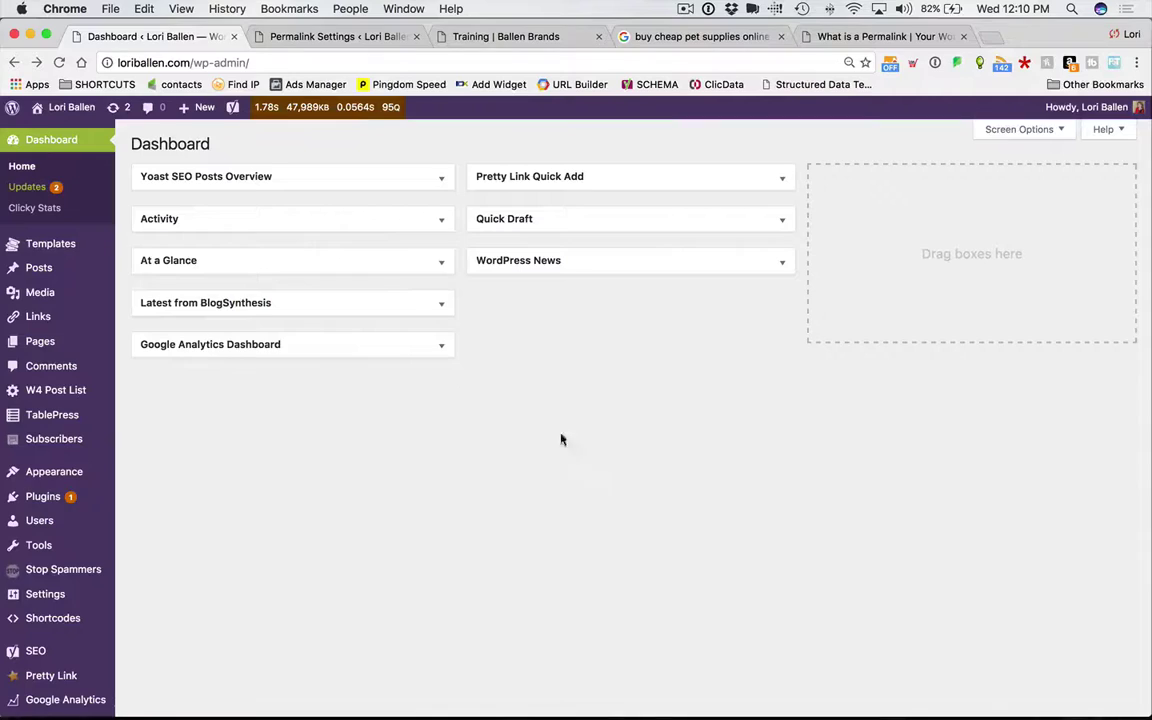
pyautogui.moveTo(195, 107)
pyautogui.click(199, 135)
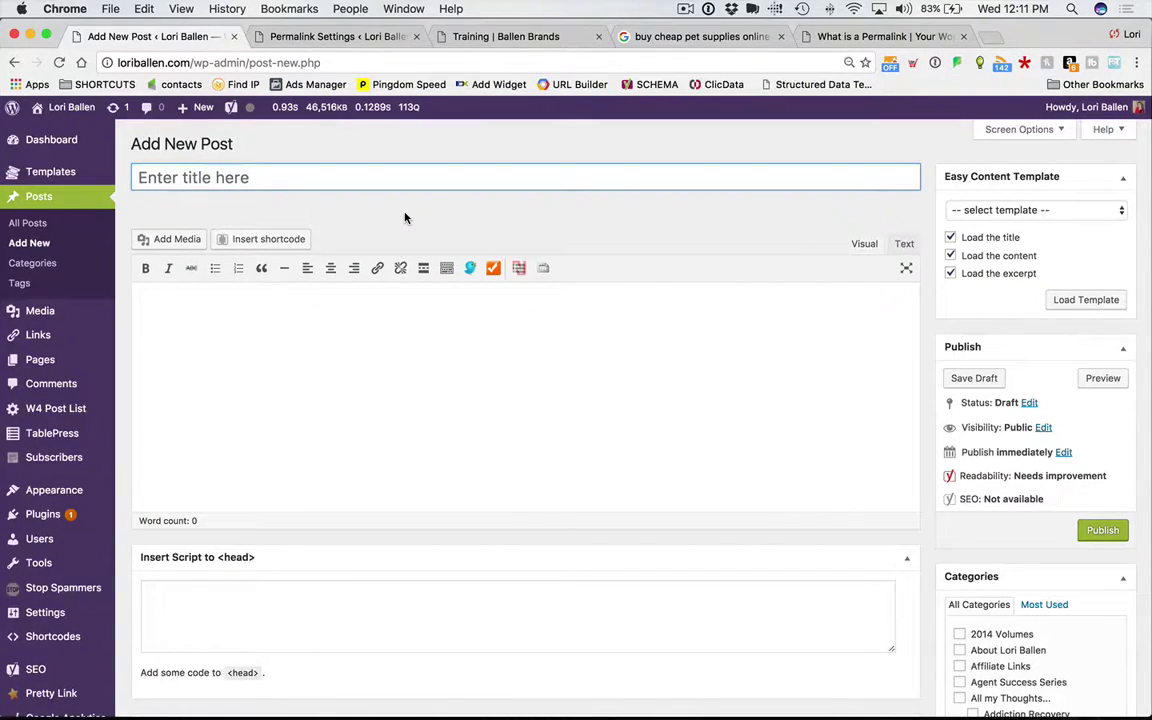
pyautogui.scroll(-1, 405, 218)
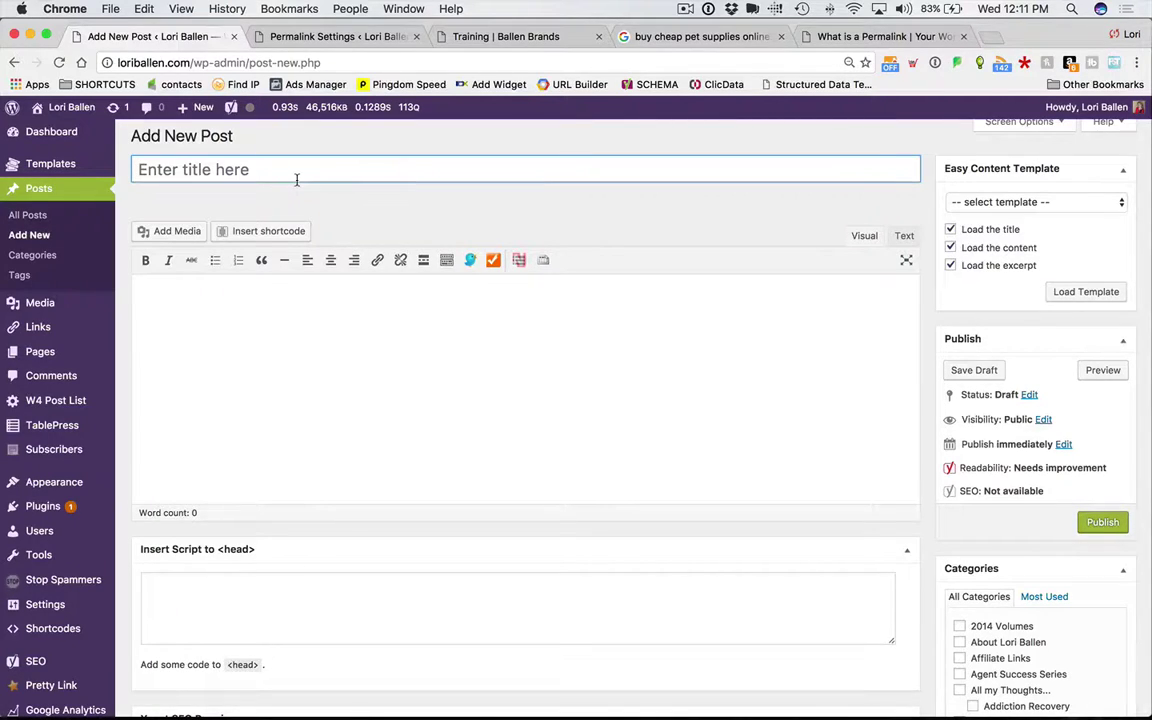
pyautogui.scroll(1, 296, 180)
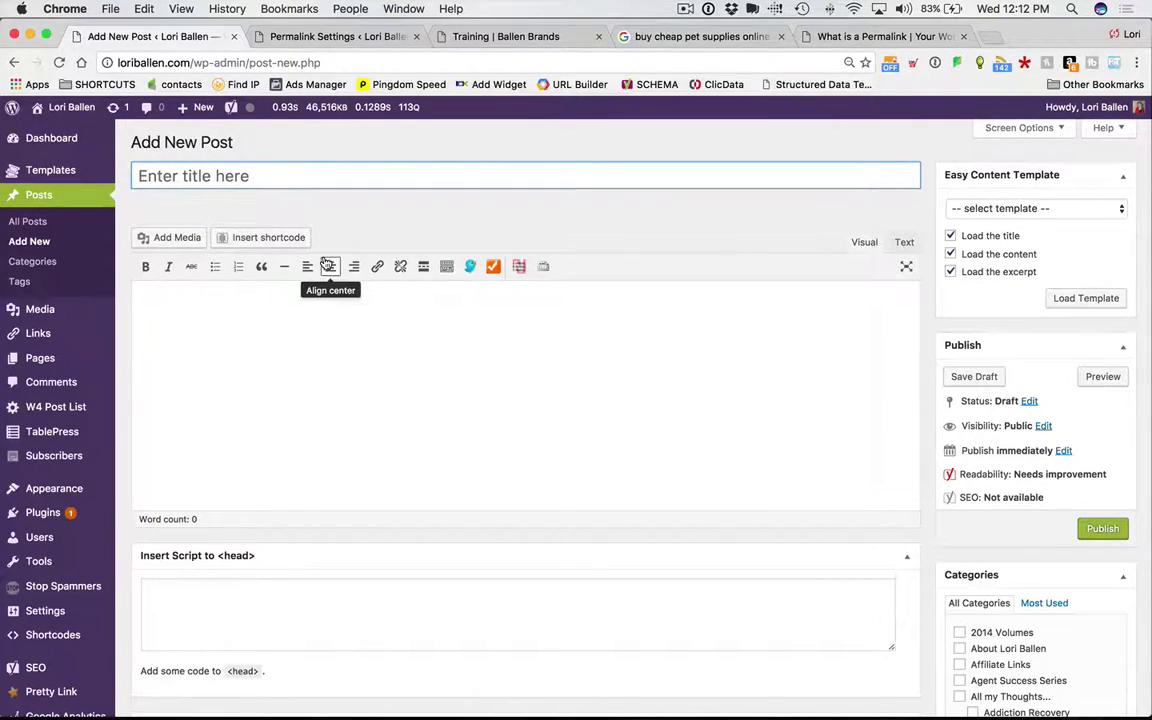
pyautogui.click(316, 355)
pyautogui.click(210, 187)
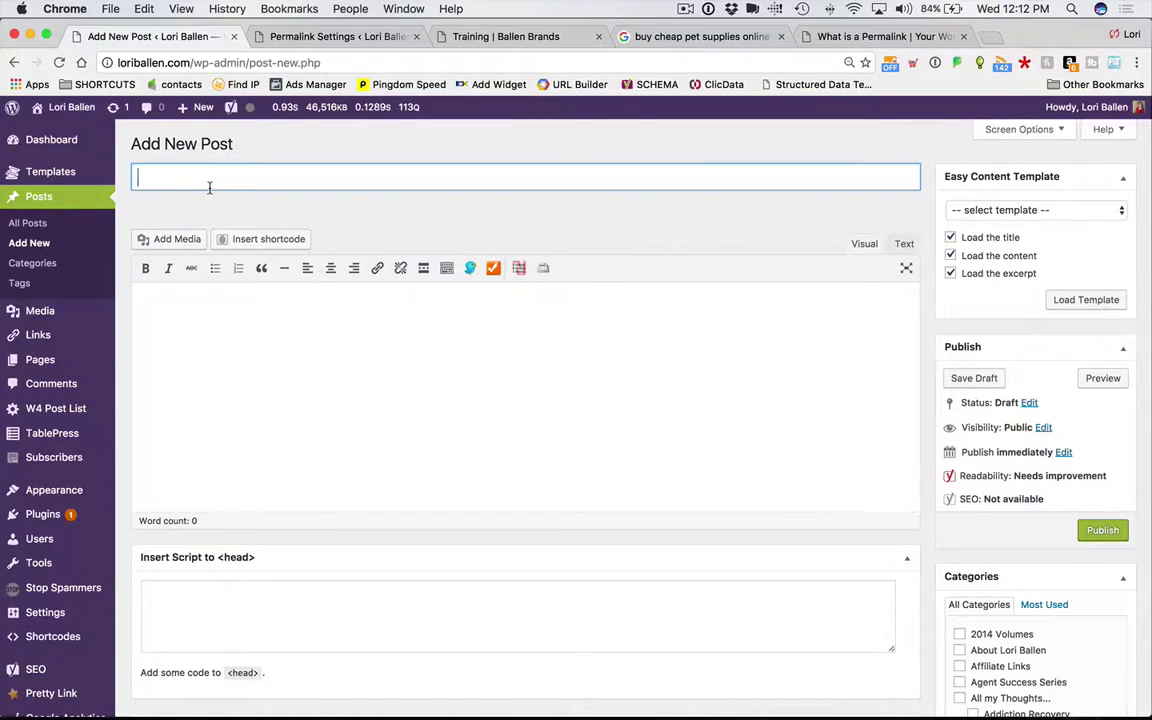
# Step: Enter the title 'How To Sell My House Fast, and for Top Dollar', generating permalink /sell-house-fast-top-dollar/
pyautogui.write('Ho')
pyautogui.write('w To SE')
pyautogui.write('ll M')
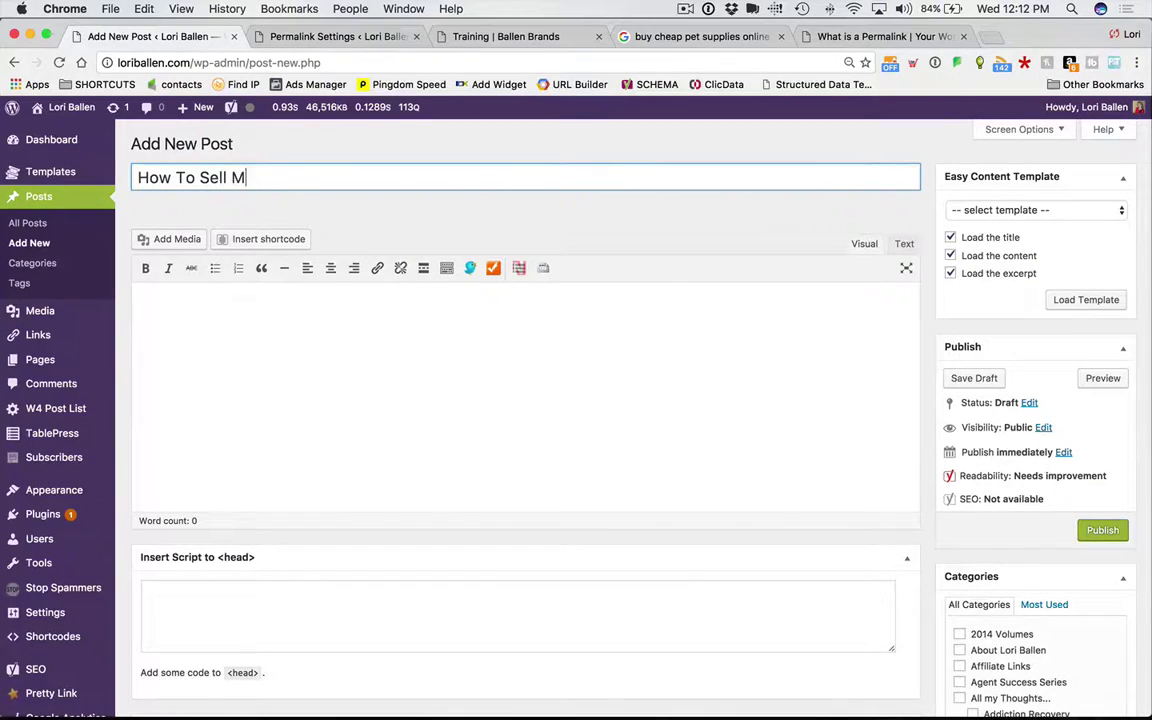
pyautogui.write('y House Fast, ')
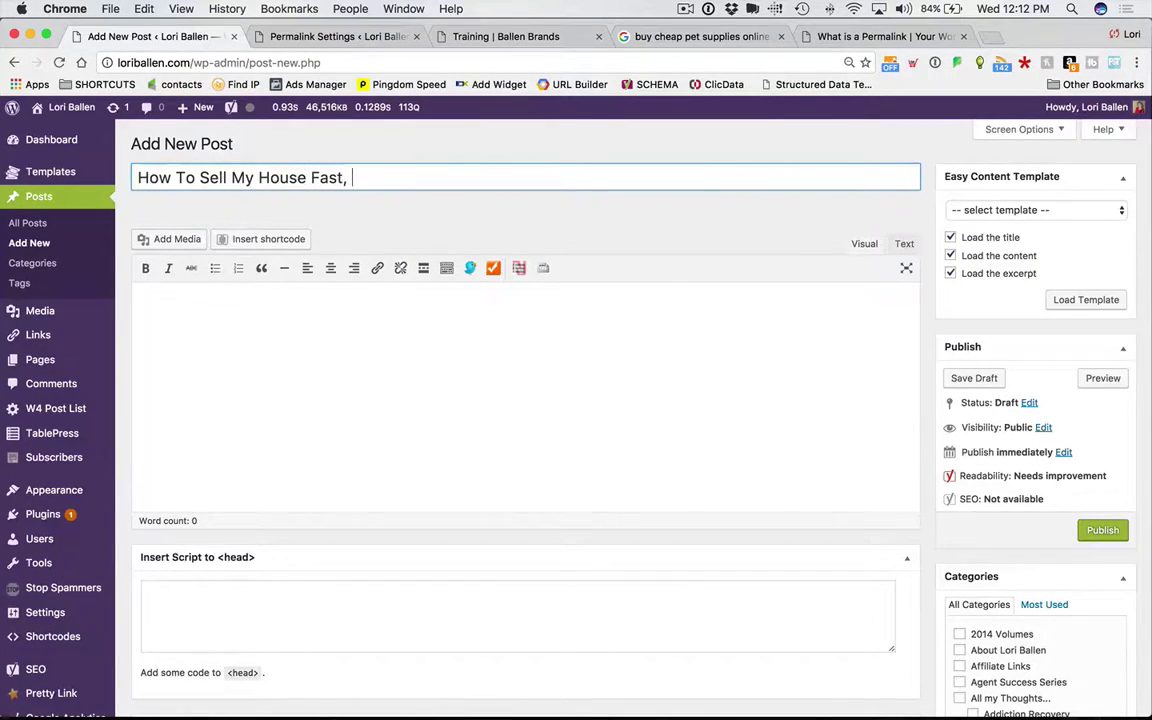
pyautogui.write('and for Top Doo')
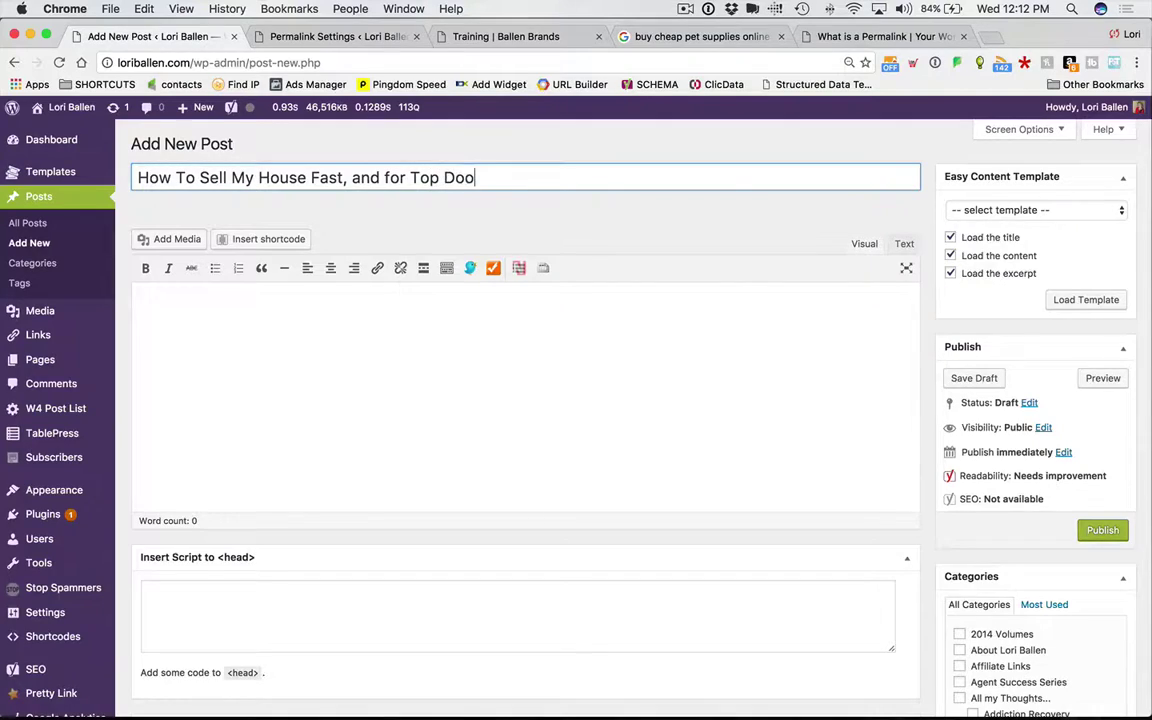
pyautogui.press('BackSpace')
pyautogui.write('llar')
pyautogui.click(140, 310)
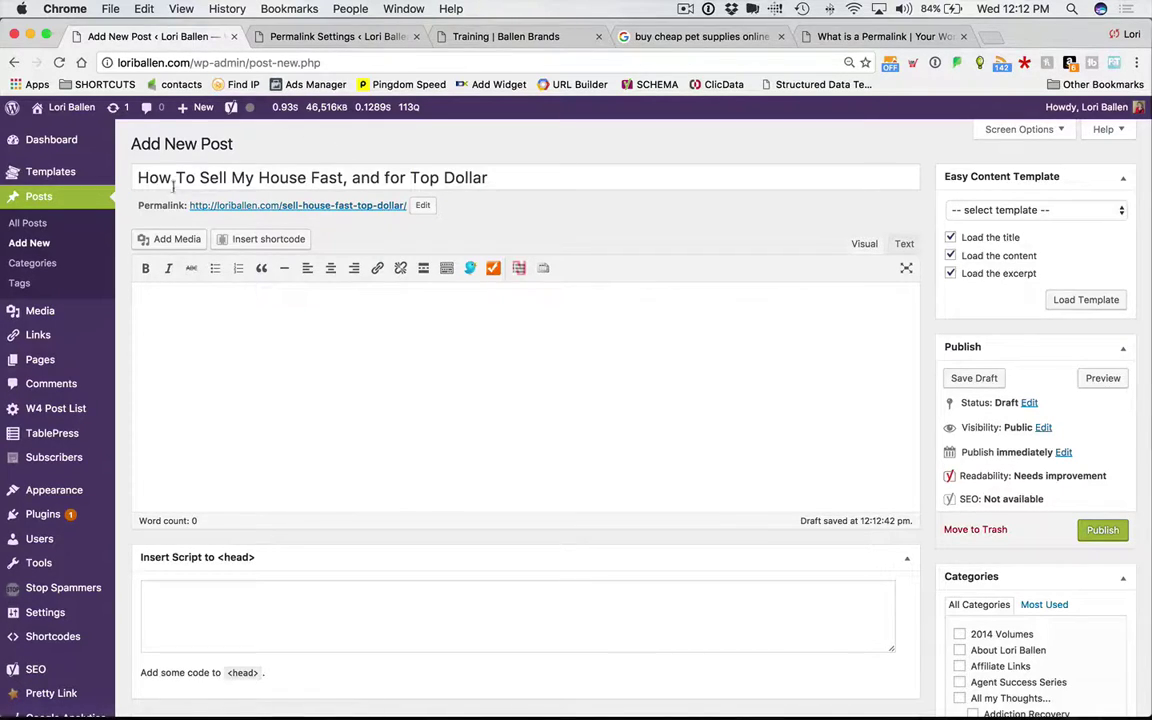
pyautogui.moveTo(134, 202); pyautogui.dragTo(419, 211)
pyautogui.click(238, 206)
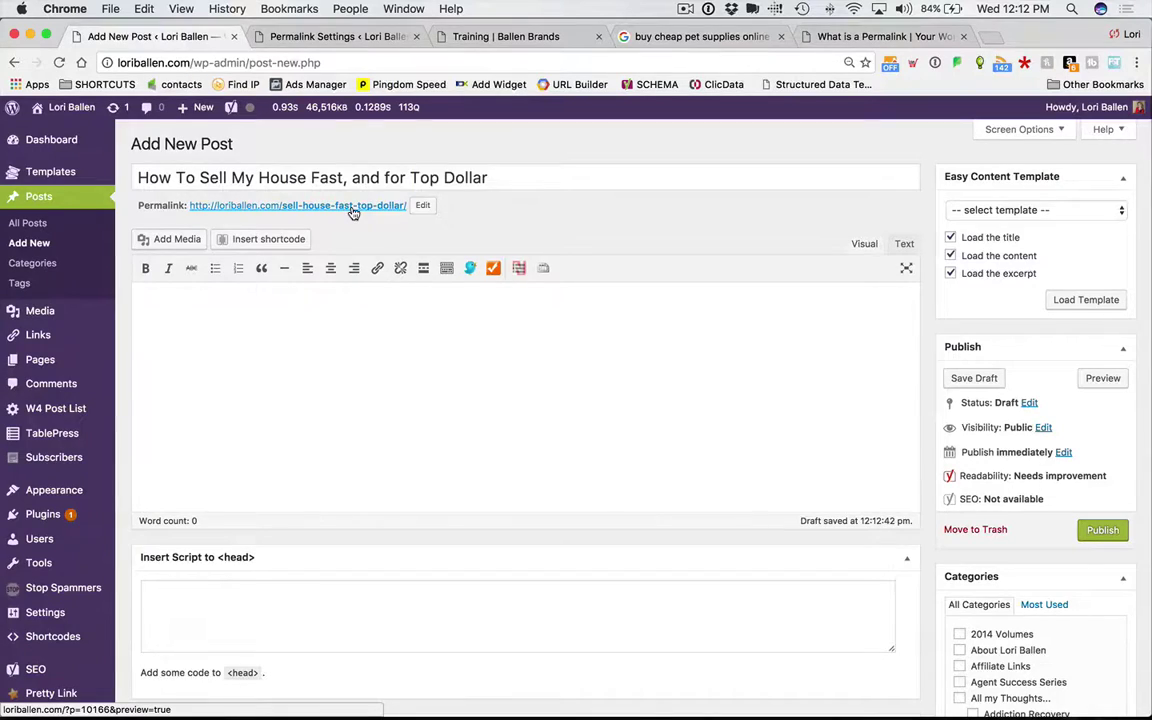
# Step: Try the Day and name permalink structure on the Permalink Settings page
pyautogui.click(288, 38)
pyautogui.scroll(2, 466, 203)
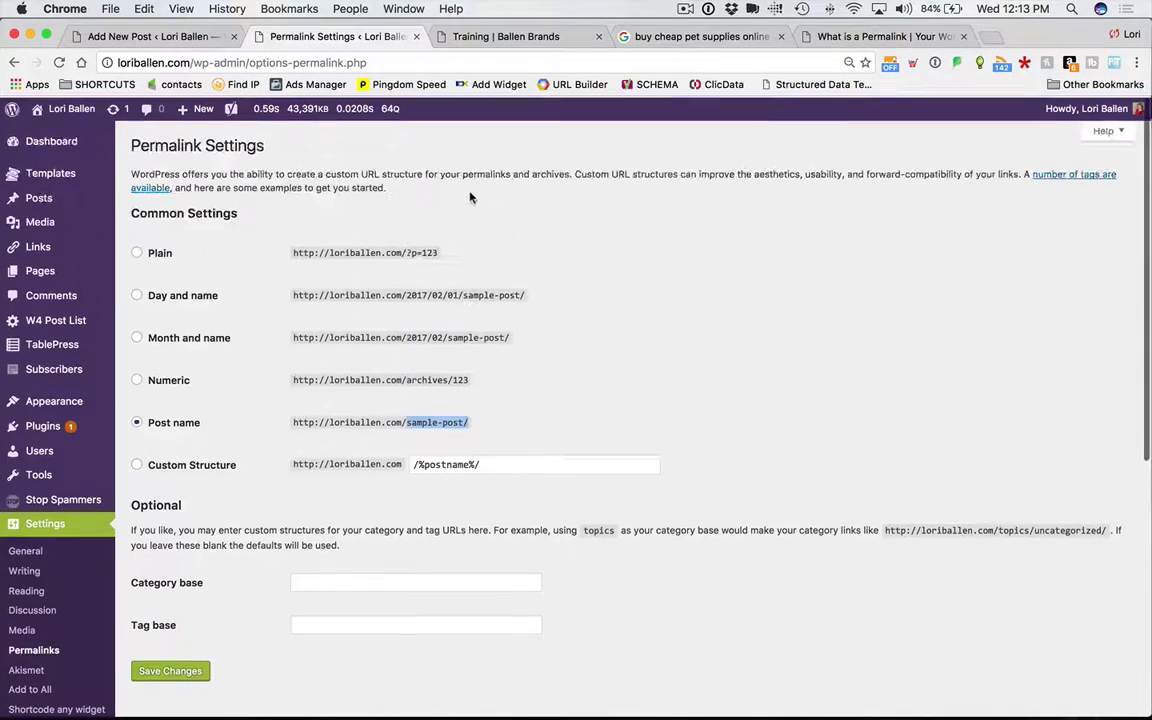
pyautogui.click(200, 40)
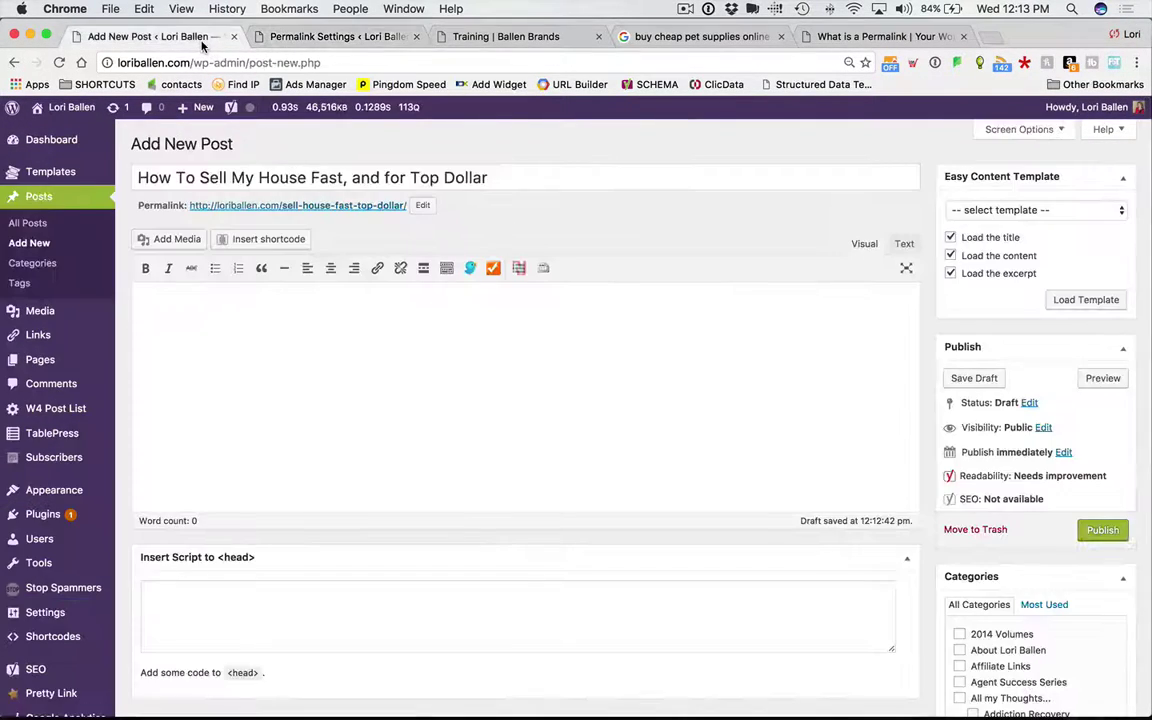
pyautogui.click(311, 38)
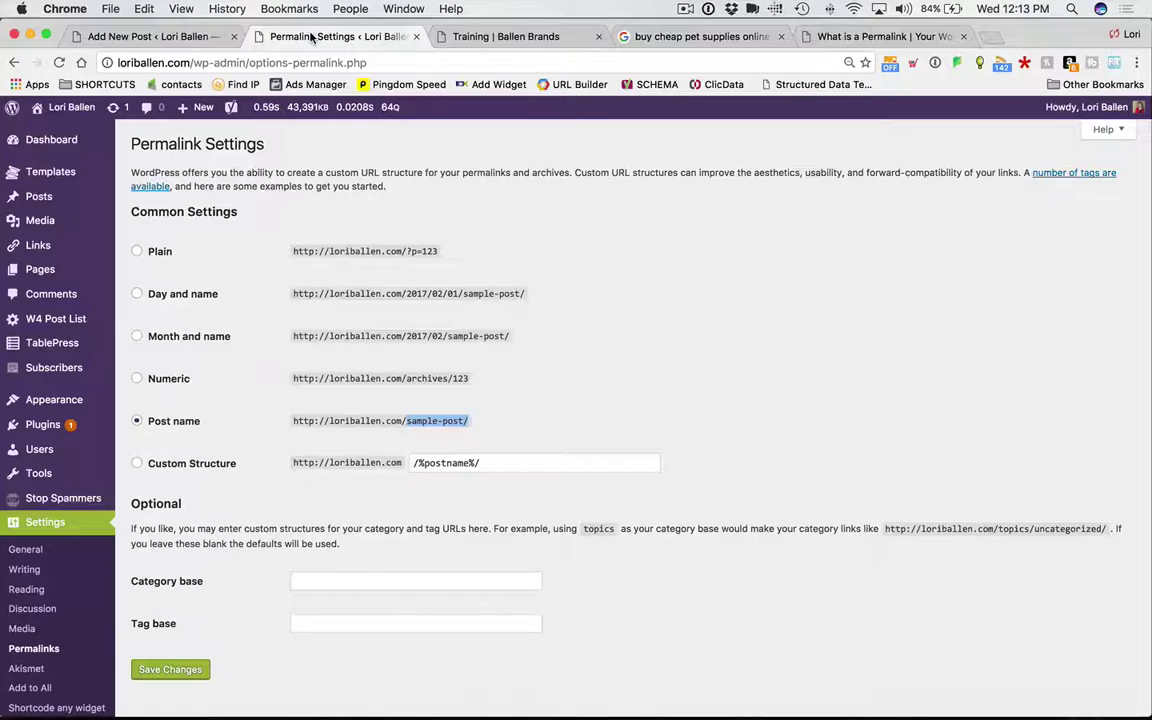
pyautogui.click(139, 297)
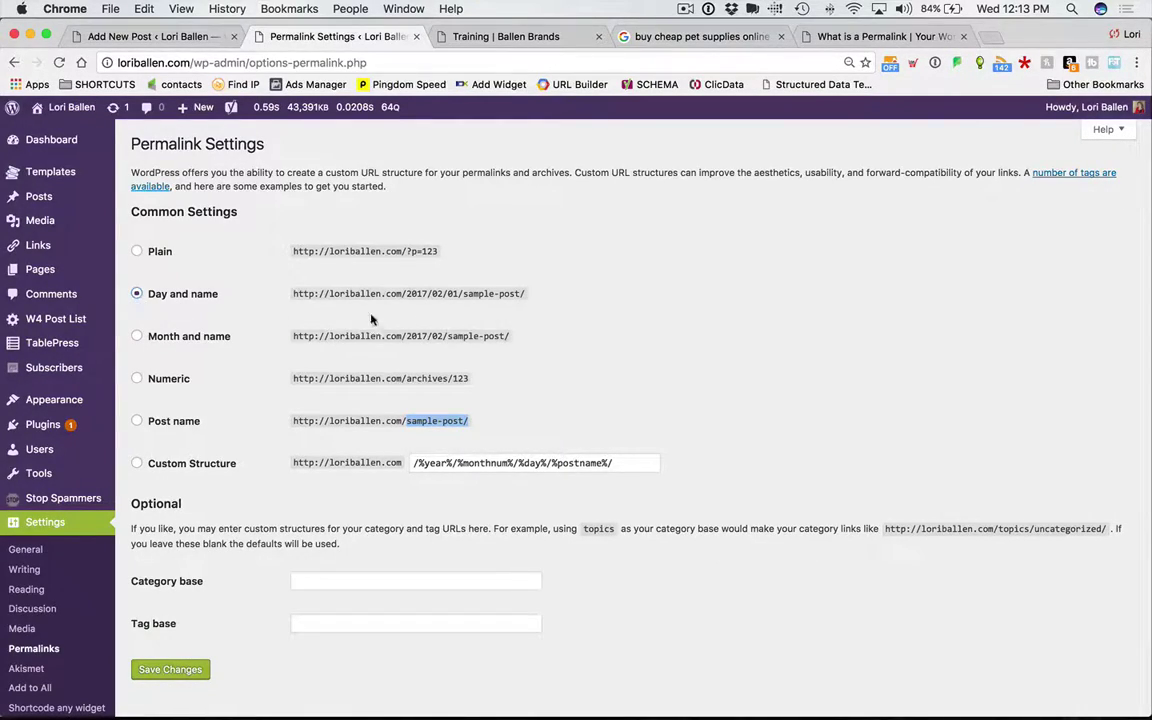
# Step: Switch back to the Post name structure and go to the Ballen Brands training page
pyautogui.scroll(2, 298, 450)
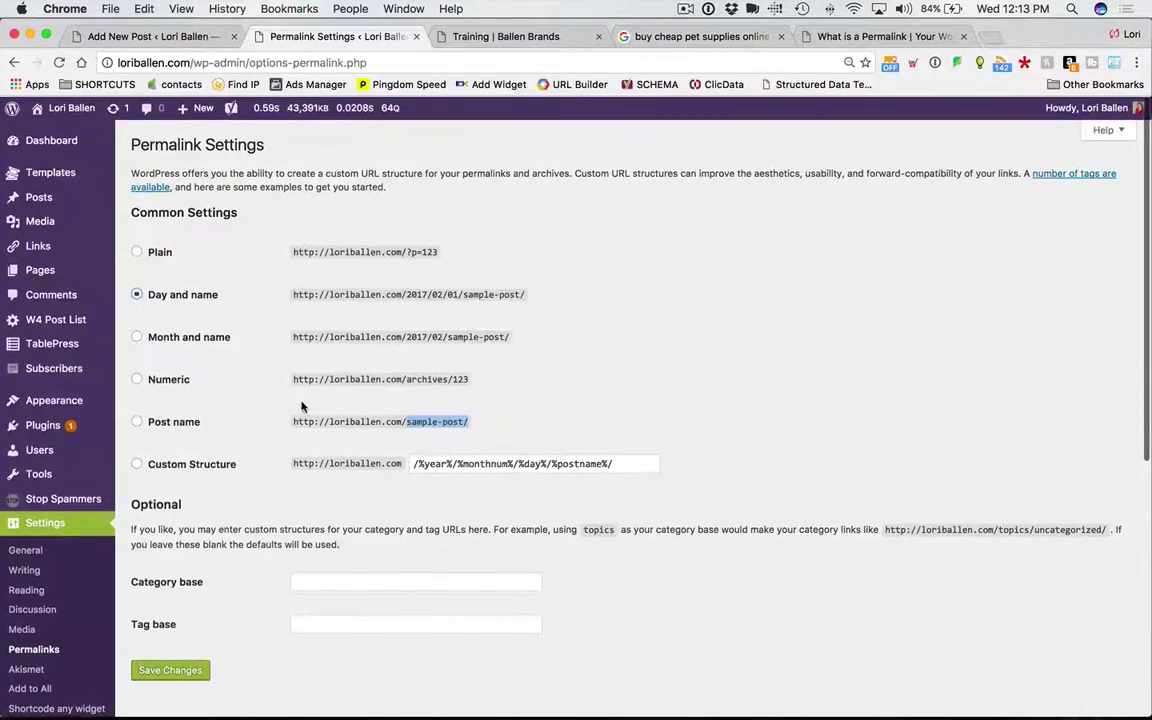
pyautogui.click(287, 410)
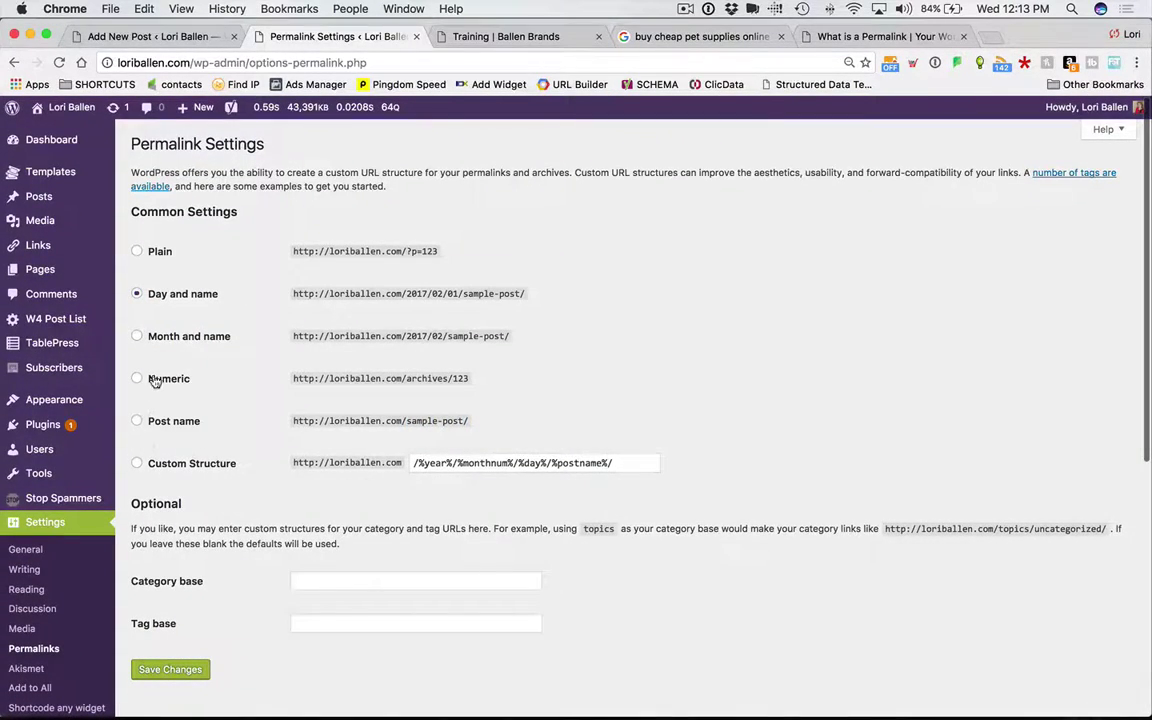
pyautogui.click(136, 424)
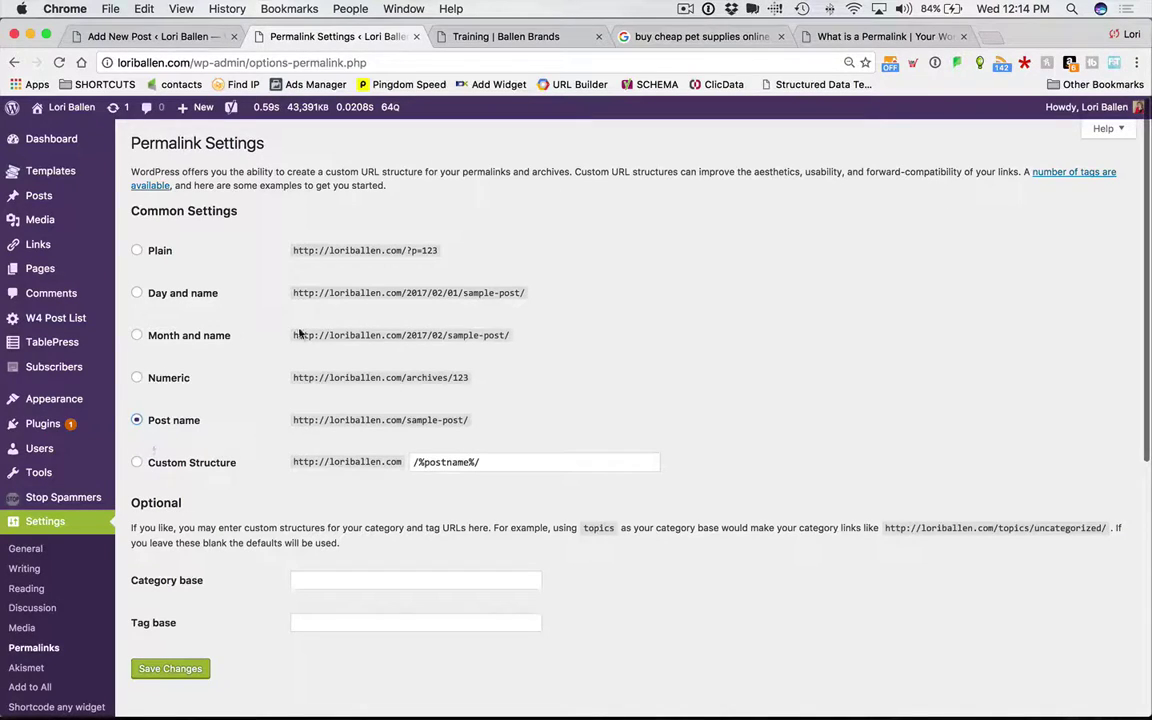
pyautogui.click(460, 37)
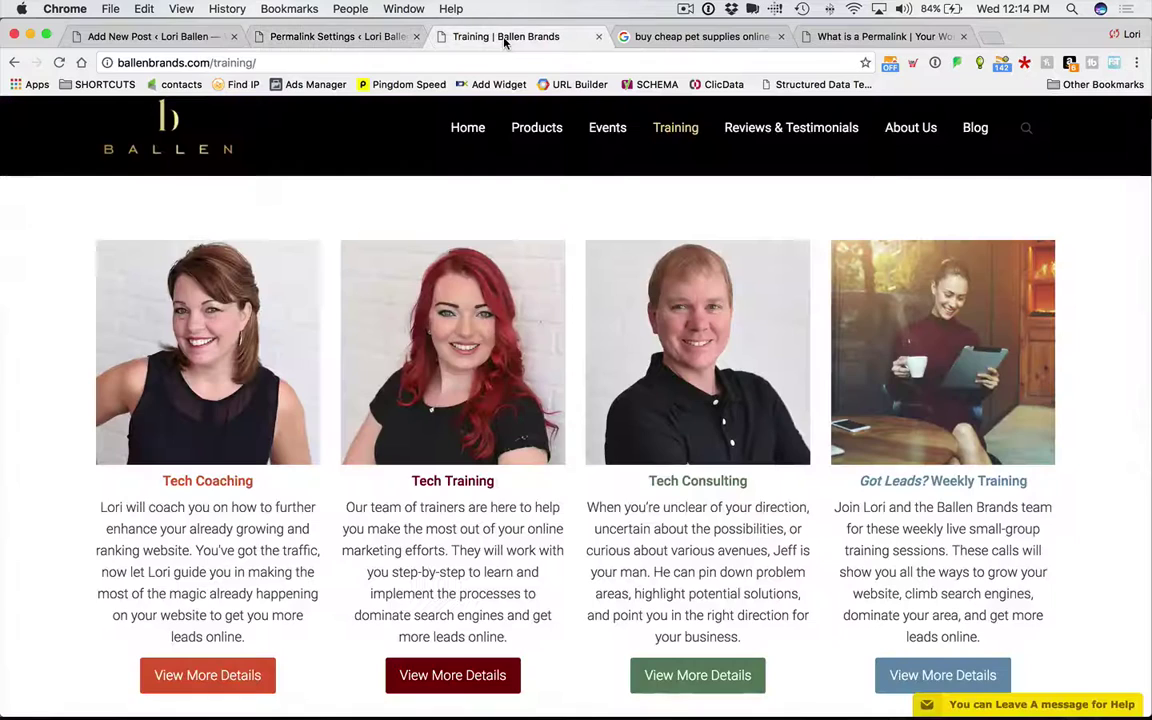
# Step: Back in the post editor, review the title and open the permalink slug for editing
pyautogui.click(152, 36)
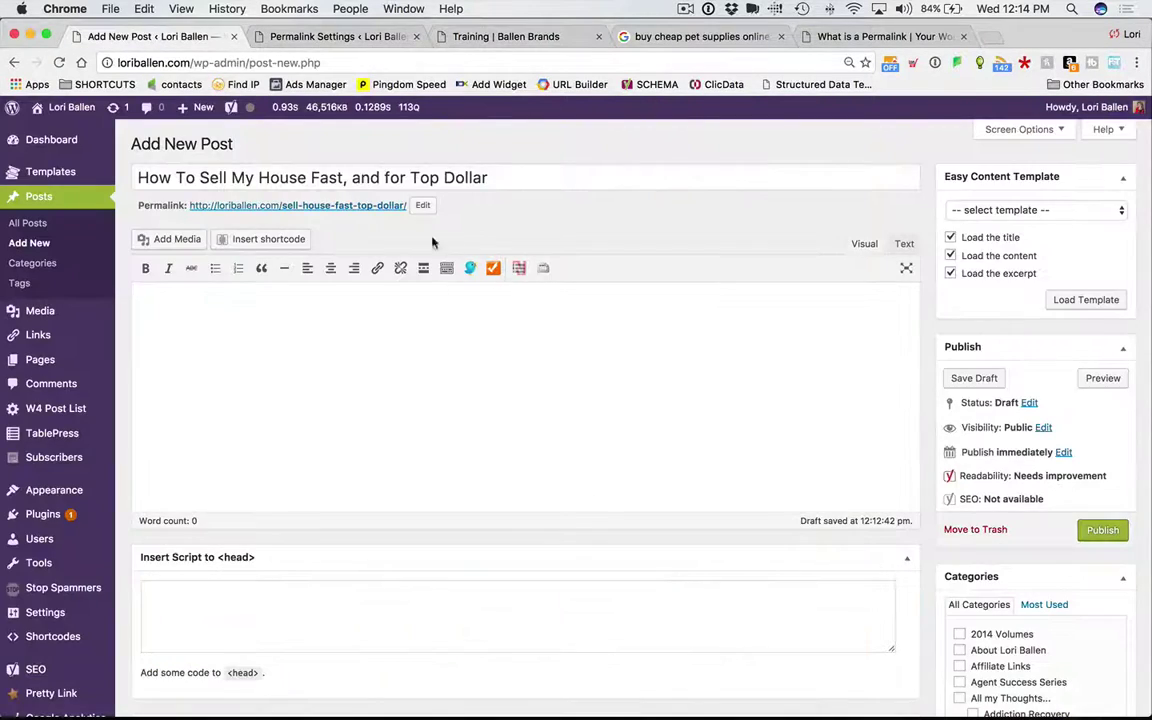
pyautogui.tripleClick(513, 176)
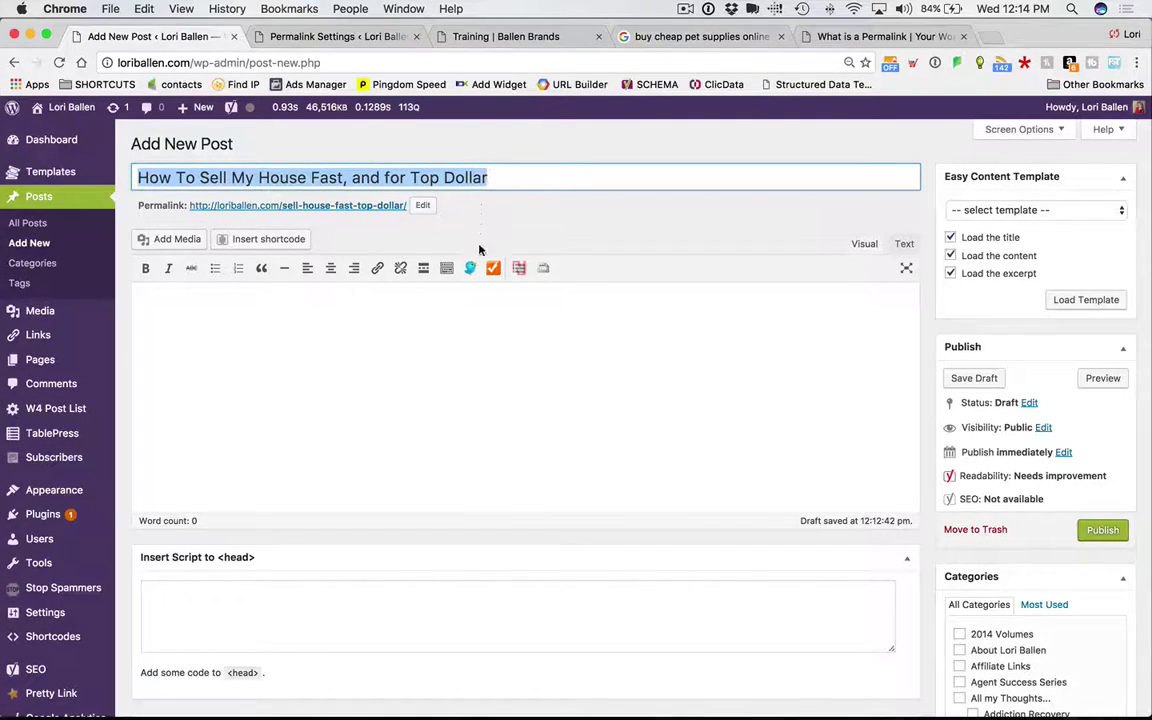
pyautogui.click(573, 216)
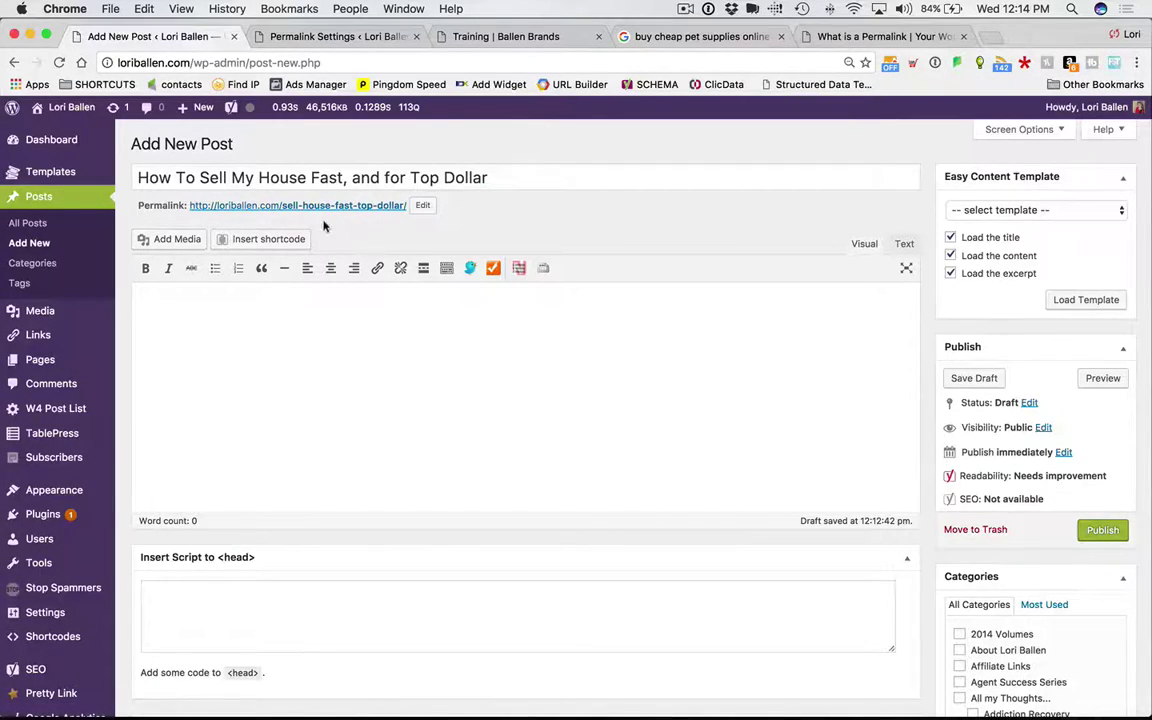
pyautogui.click(326, 37)
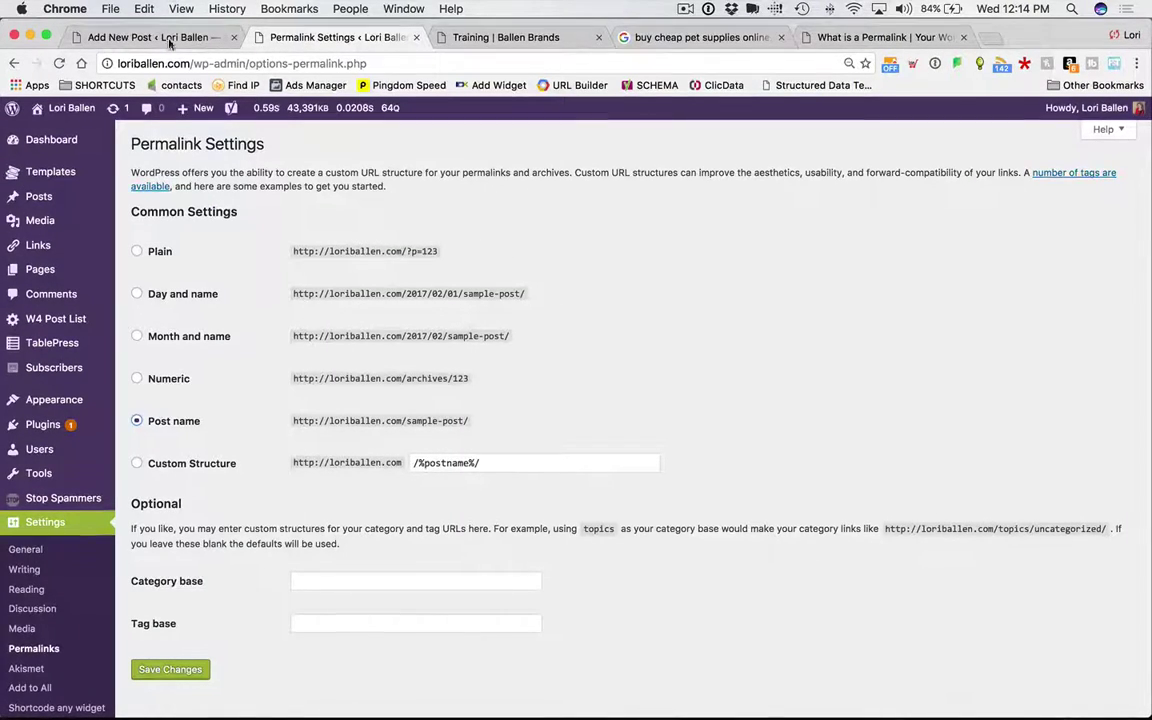
pyautogui.click(160, 37)
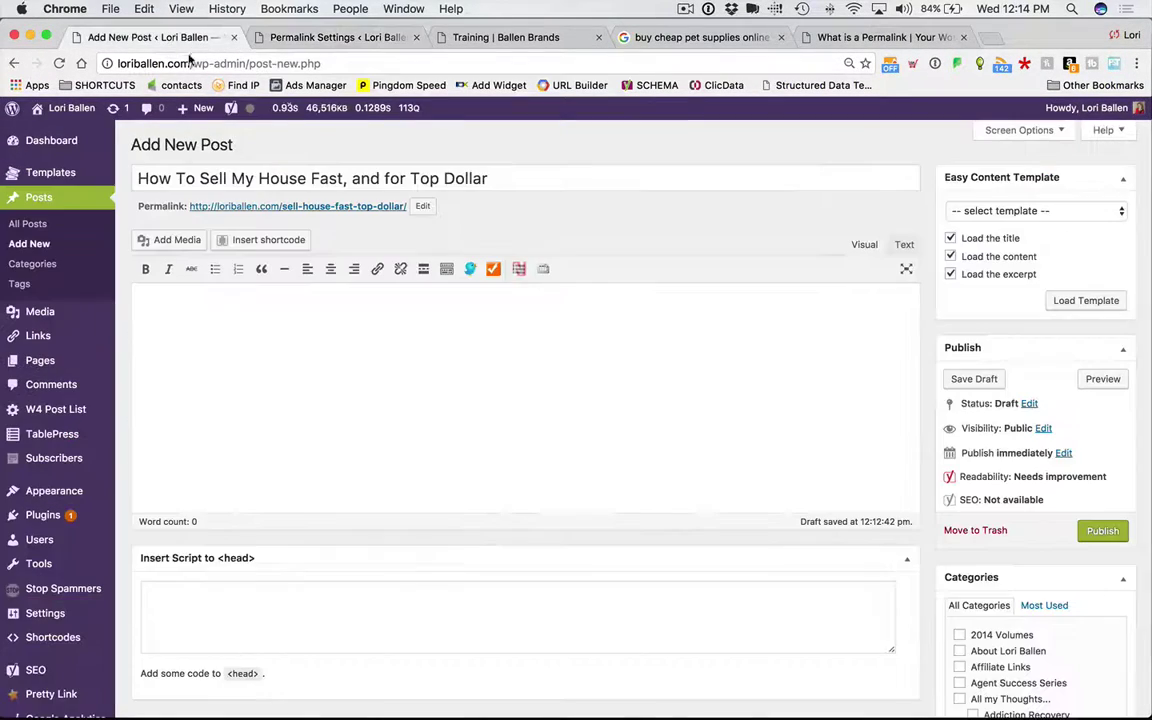
pyautogui.click(422, 206)
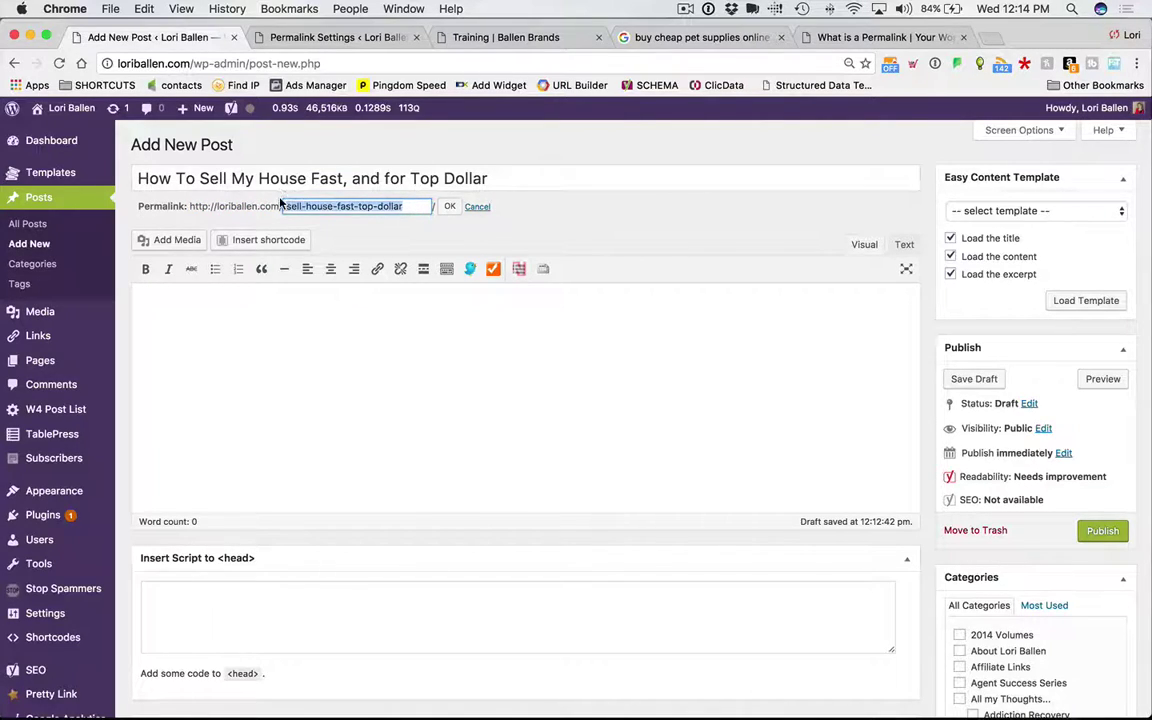
pyautogui.click(361, 207)
pyautogui.moveTo(381, 178); pyautogui.dragTo(347, 179)
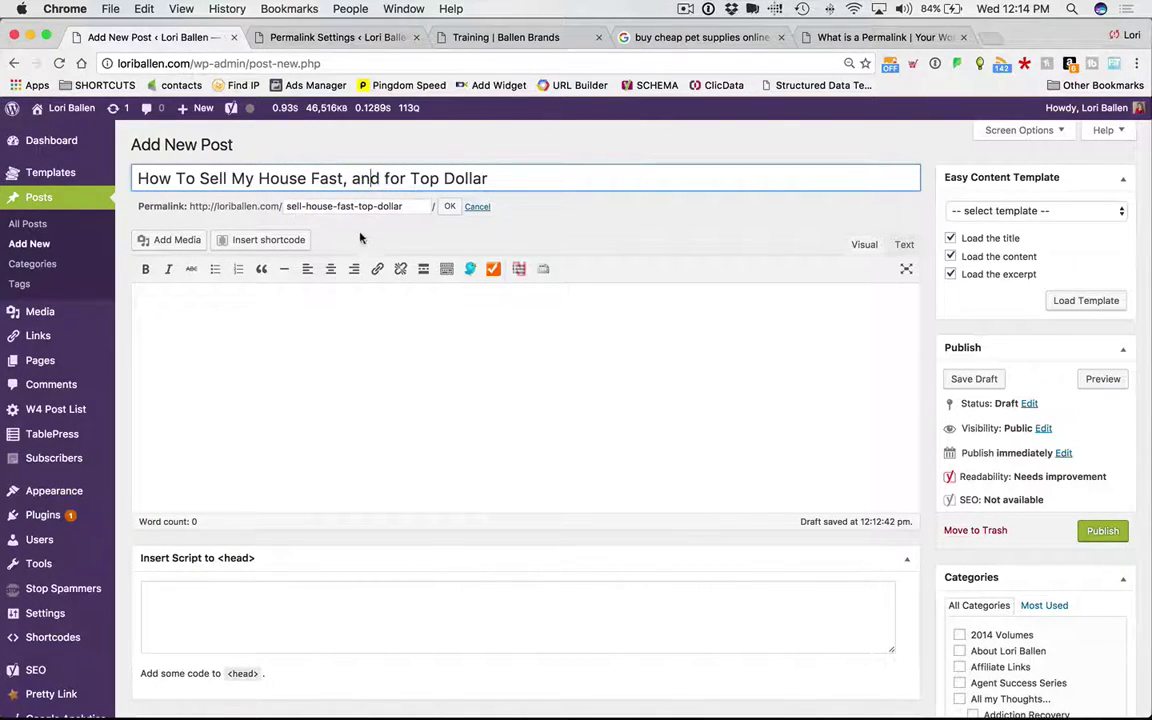
# Step: Replace the old slug with how-to-sell-my-house-fast and confirm it
pyautogui.click(304, 207)
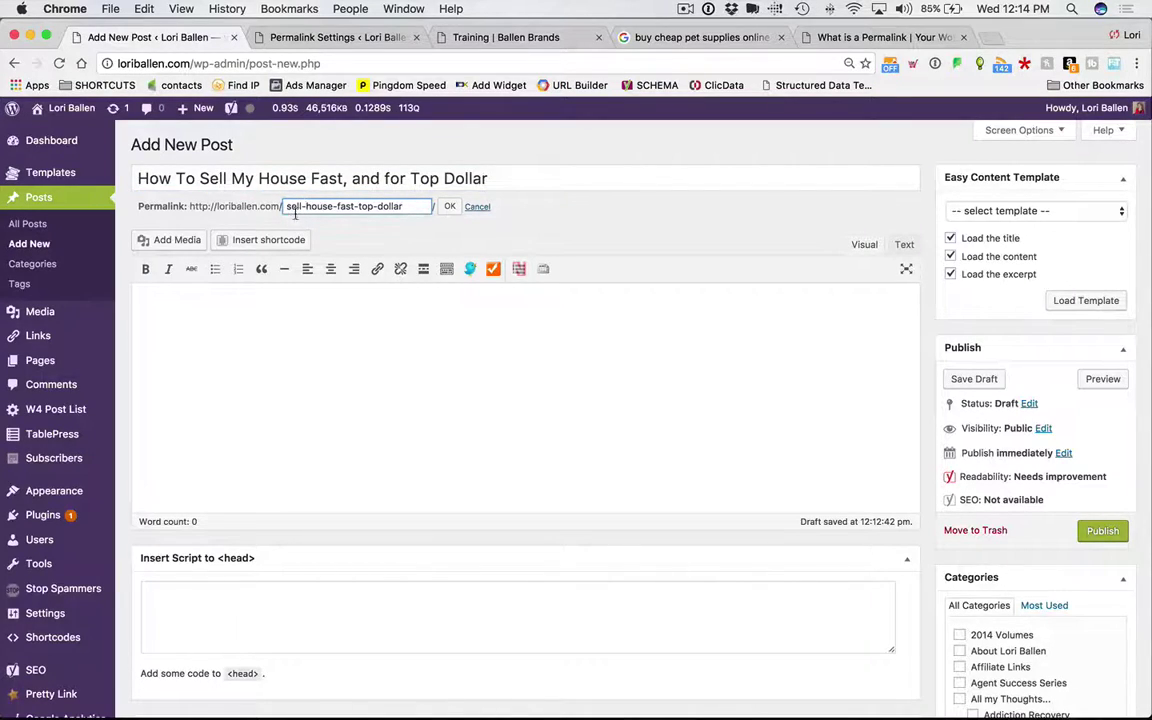
pyautogui.click(345, 207)
pyautogui.moveTo(410, 206); pyautogui.dragTo(315, 205)
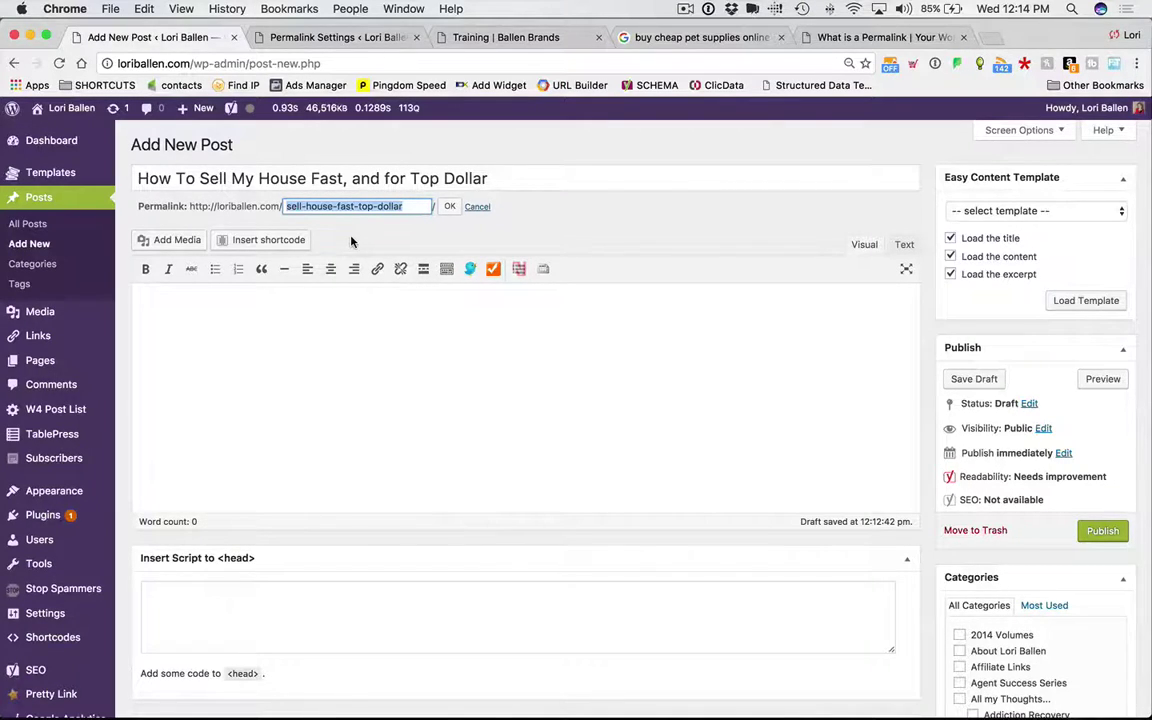
pyautogui.write('how-to')
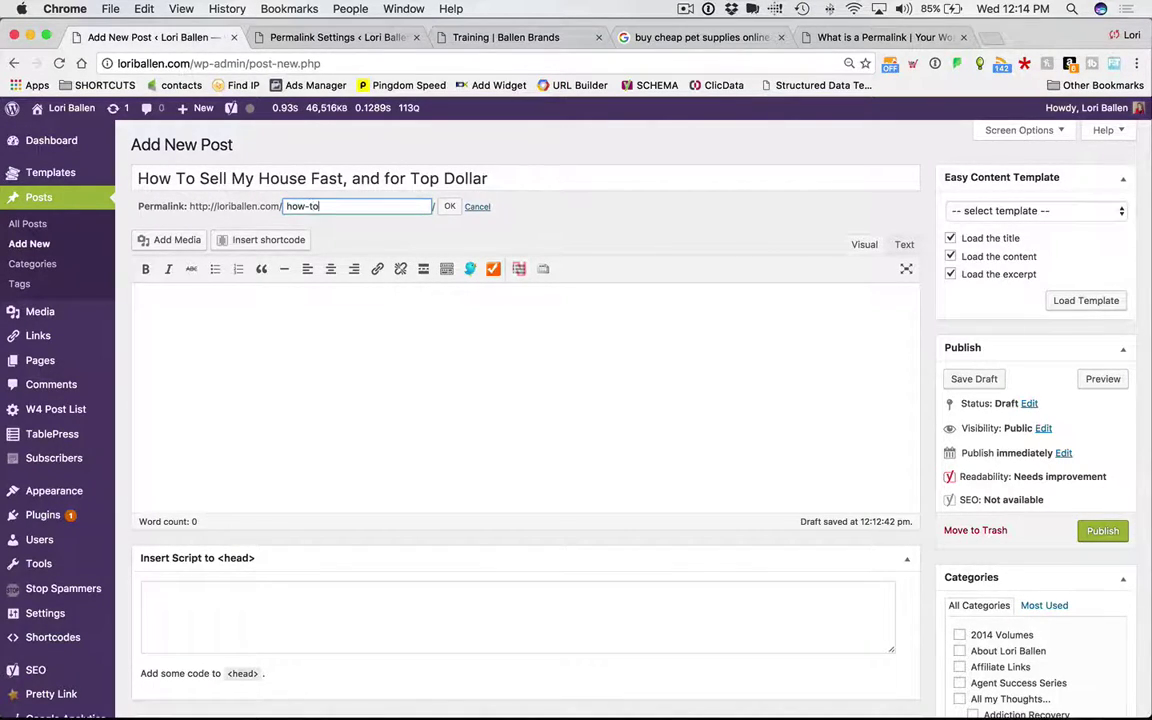
pyautogui.write('-sell-my-house-fast')
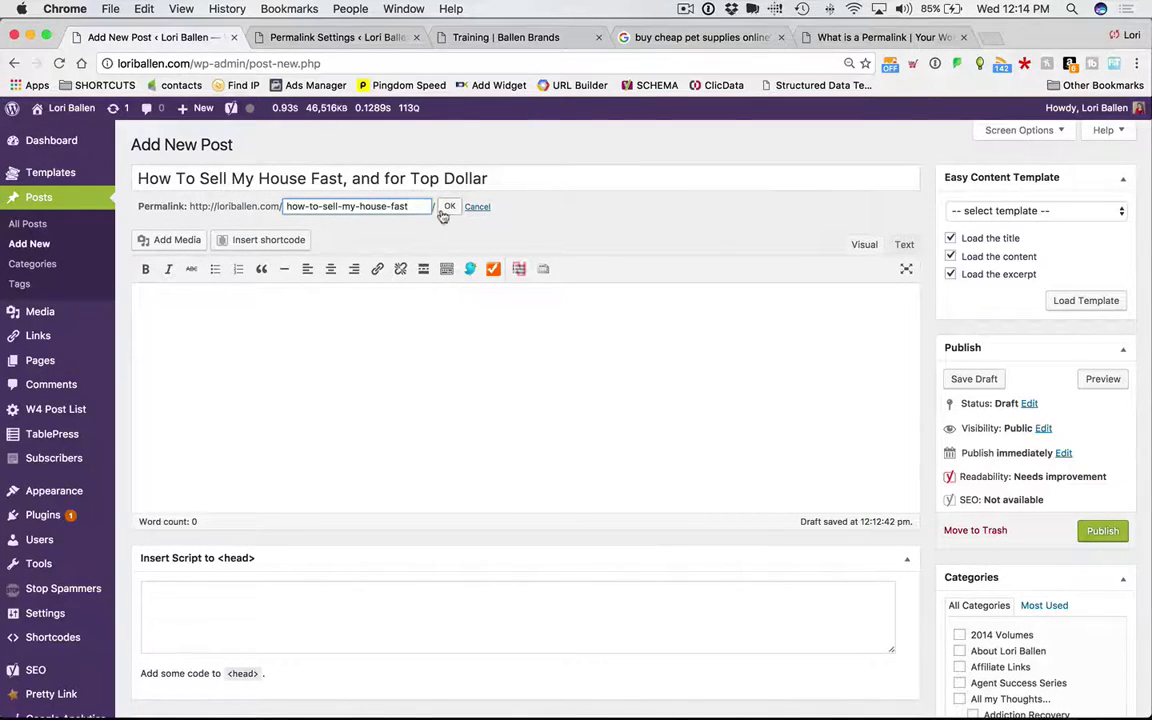
pyautogui.click(450, 208)
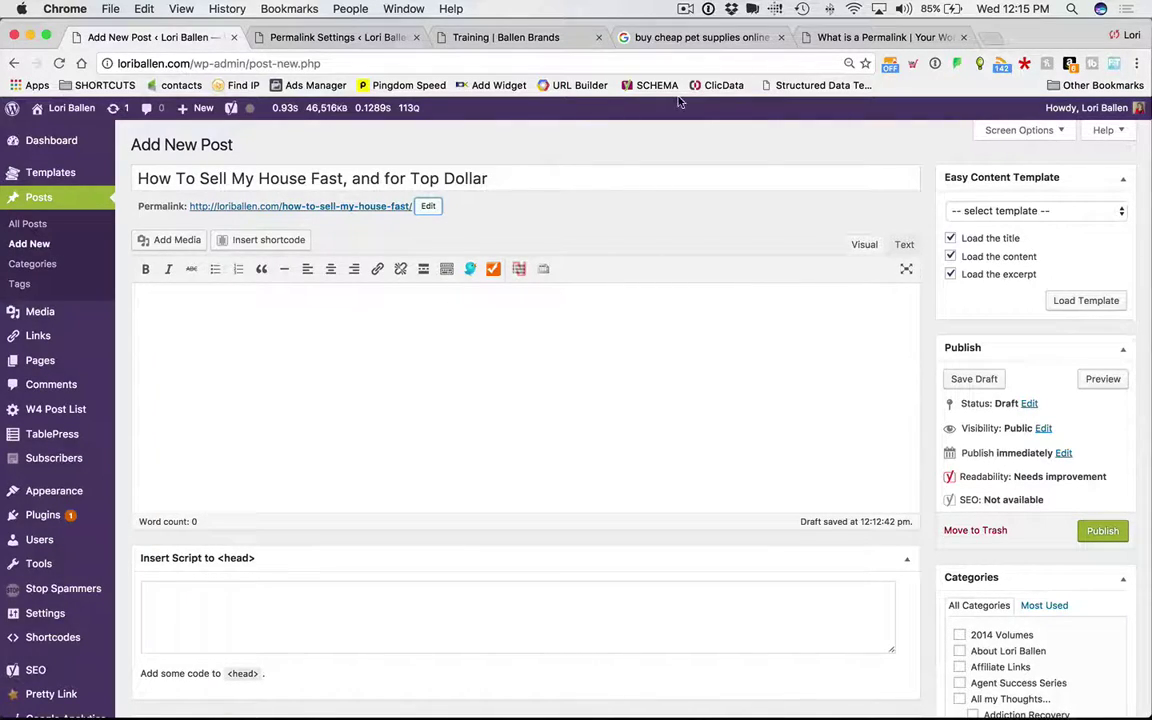
pyautogui.click(669, 38)
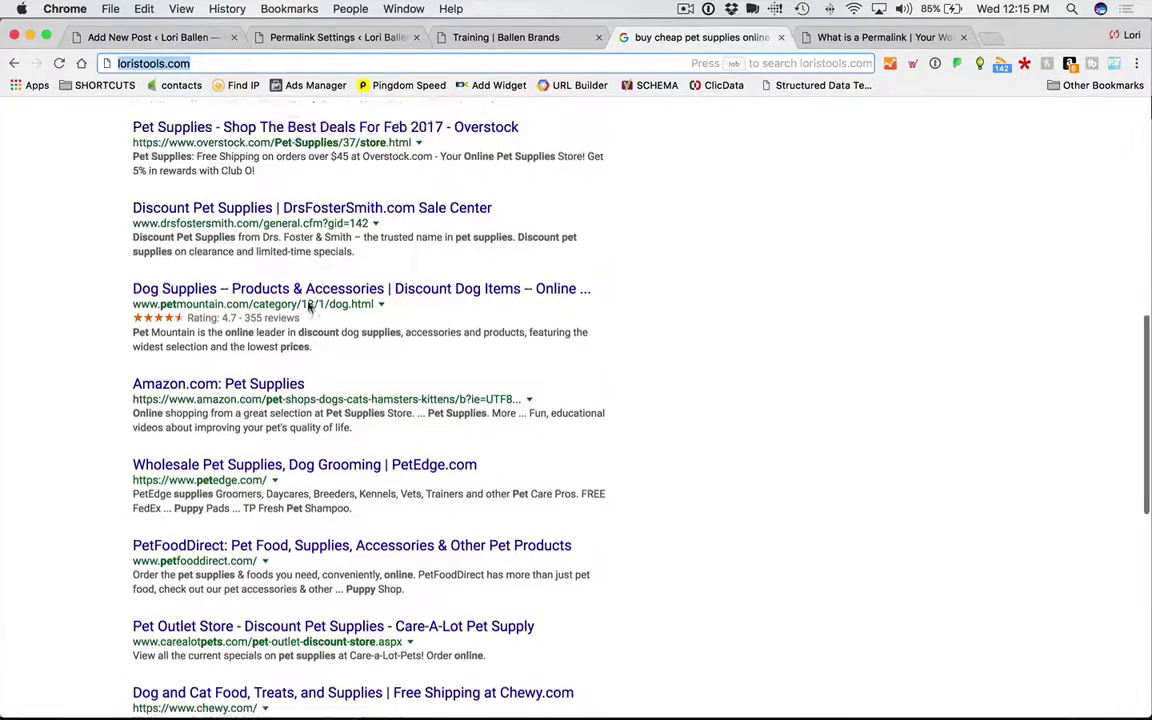
pyautogui.scroll(10, 93, 375)
pyautogui.scroll(-5, 91, 378)
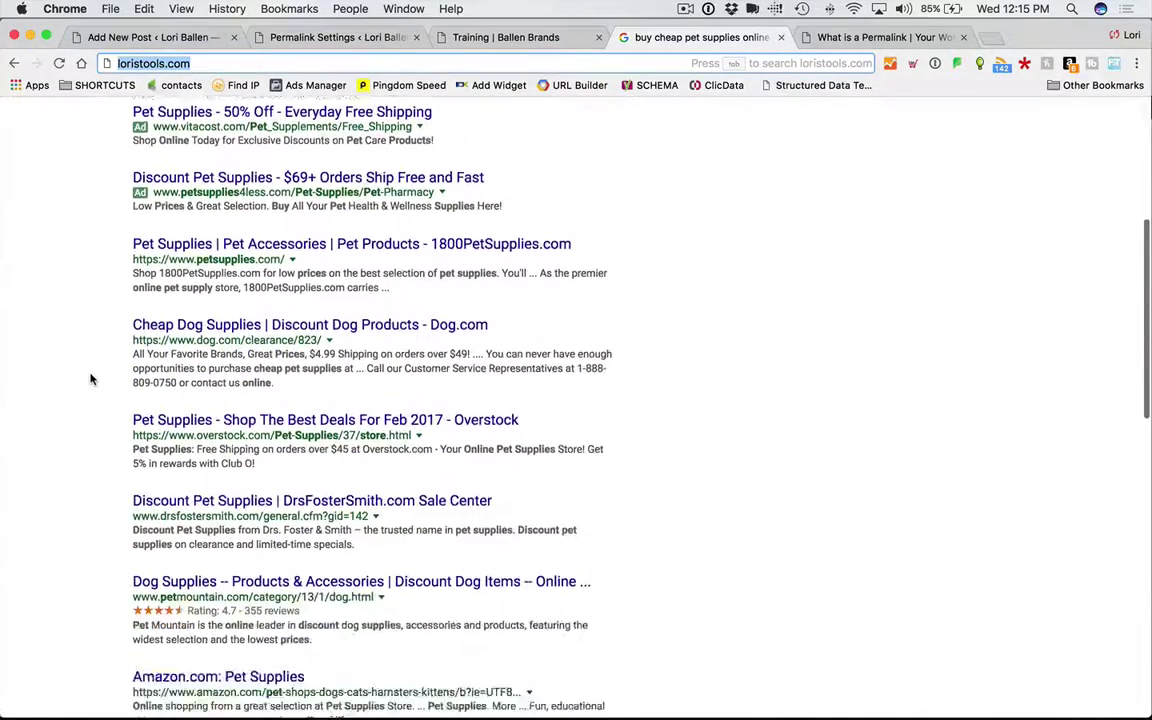
pyautogui.scroll(-3, 91, 378)
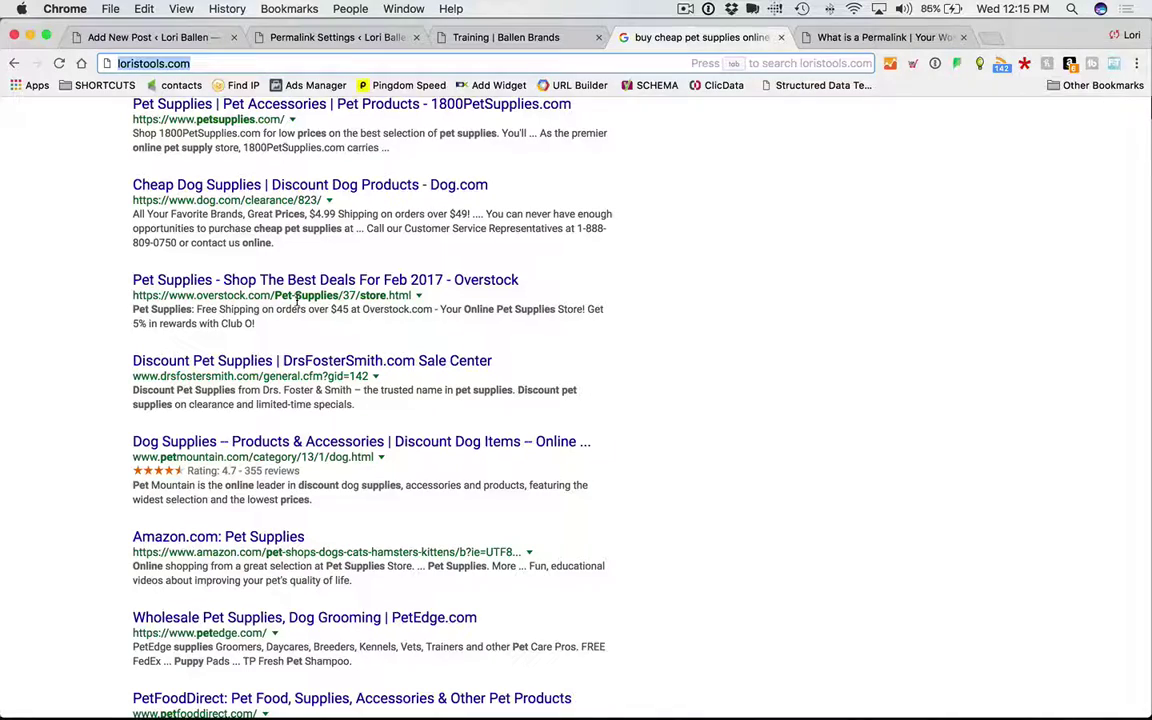
pyautogui.scroll(5, 296, 305)
pyautogui.click(303, 130)
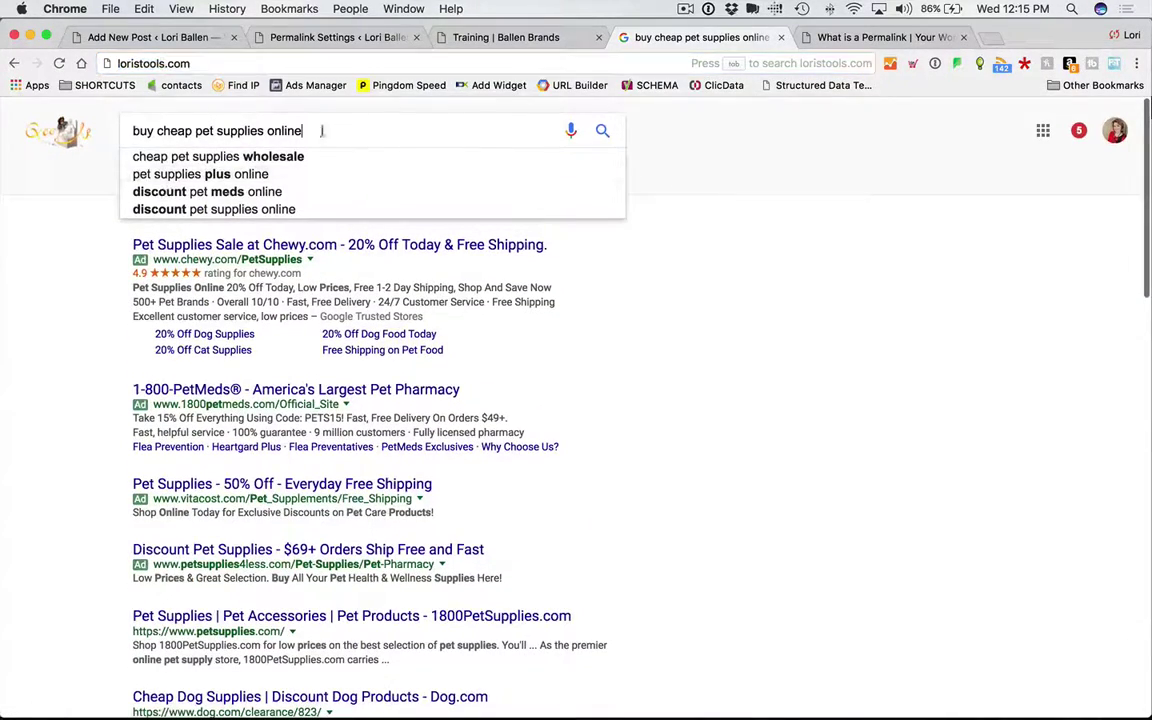
pyautogui.moveTo(303, 130); pyautogui.dragTo(105, 126)
pyautogui.scroll(-5, 823, 290)
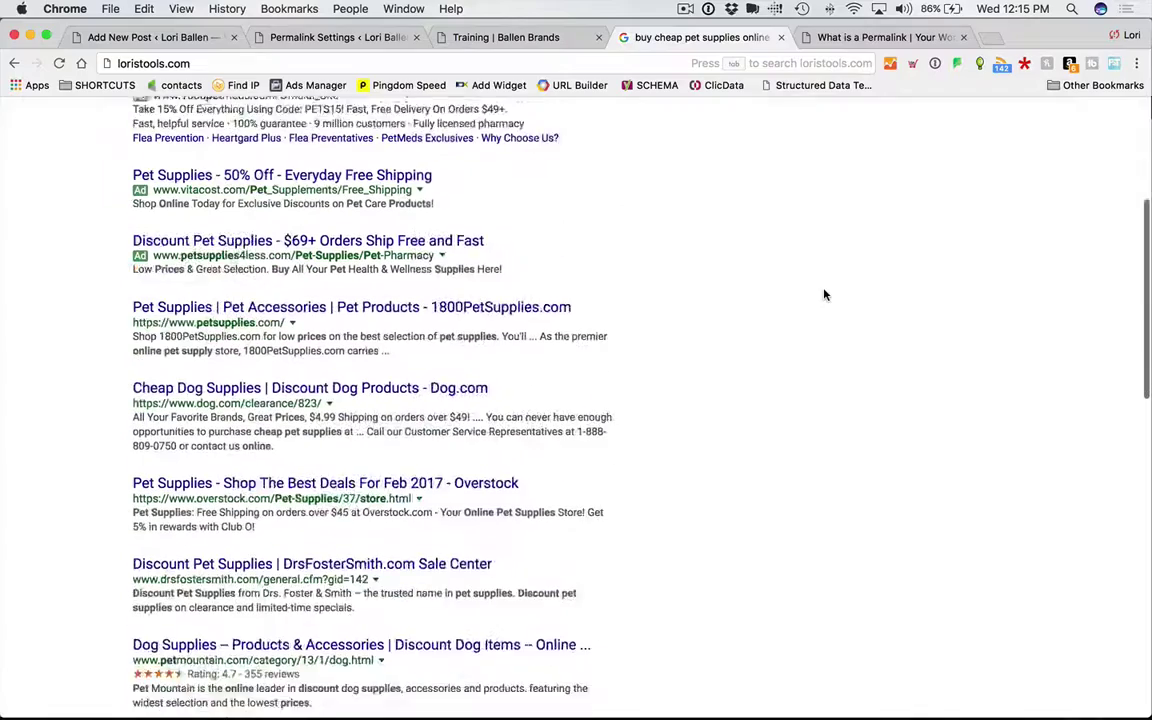
pyautogui.scroll(-1, 300, 440)
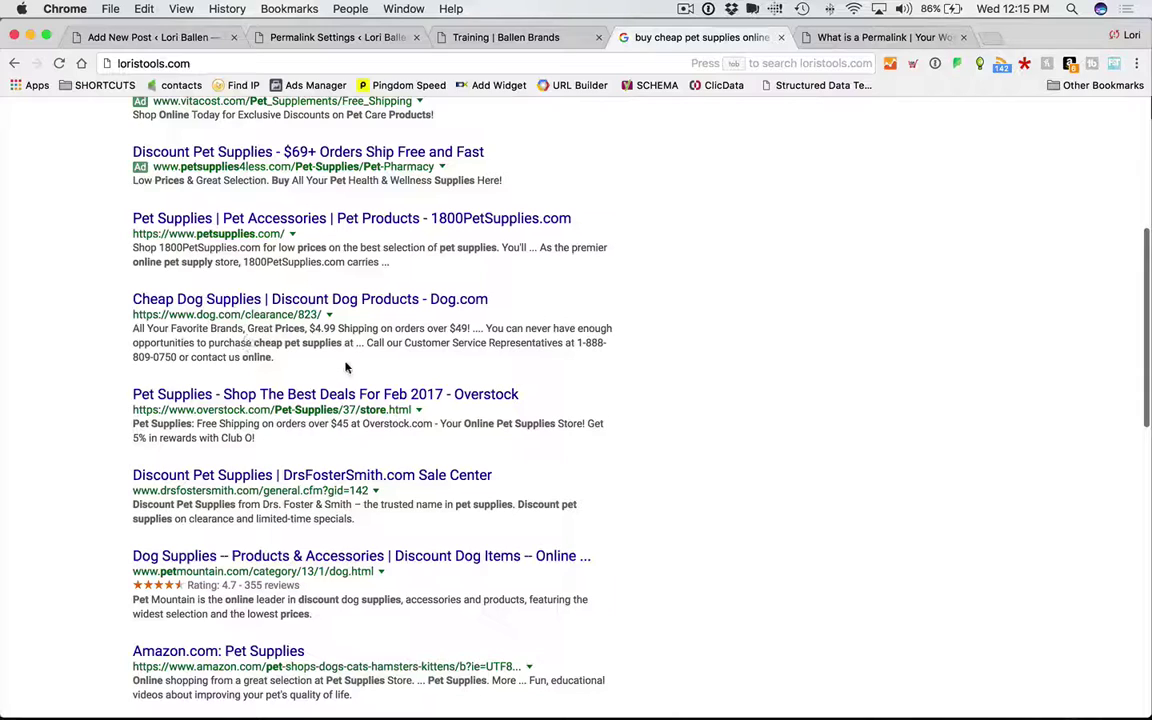
pyautogui.moveTo(600, 700); pyautogui.dragTo(103, 329)
pyautogui.click(412, 387)
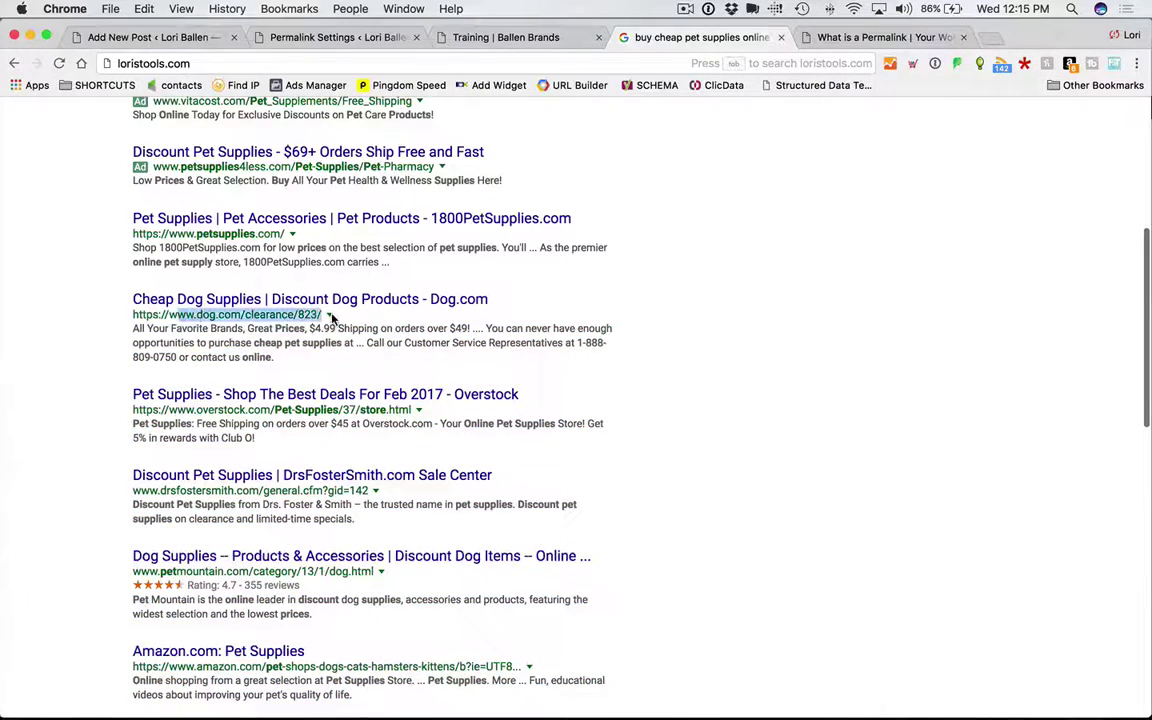
pyautogui.scroll(3, 380, 318)
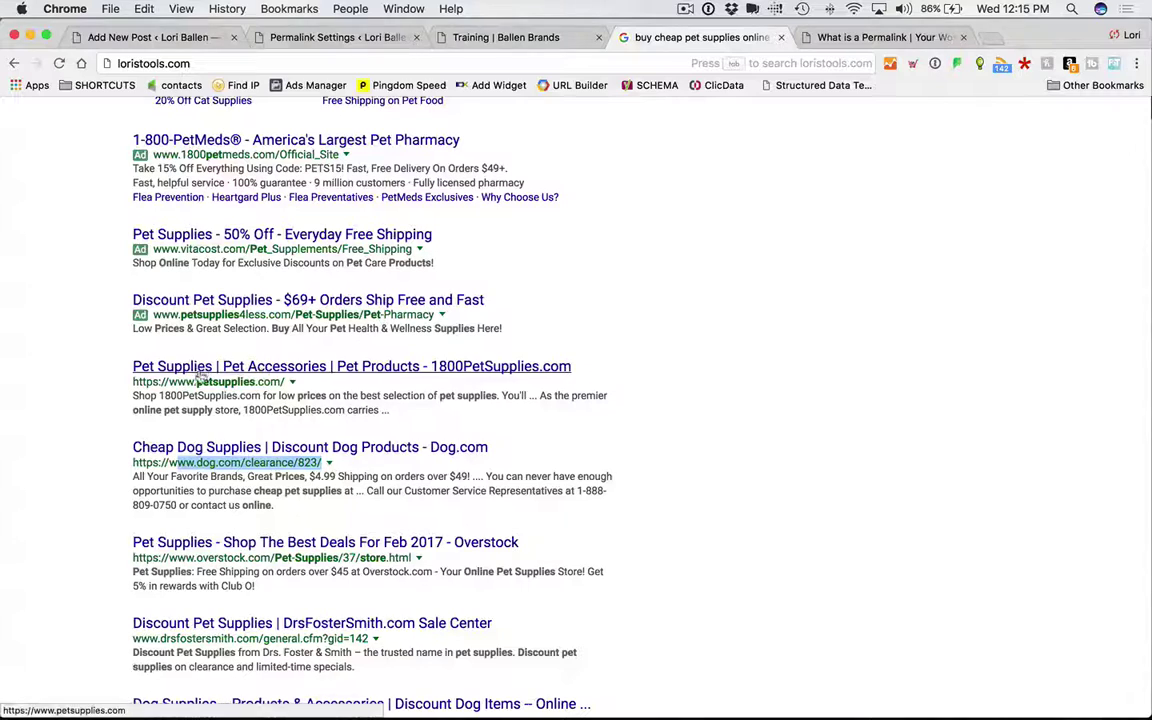
pyautogui.scroll(-2, 107, 345)
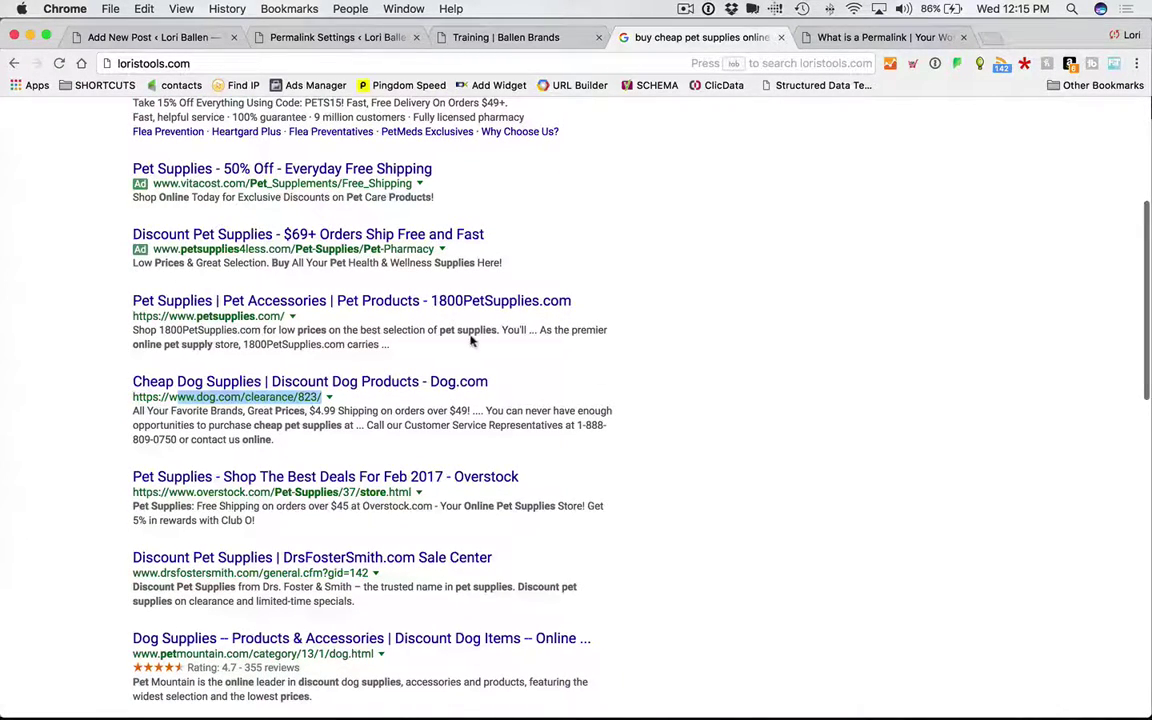
# Step: Look through the other open browser pages, including the Ballen Brands training page
pyautogui.click(490, 38)
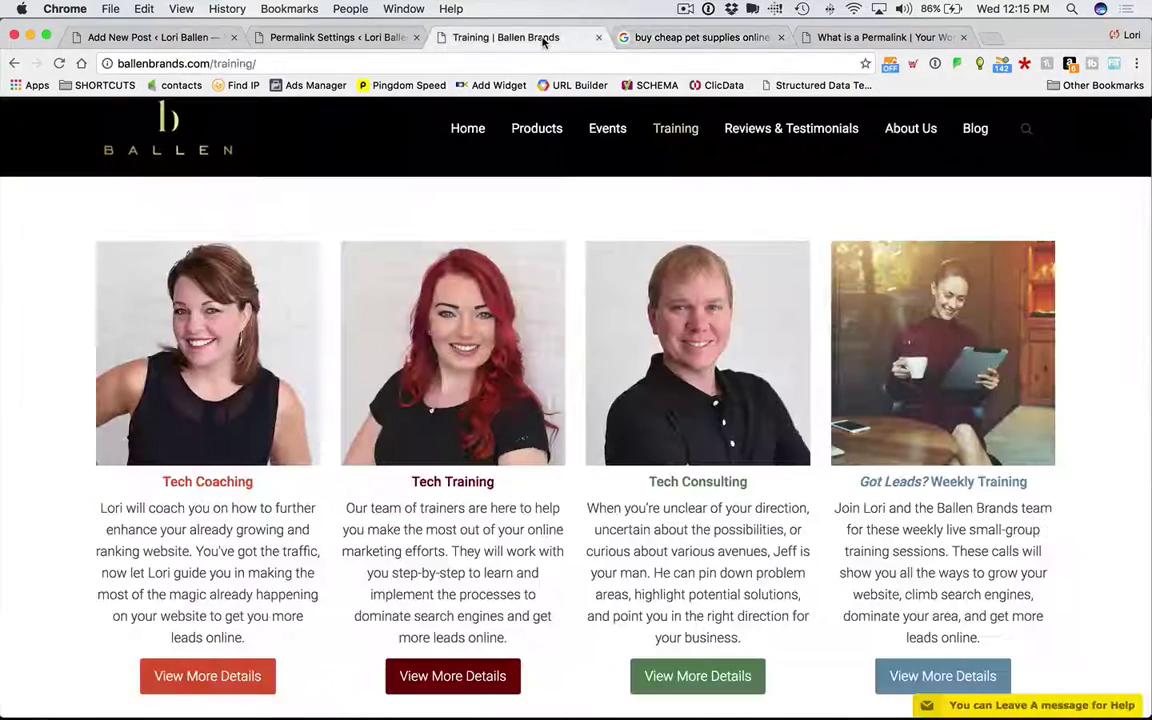
pyautogui.click(335, 37)
pyautogui.click(695, 37)
pyautogui.click(495, 37)
# Step: Back in the new post editor, type a line of placeholder gibberish into the body
pyautogui.click(190, 37)
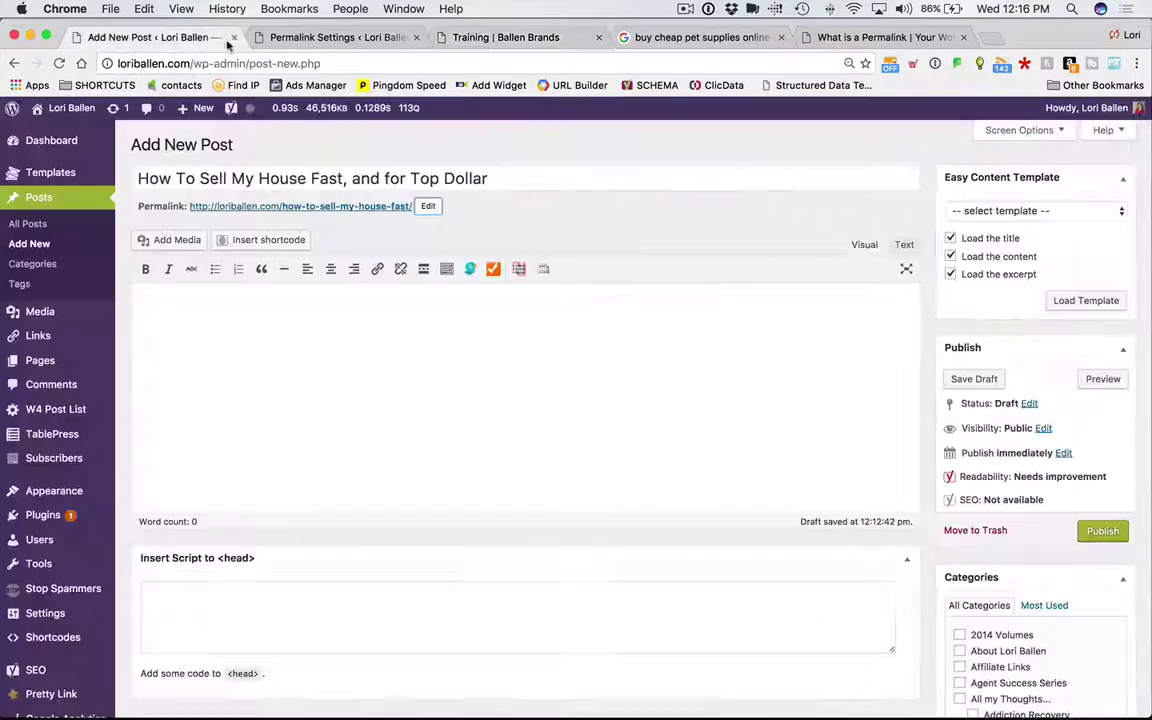
pyautogui.click(480, 340)
pyautogui.write('lsdfkjjasldkfjalskdfjalsdkfjasdl;jkf')
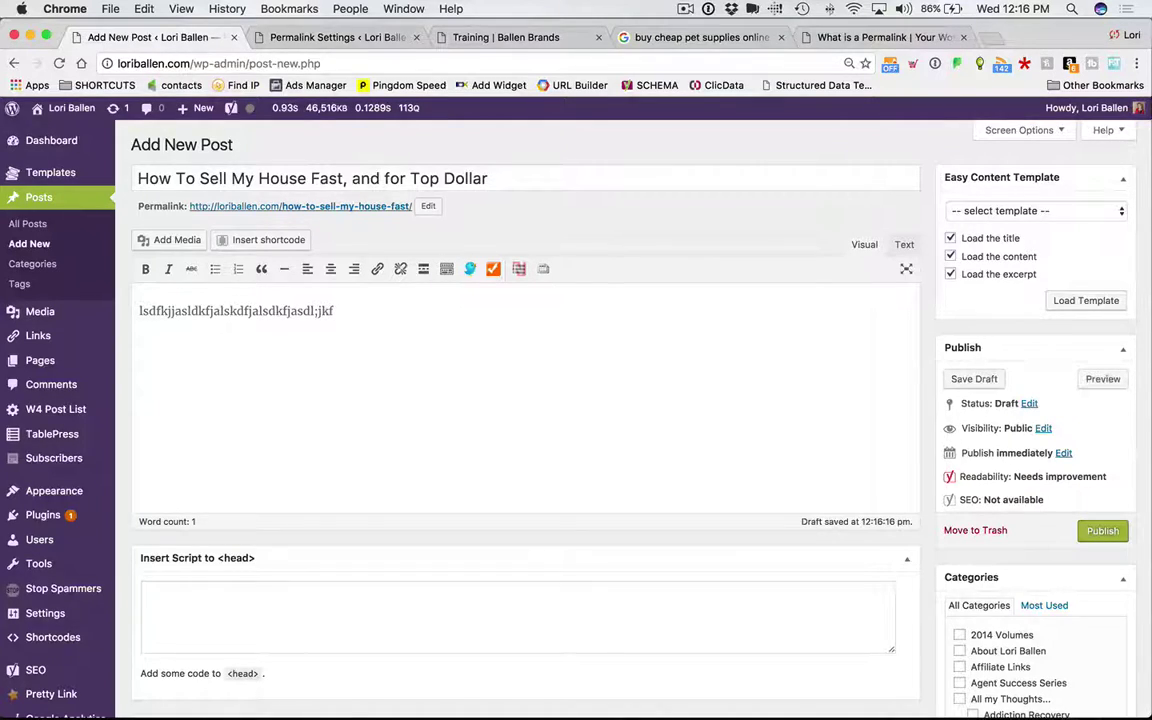
# Step: Scroll down the post editor to the Yoast SEO Premium snippet preview and analysis
pyautogui.scroll(-3, 379, 420)
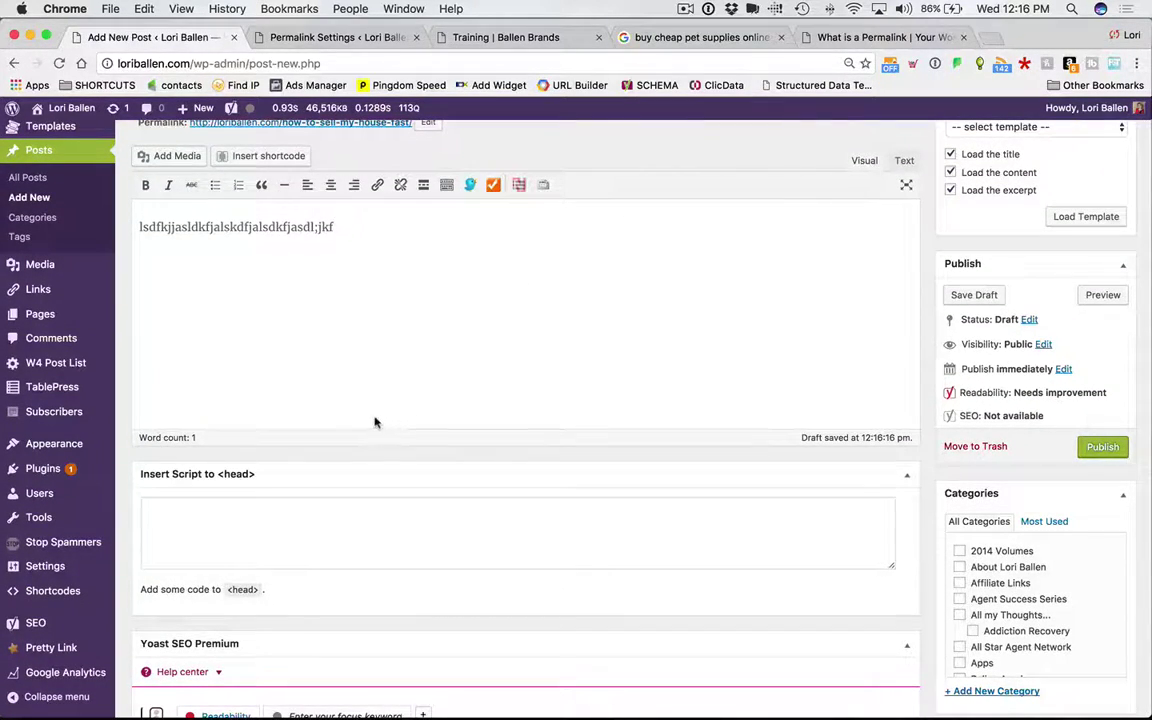
pyautogui.scroll(-3, 370, 420)
pyautogui.scroll(-6, 367, 418)
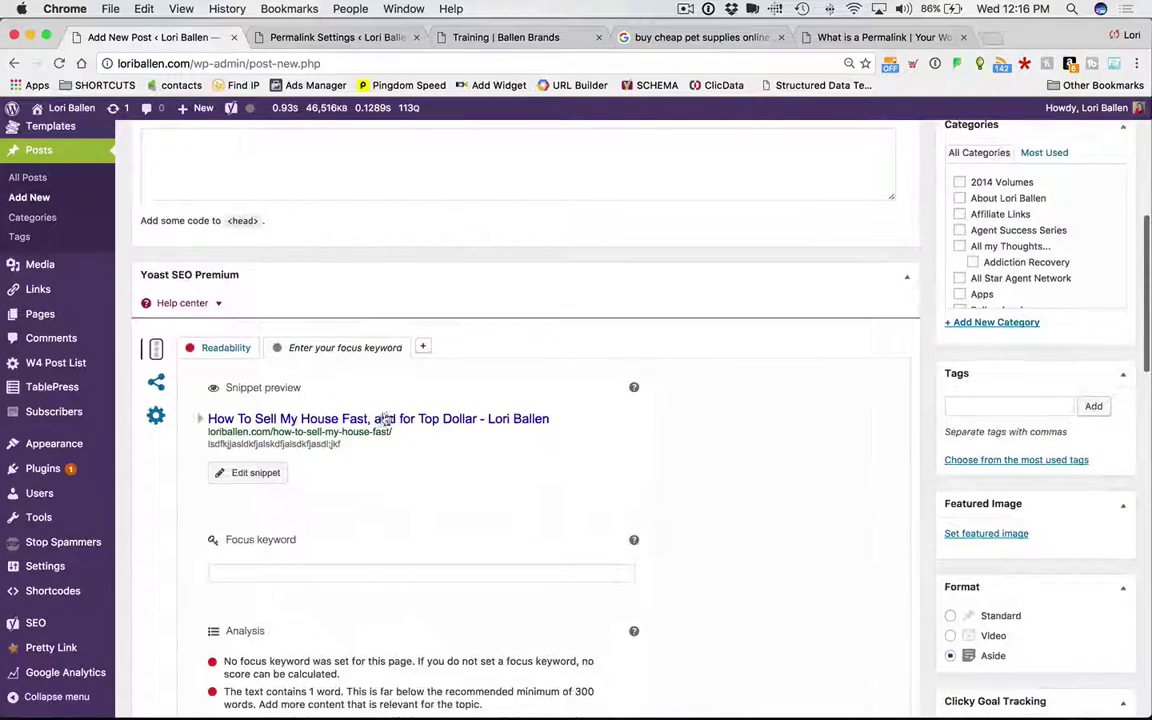
pyautogui.scroll(-2, 330, 400)
pyautogui.scroll(-2, 327, 395)
pyautogui.scroll(1, 200, 400)
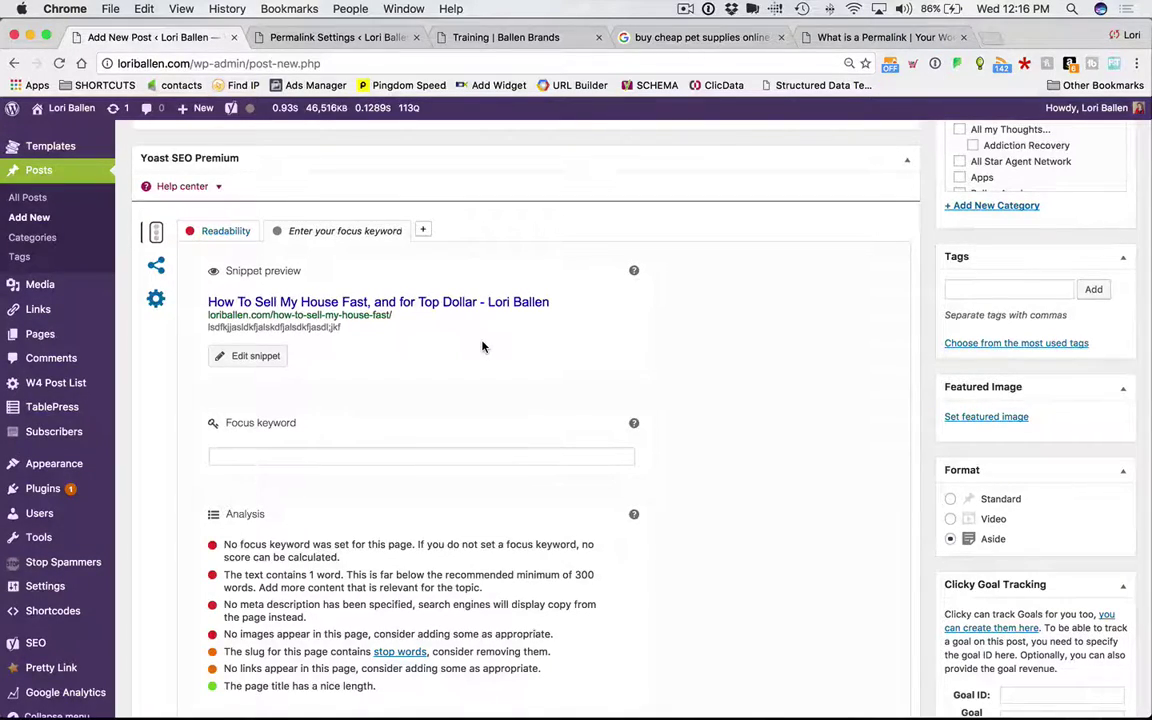
# Step: Enter 'how to sell a house fast' as the Yoast focus keyword
pyautogui.scroll(-2, 433, 305)
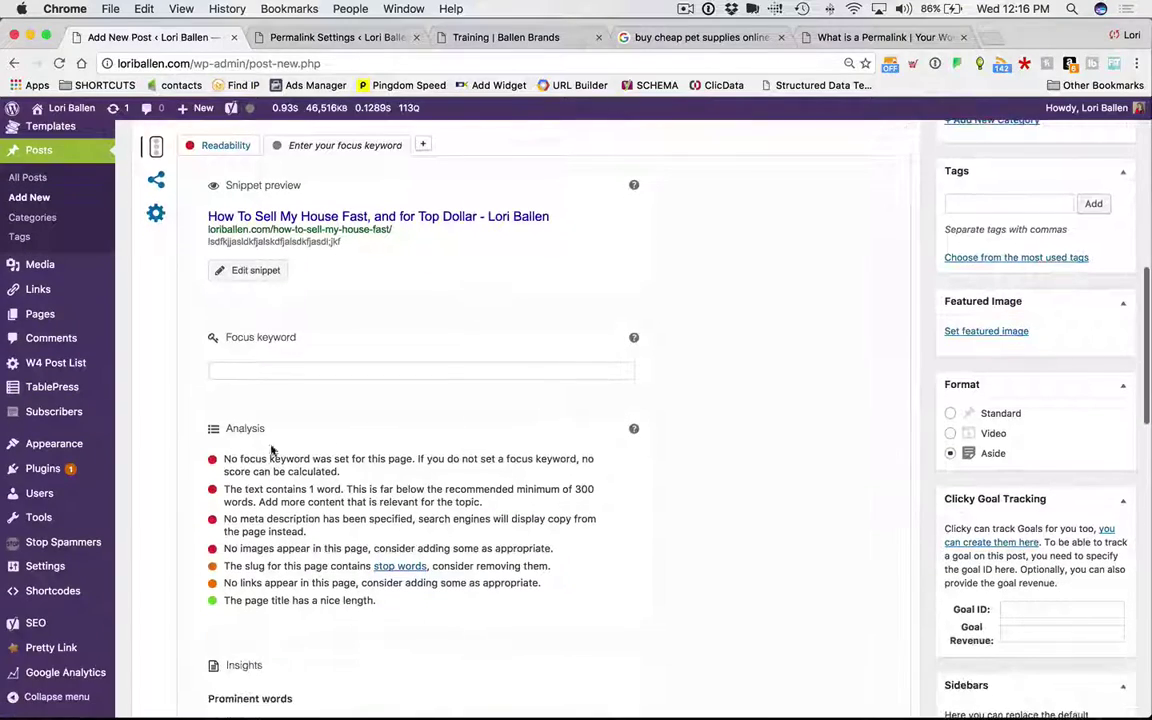
pyautogui.click(268, 372)
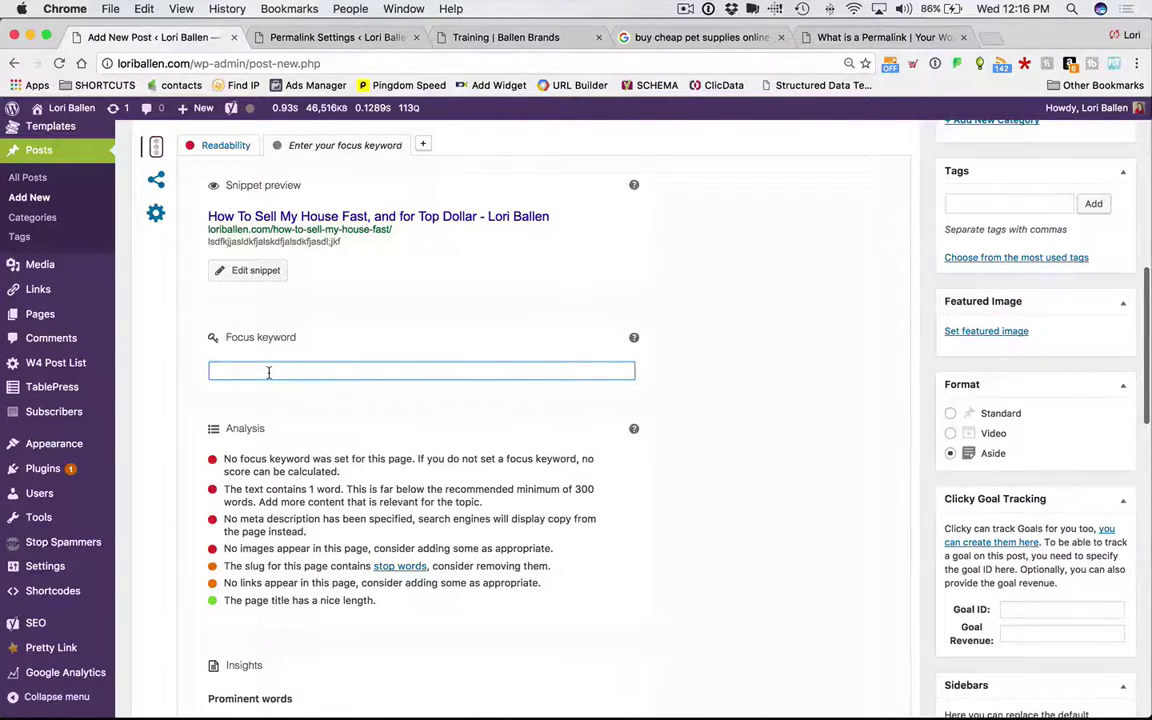
pyautogui.write('how to sell a h')
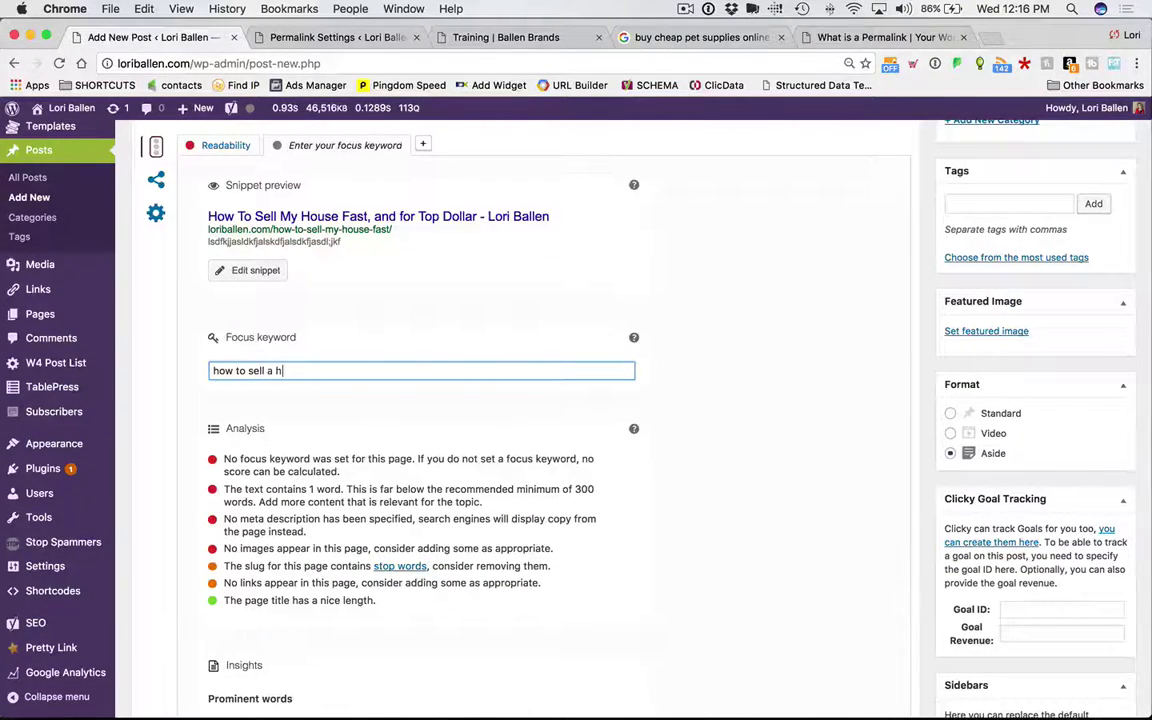
pyautogui.write('ouse fast')
pyautogui.press('Tab')
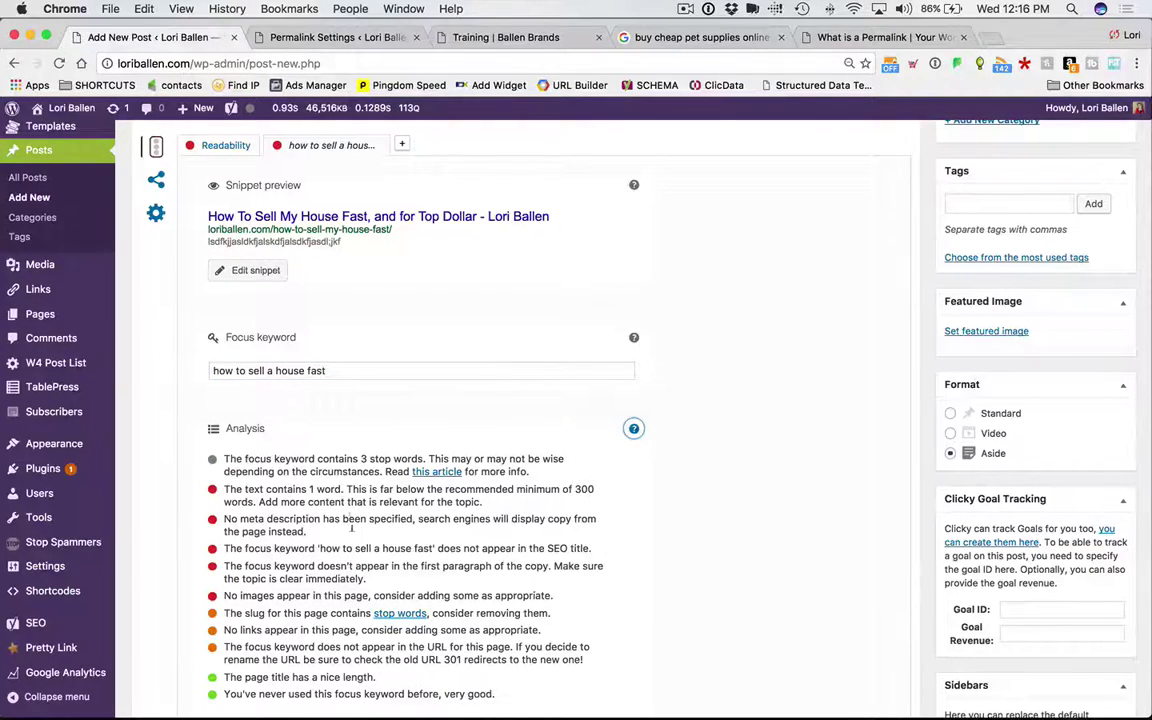
# Step: Review the refreshed SEO analysis, then select the placeholder line in the post body
pyautogui.scroll(5, 420, 600)
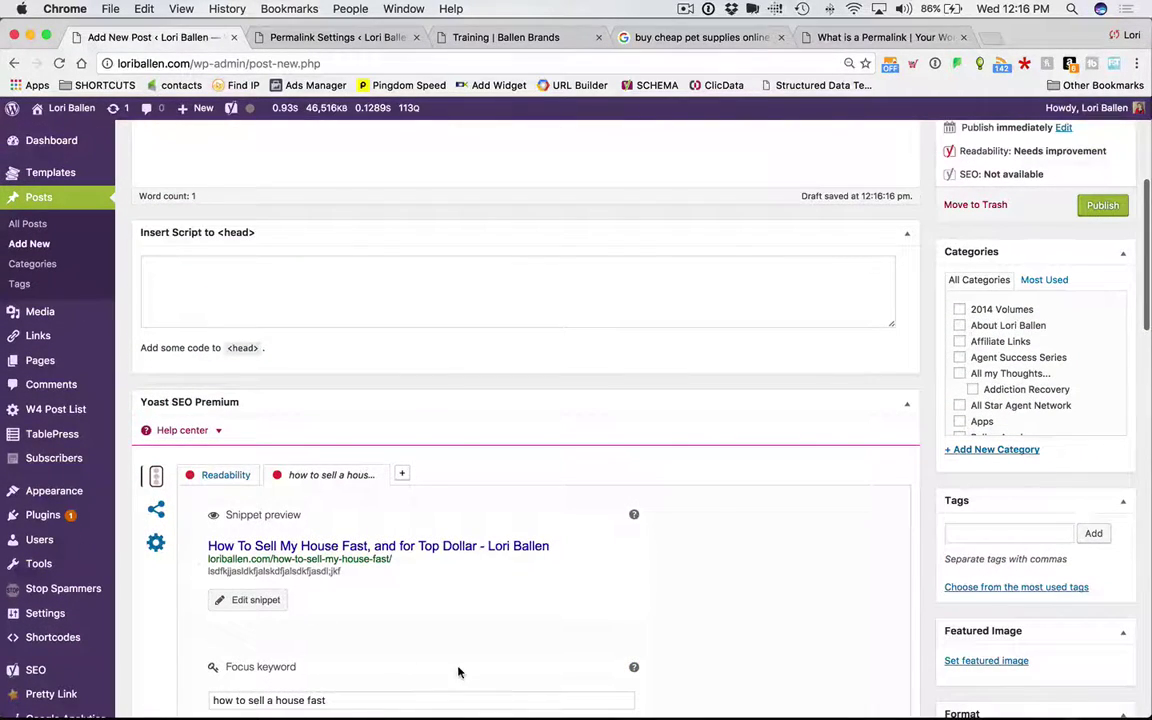
pyautogui.scroll(-5, 330, 328)
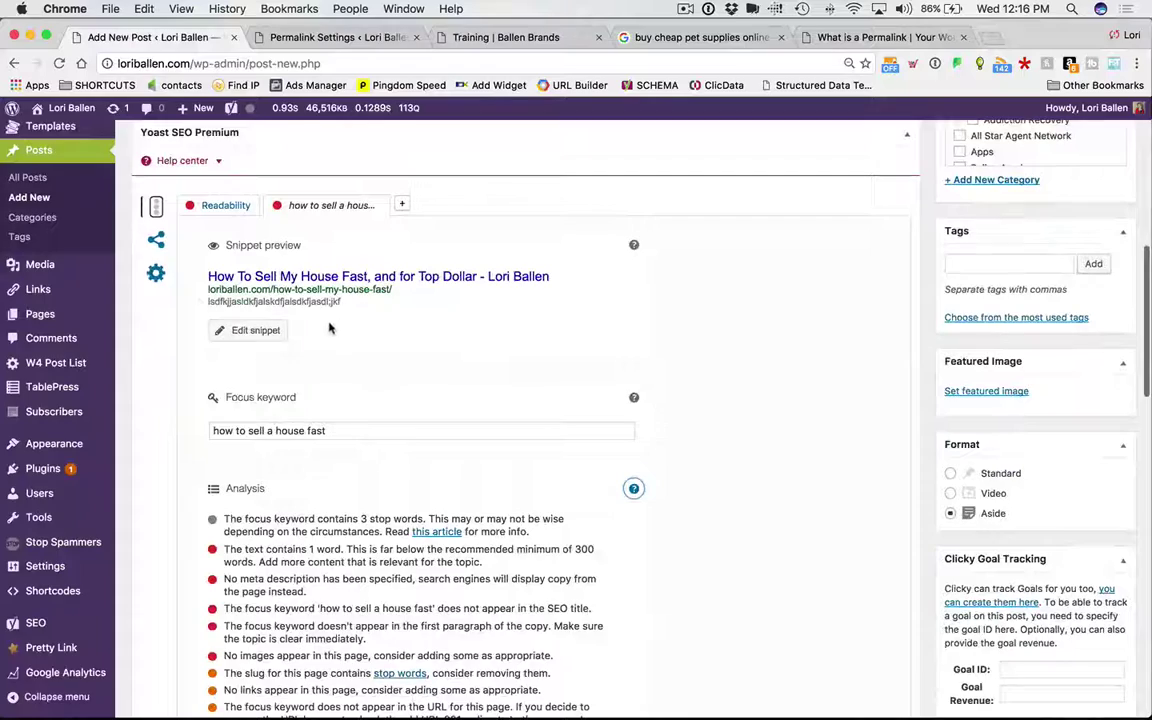
pyautogui.scroll(-4, 386, 455)
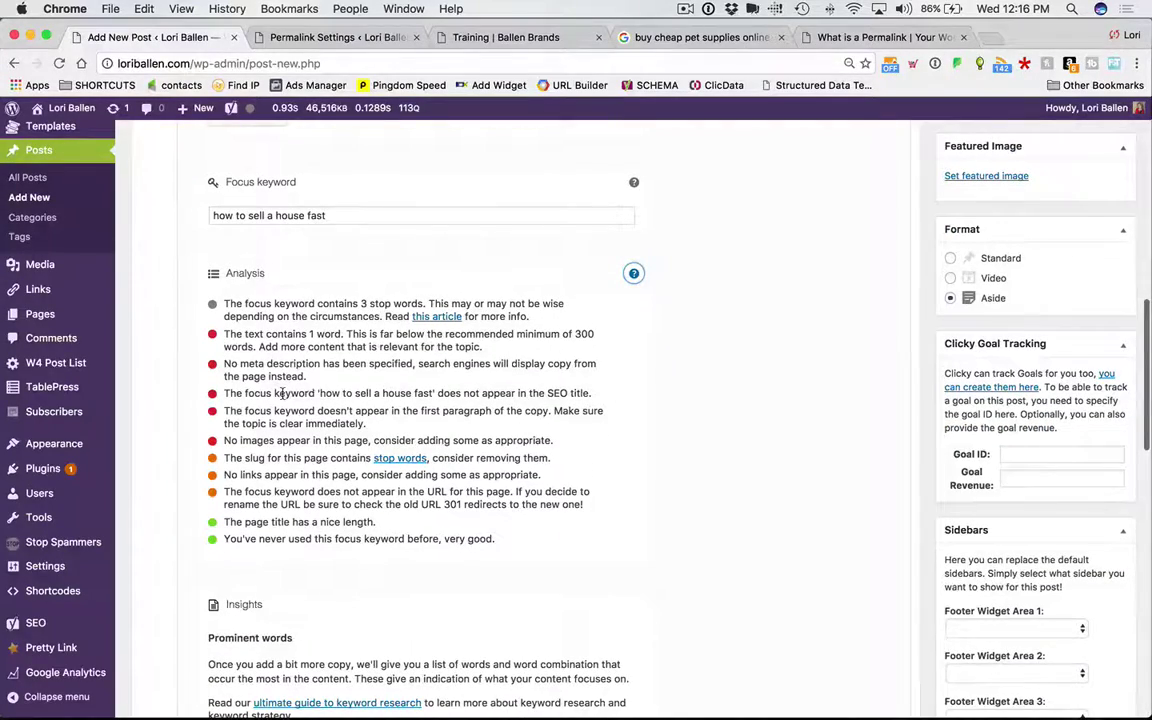
pyautogui.scroll(15, 281, 393)
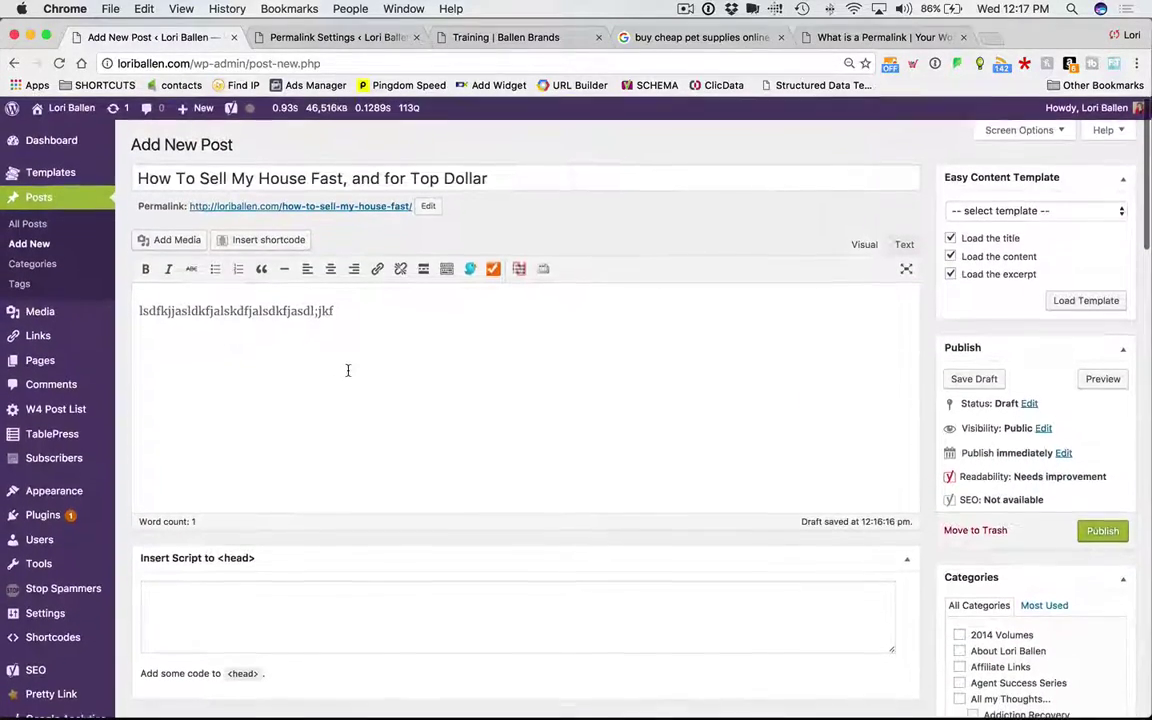
pyautogui.scroll(-15, 348, 370)
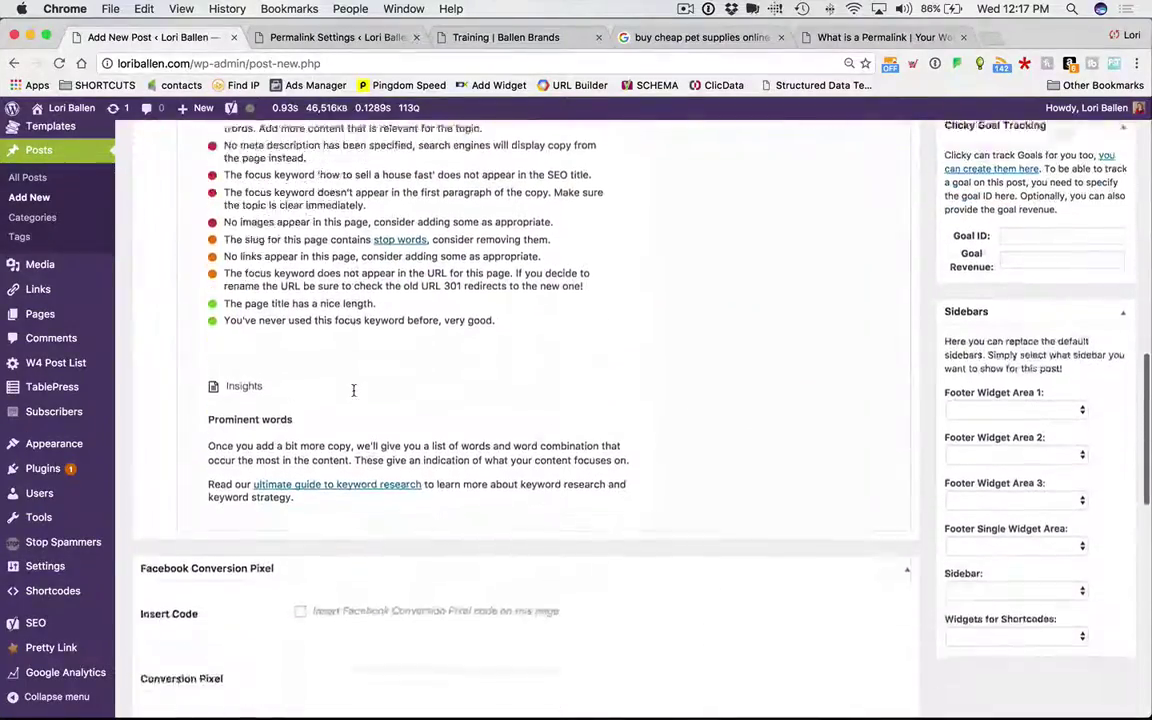
pyautogui.scroll(12, 353, 390)
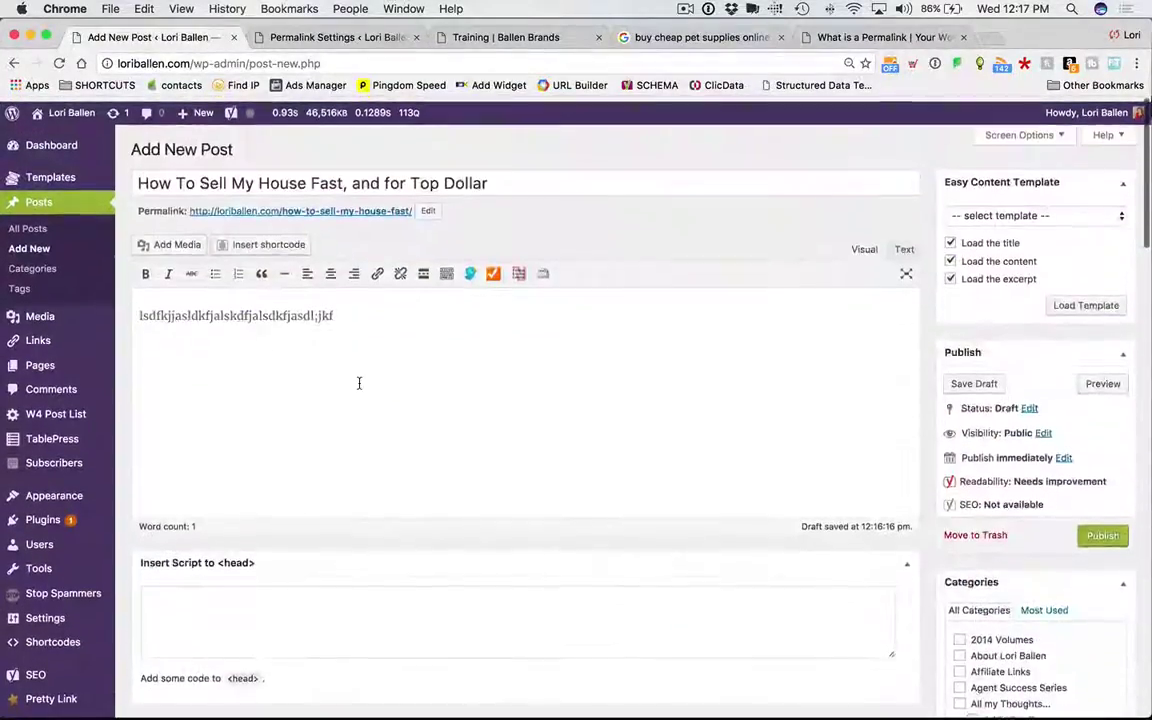
pyautogui.scroll(-15, 380, 385)
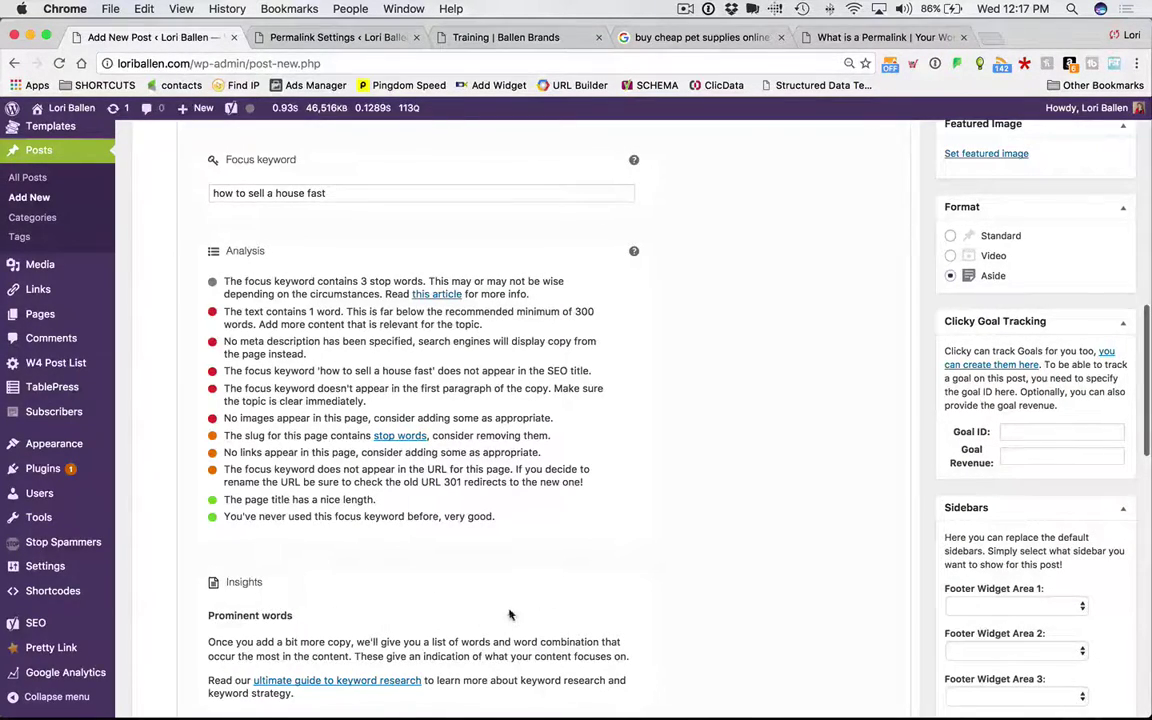
pyautogui.scroll(3, 521, 637)
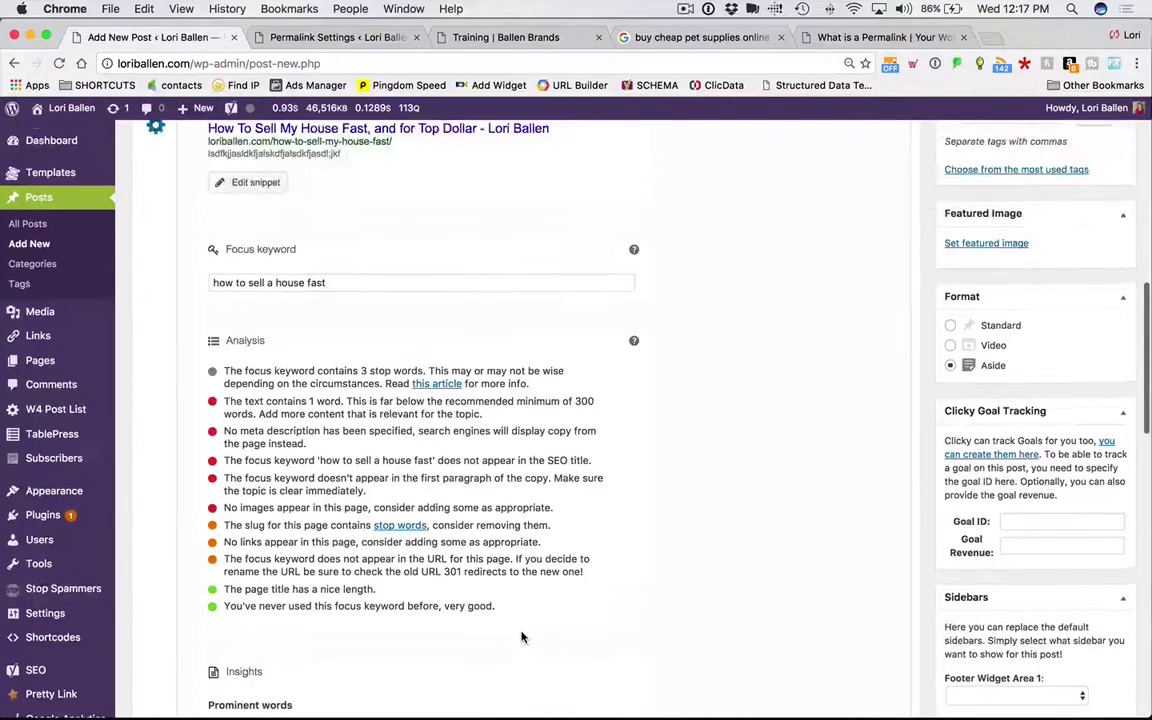
pyautogui.scroll(15, 501, 620)
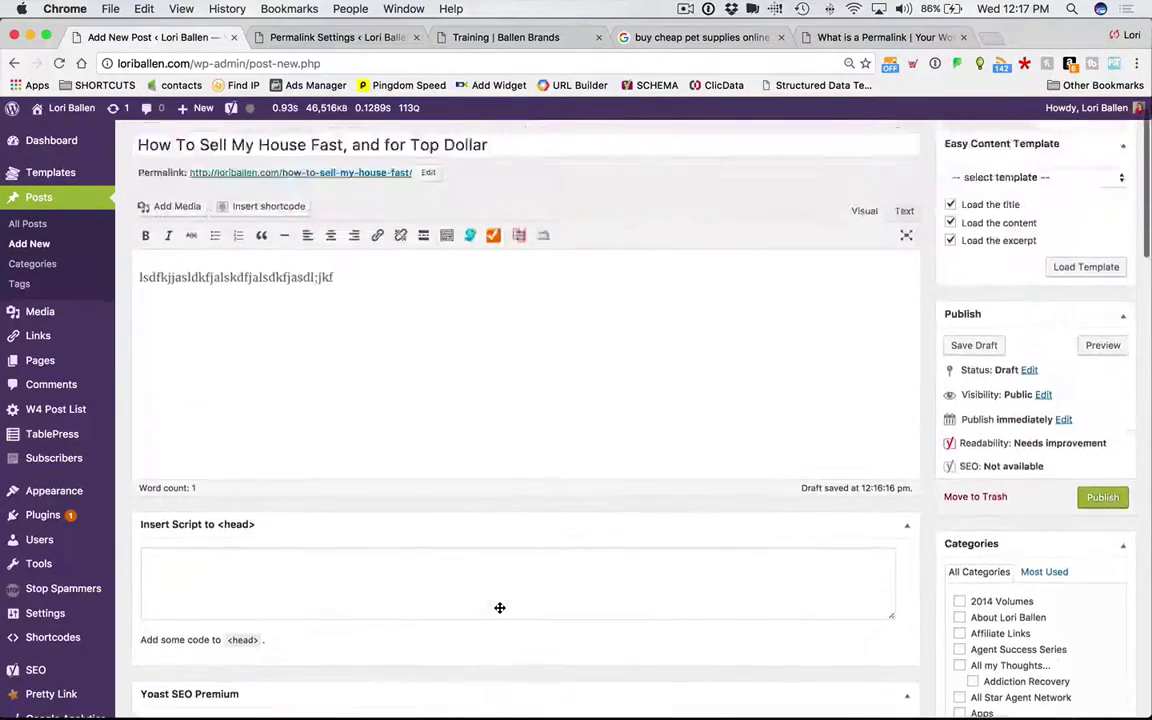
pyautogui.scroll(2, 499, 607)
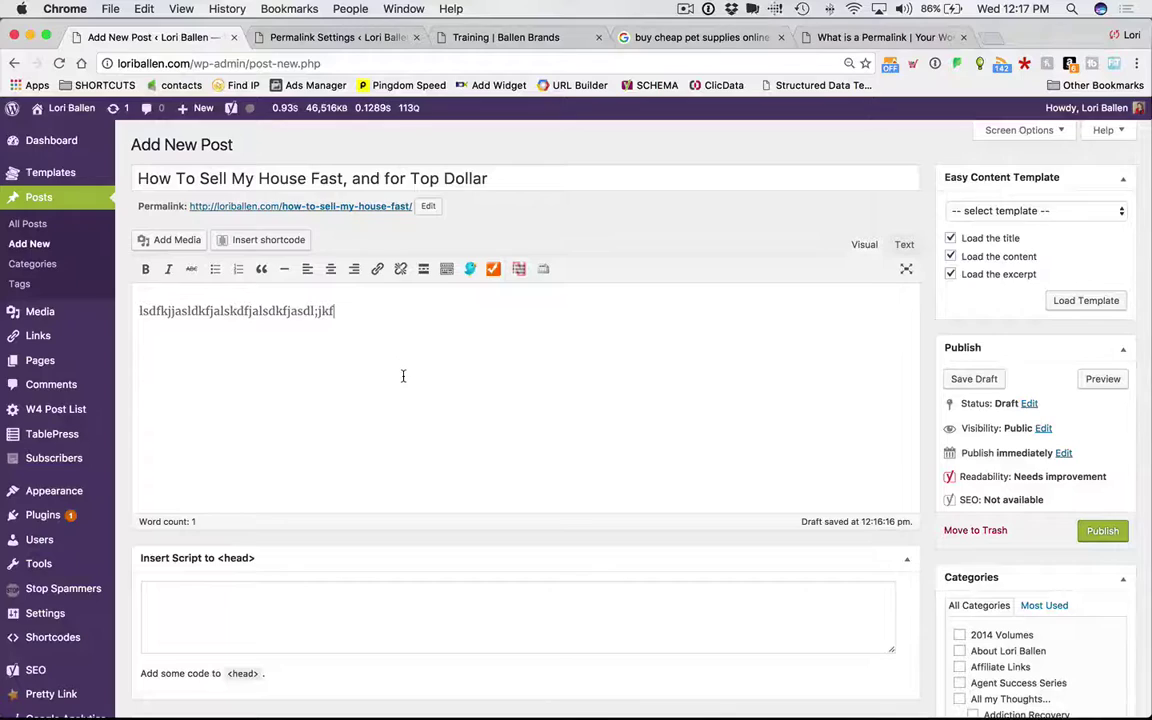
pyautogui.moveTo(368, 319); pyautogui.dragTo(175, 306)
# Step: Delete the selected placeholder text, leaving the draft body empty at word count 0
pyautogui.press('BackSpace')
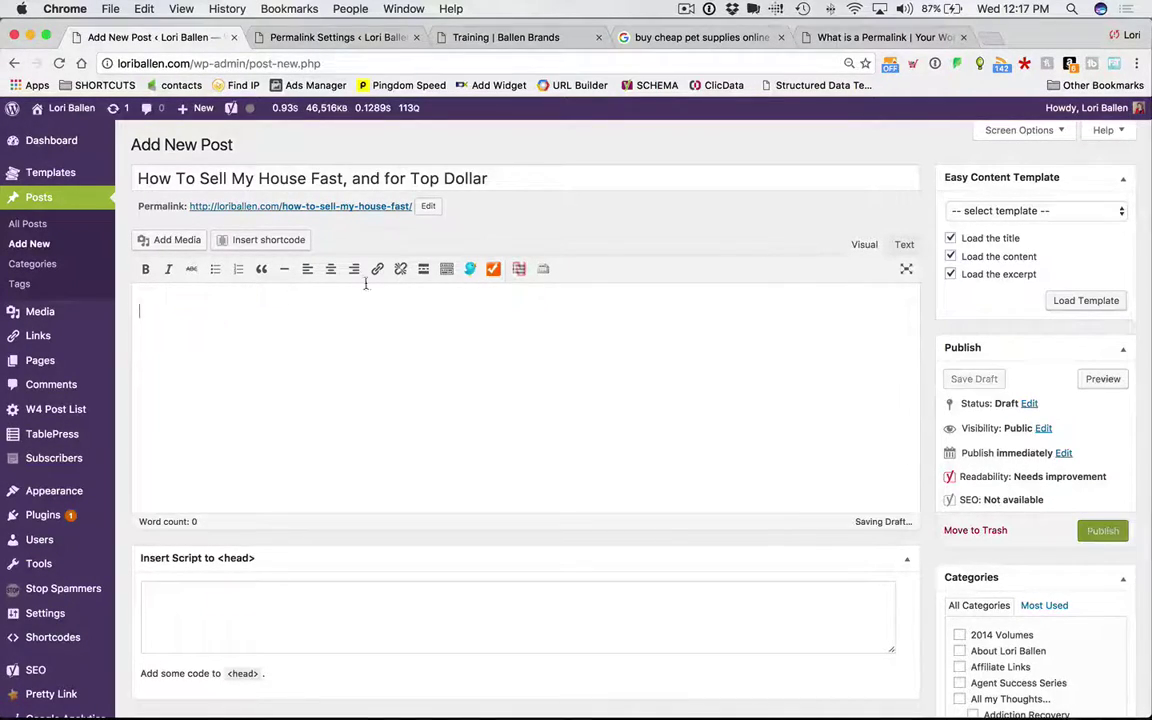
pyautogui.scroll(-1, 438, 380)
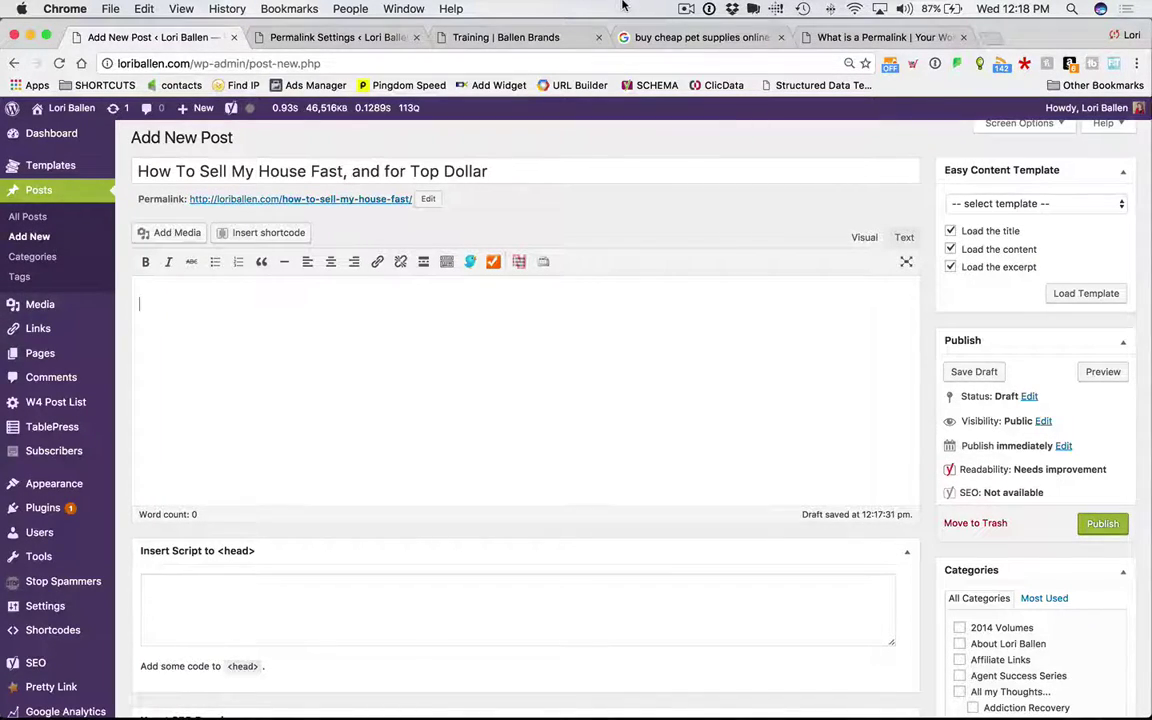
pyautogui.click(686, 9)
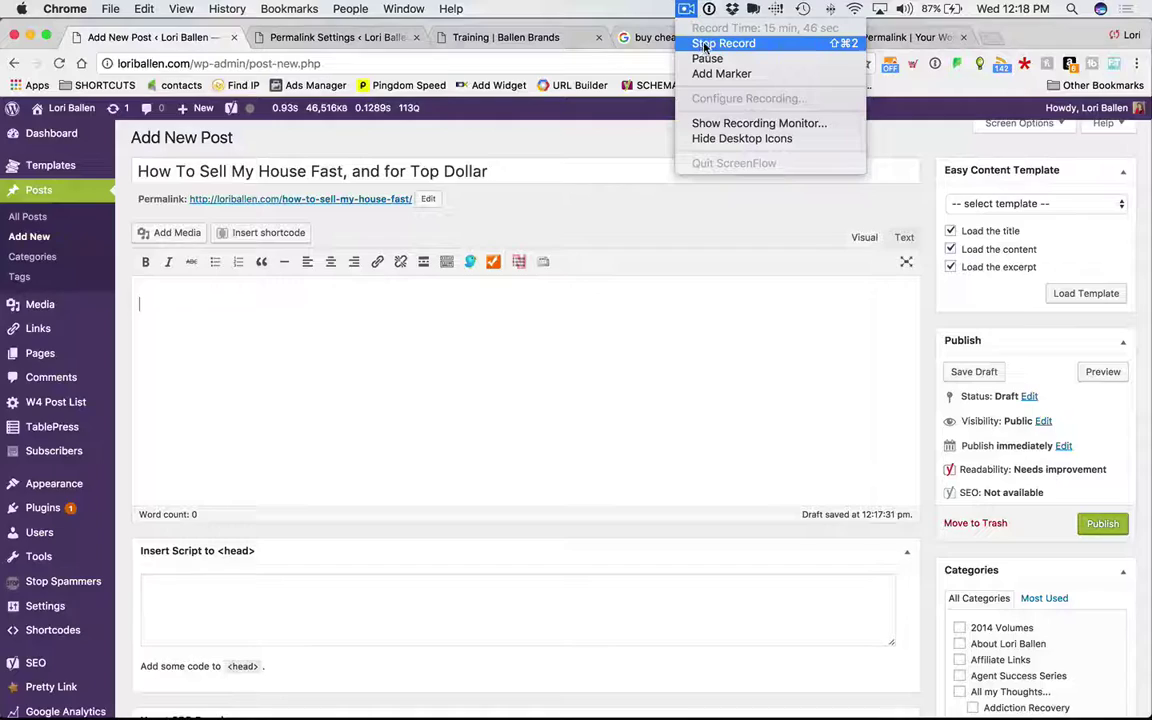